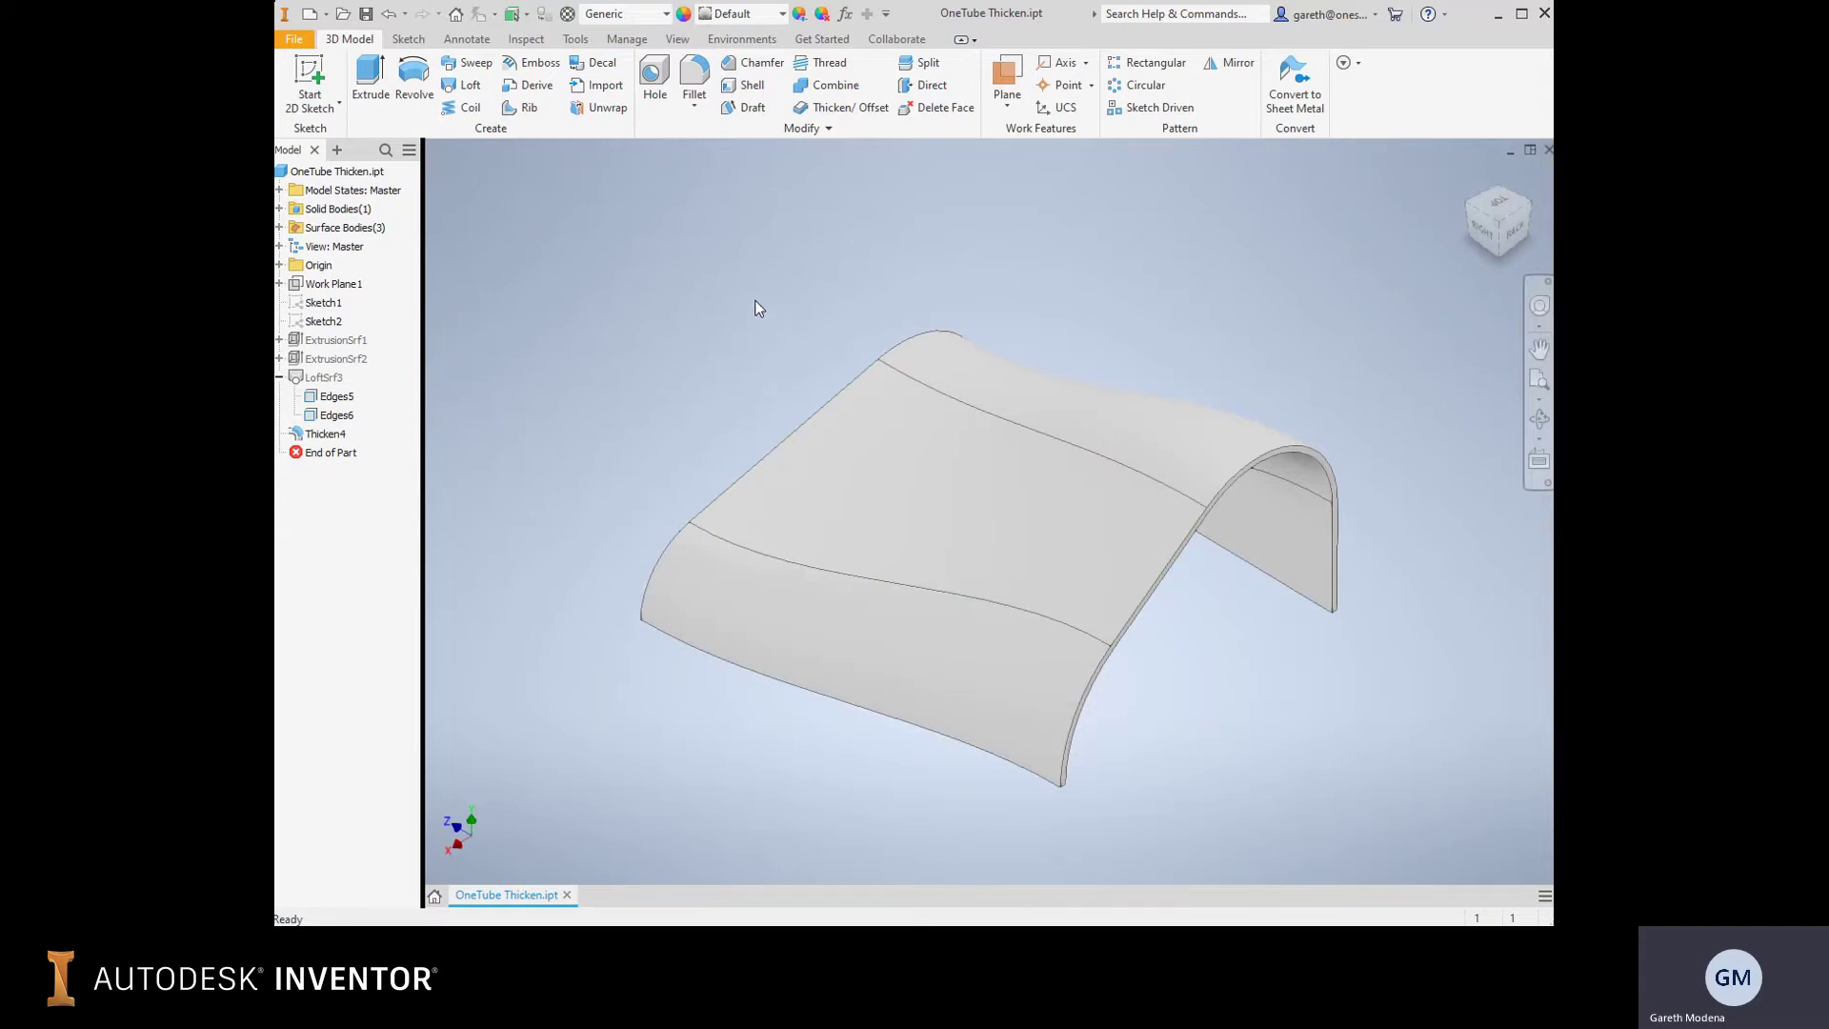
Examine the thickened curved panel from above and from several oblique angles.
middle_click_drag(707, 354, 793, 295)
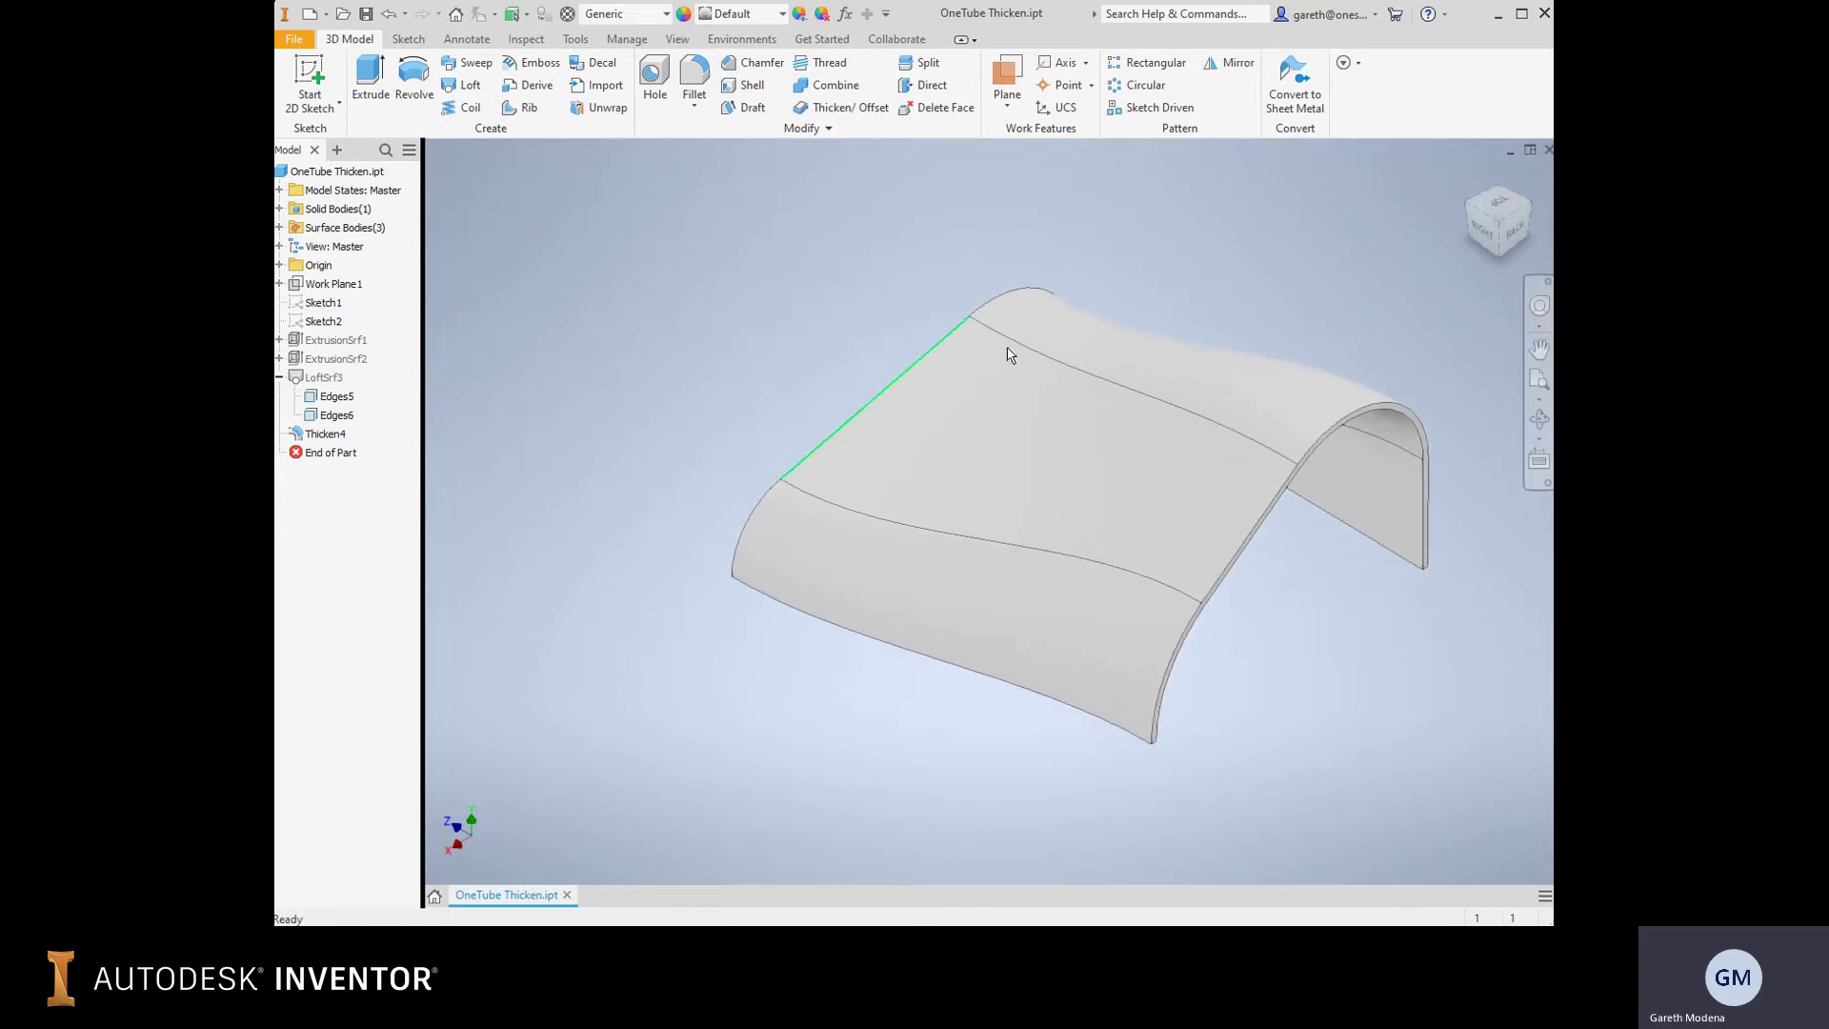
mouse_move(1079, 368)
middle_mouse_down("shift")
mouse_move(1000, 359)
mouse_move(991, 380)
mouse_move(1025, 372)
mouse_move(1082, 401)
middle_mouse_up("shift")
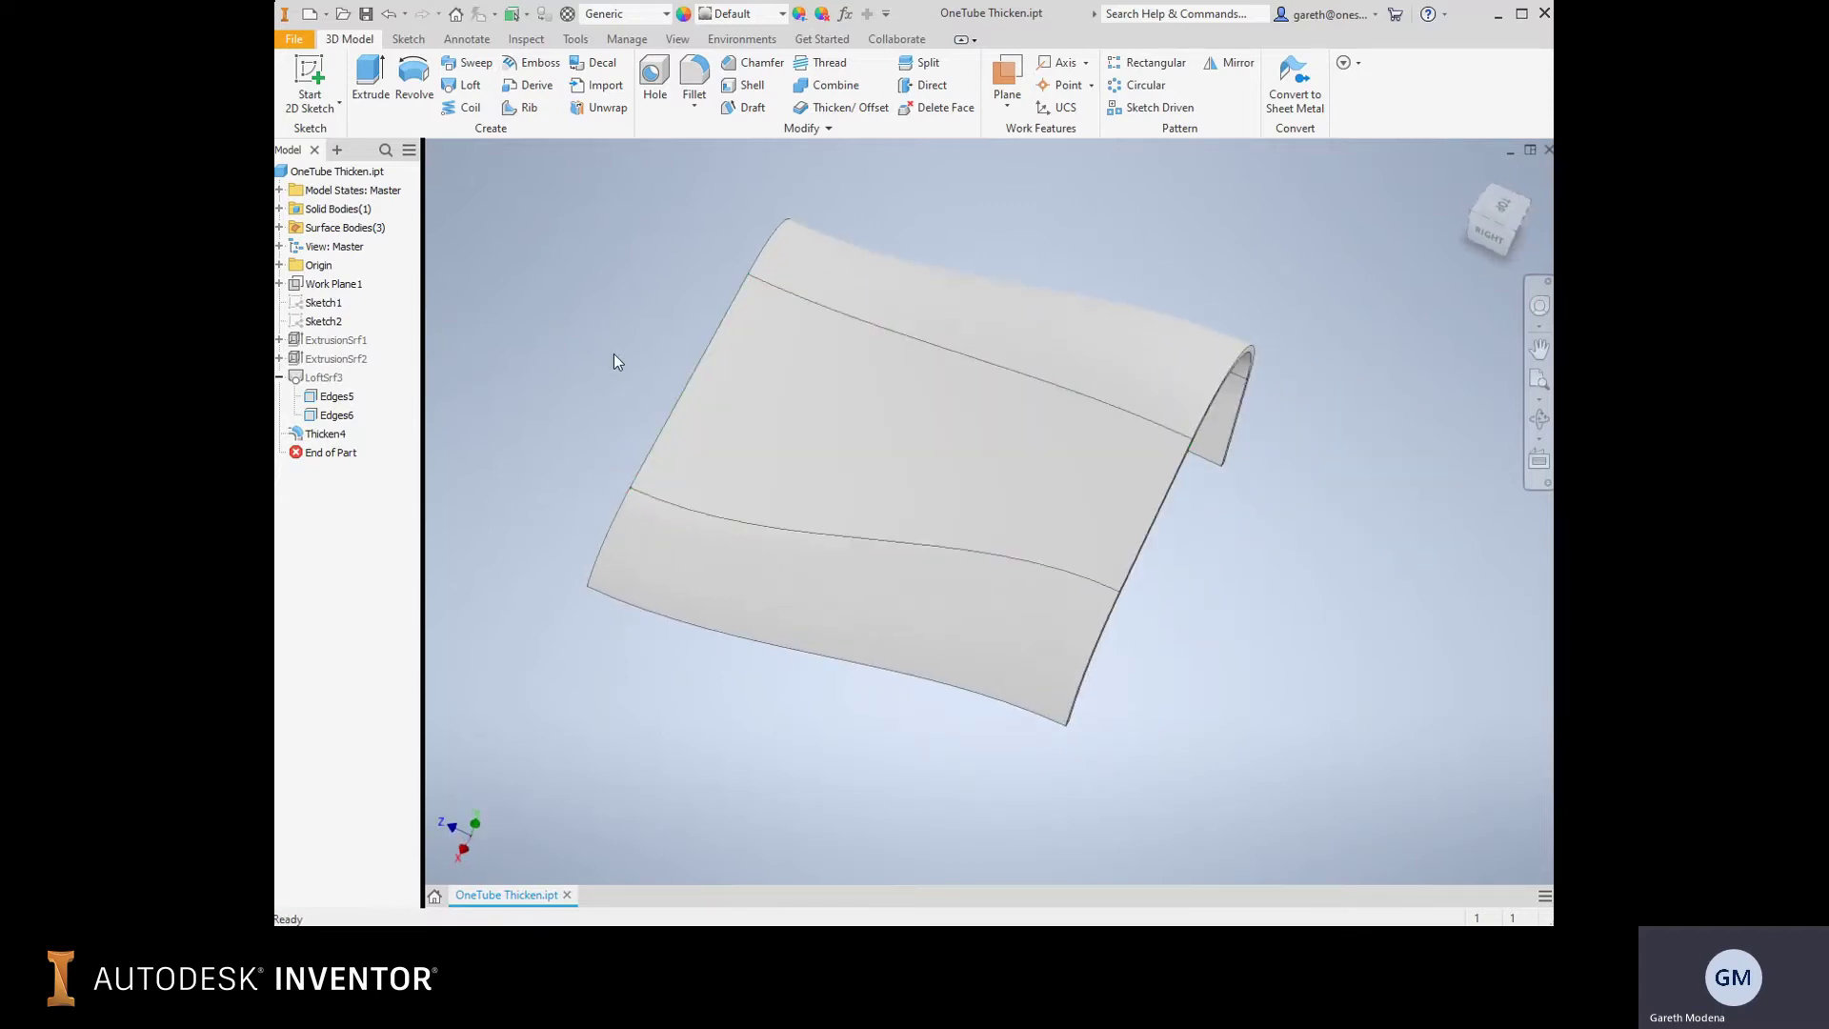
middle_click_drag(613, 360, 670, 353, "shift")
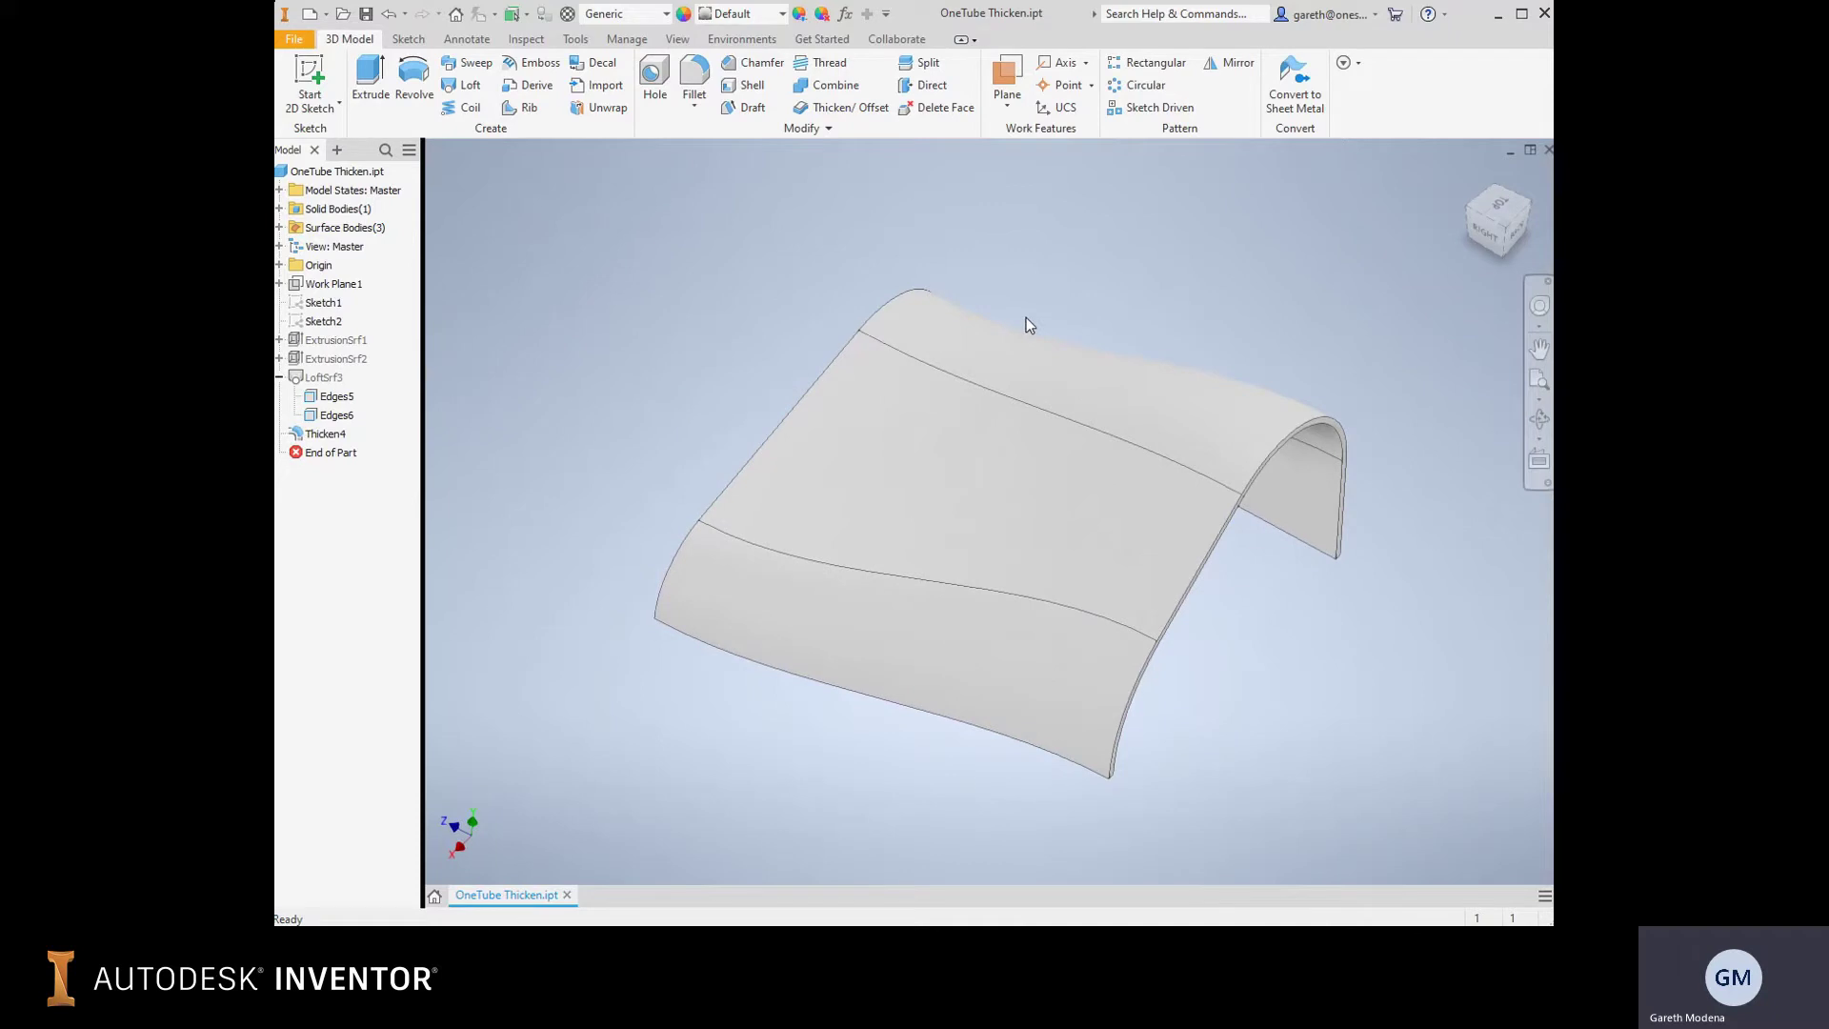
left_click(1498, 208)
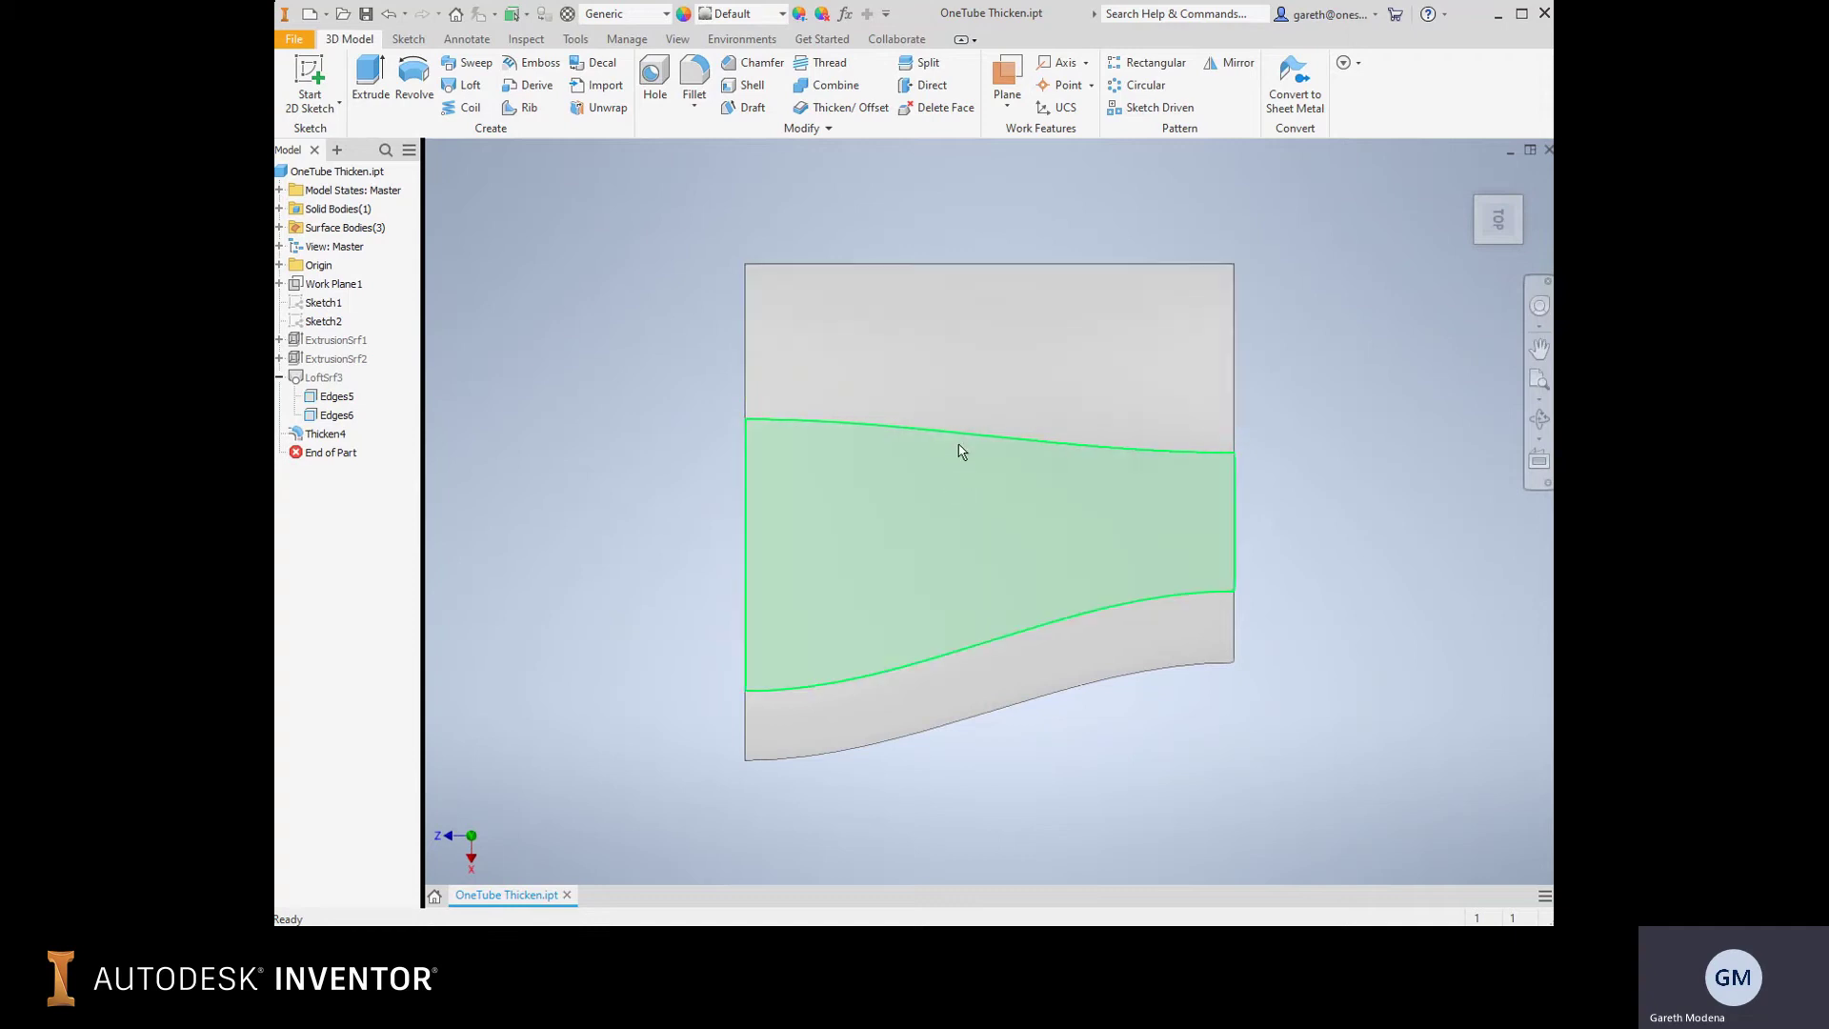
middle_click_drag(960, 450, 927, 406, "shift")
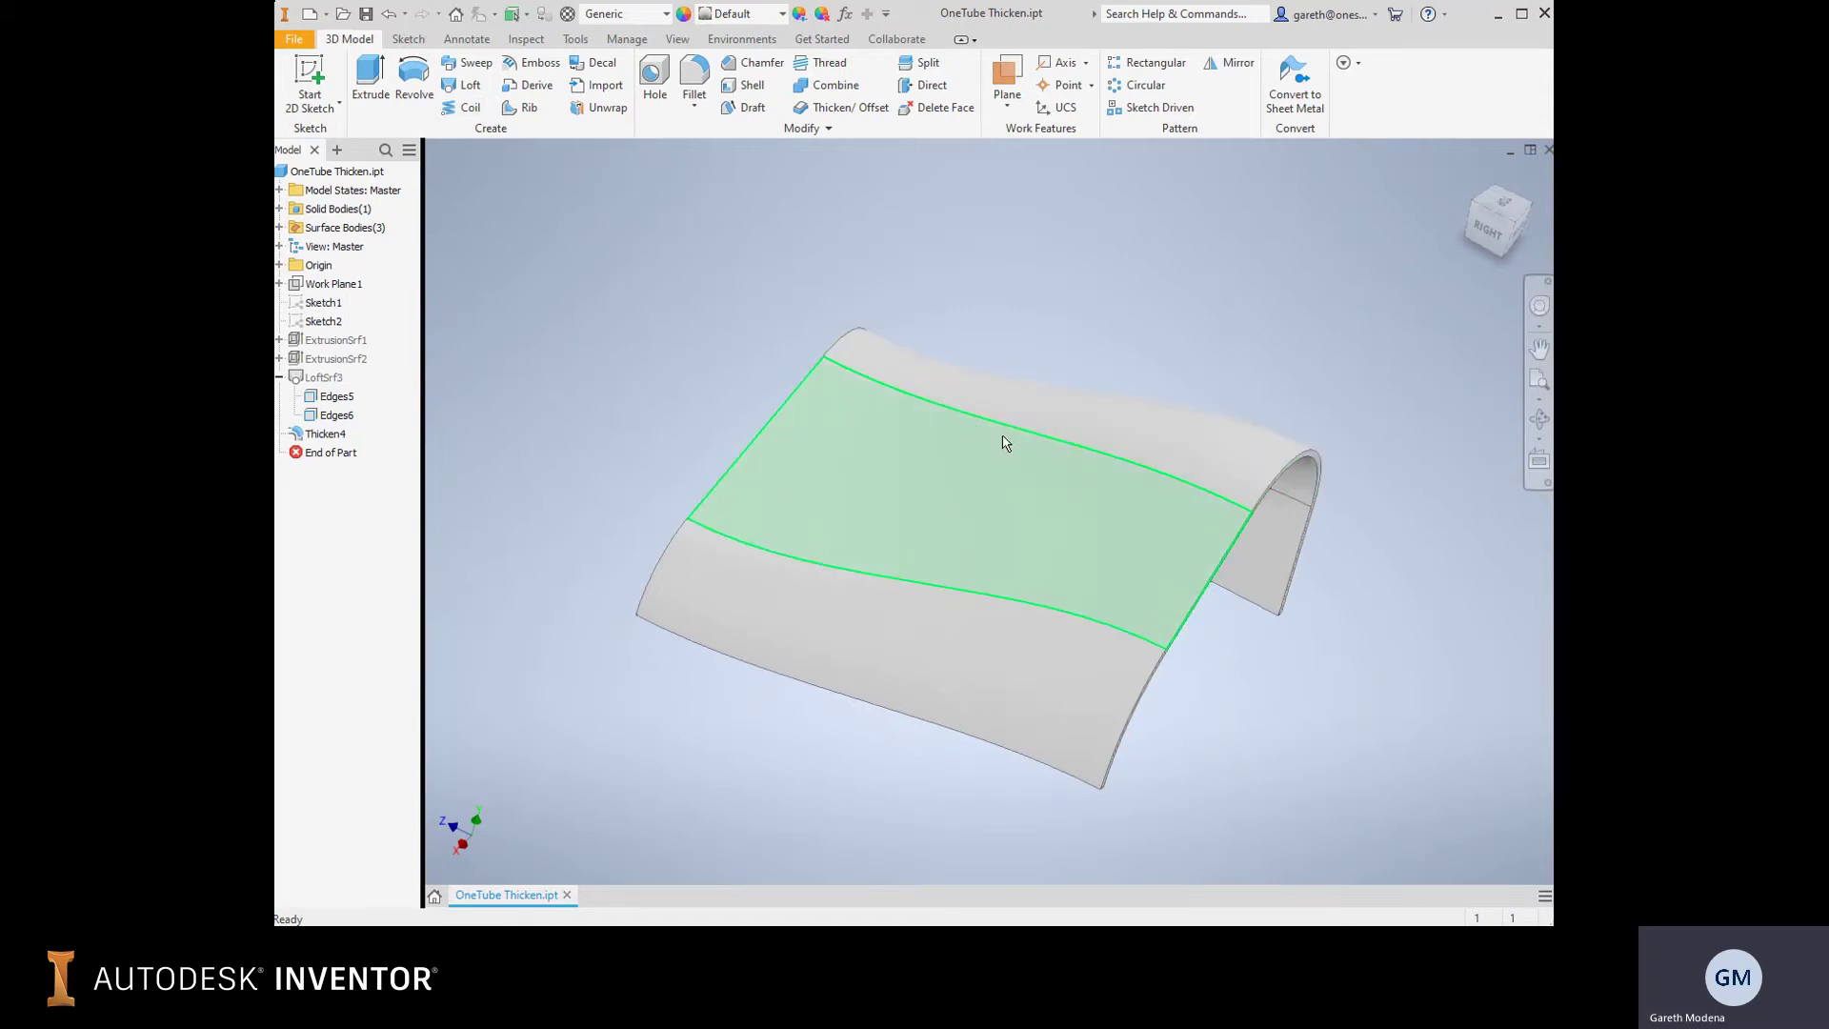
mouse_move(1034, 473)
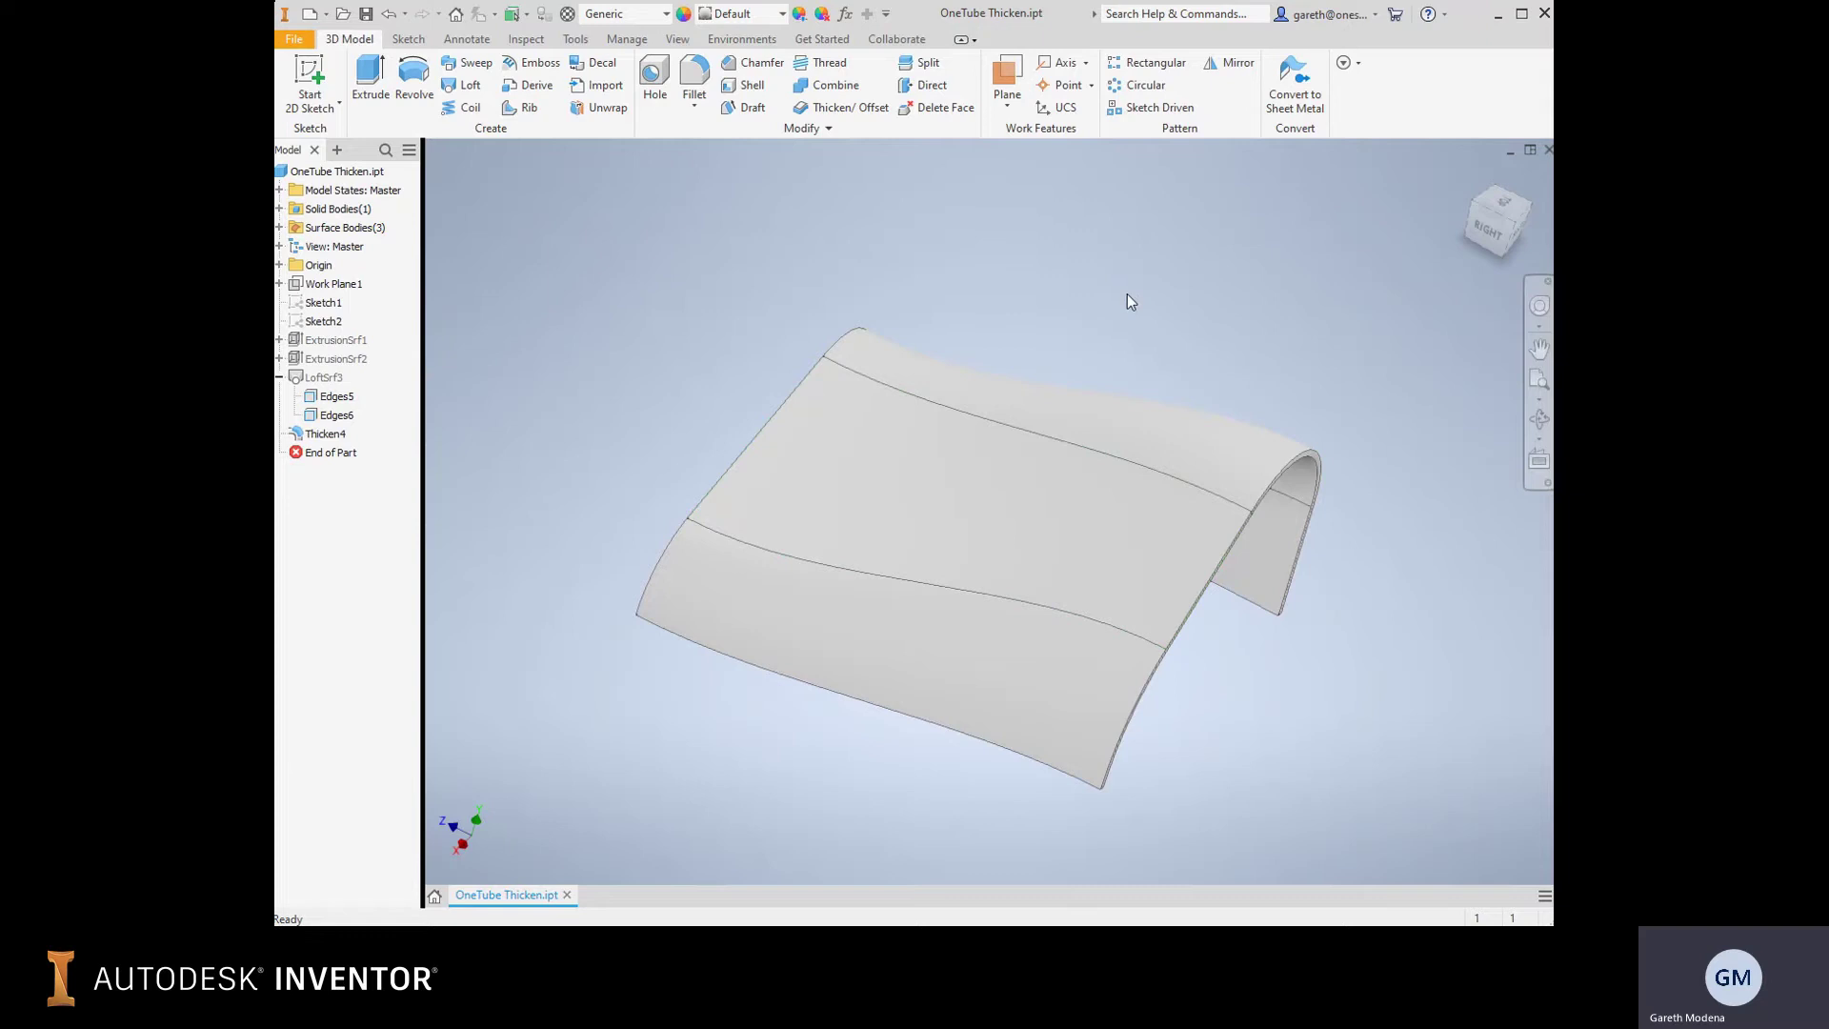
middle_click_drag(1127, 282, 1462, 200, "shift")
Orient the panel to the top view and create a 2D sketch on the XZ plane.
left_click(1499, 202)
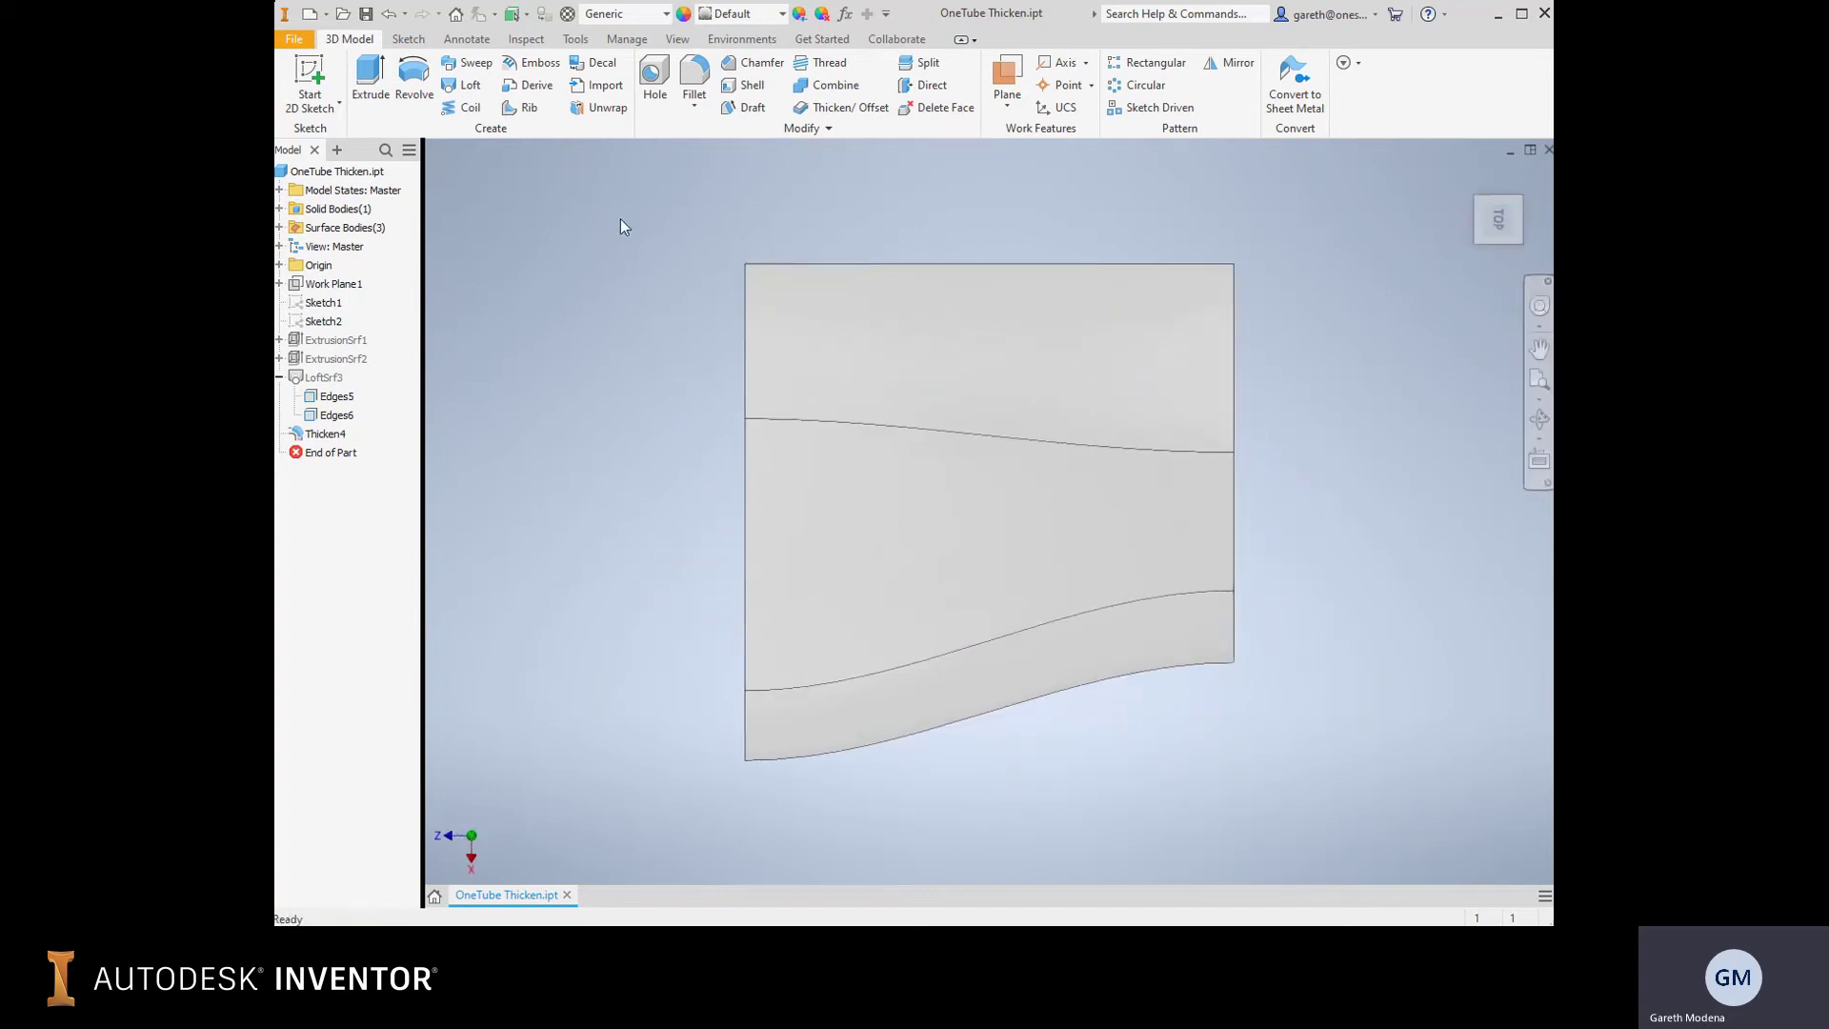
left_click(310, 84)
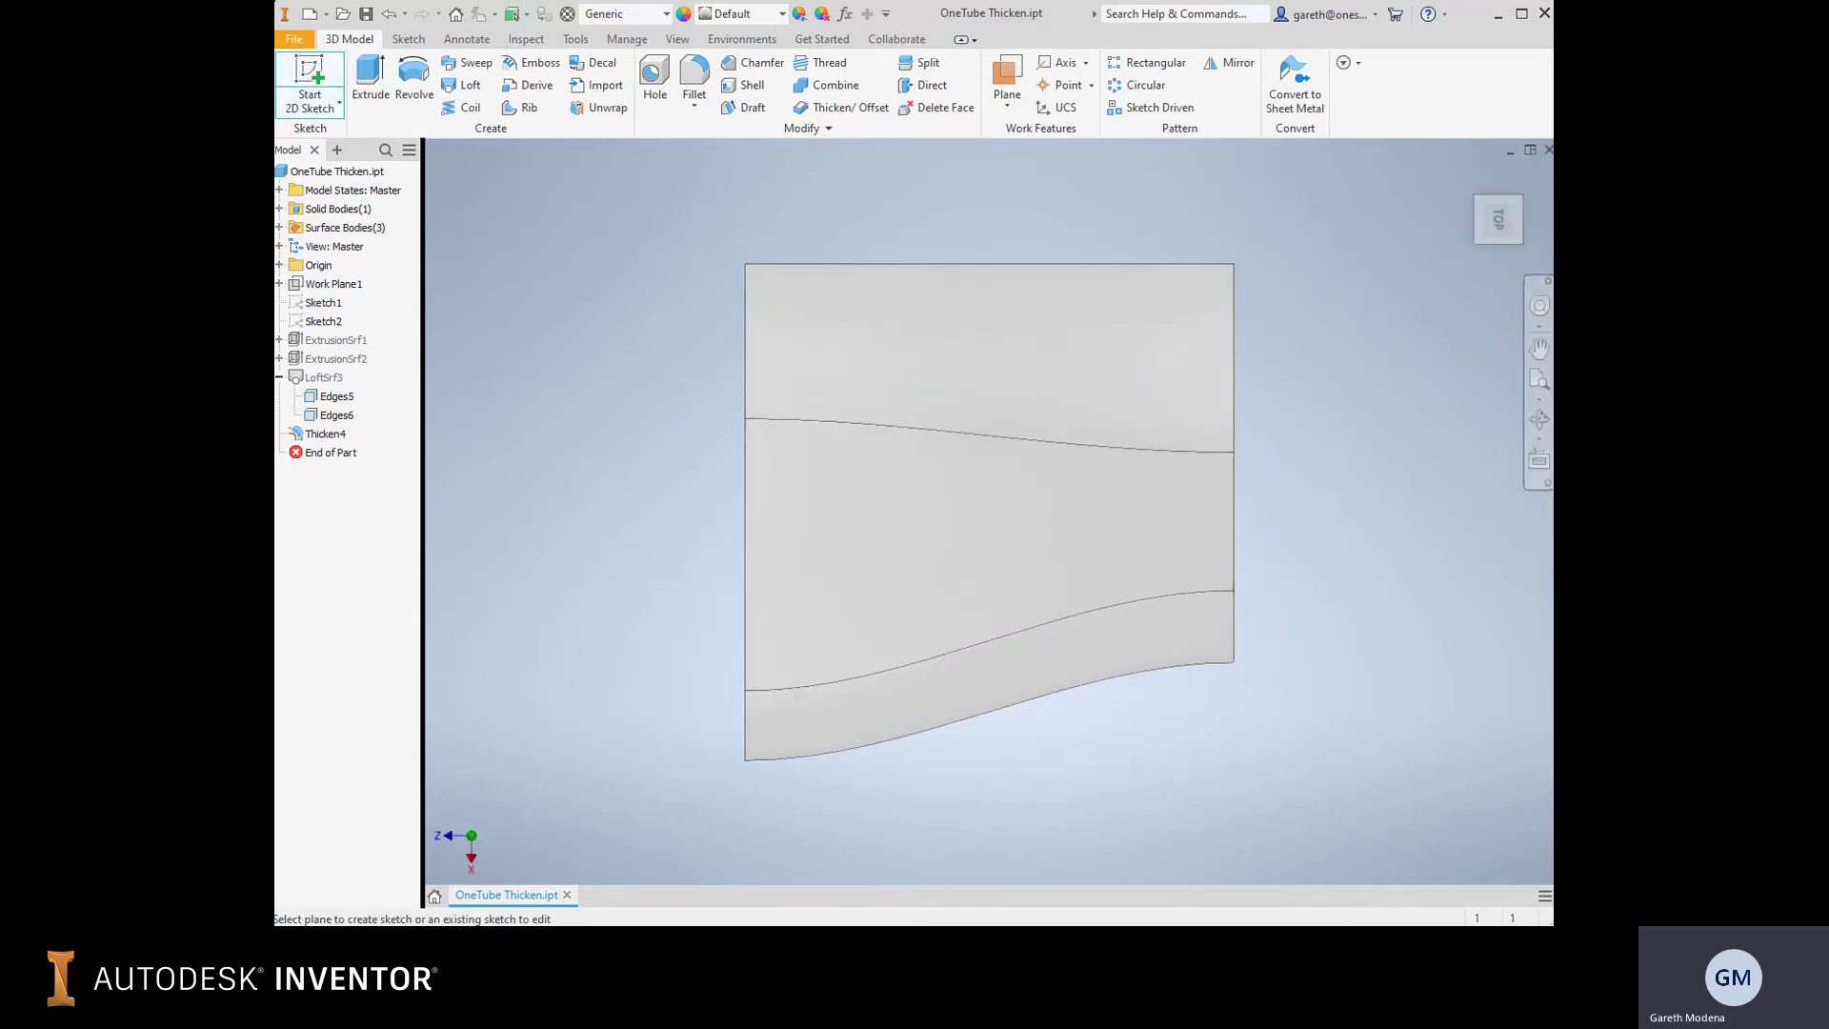
left_click(280, 265)
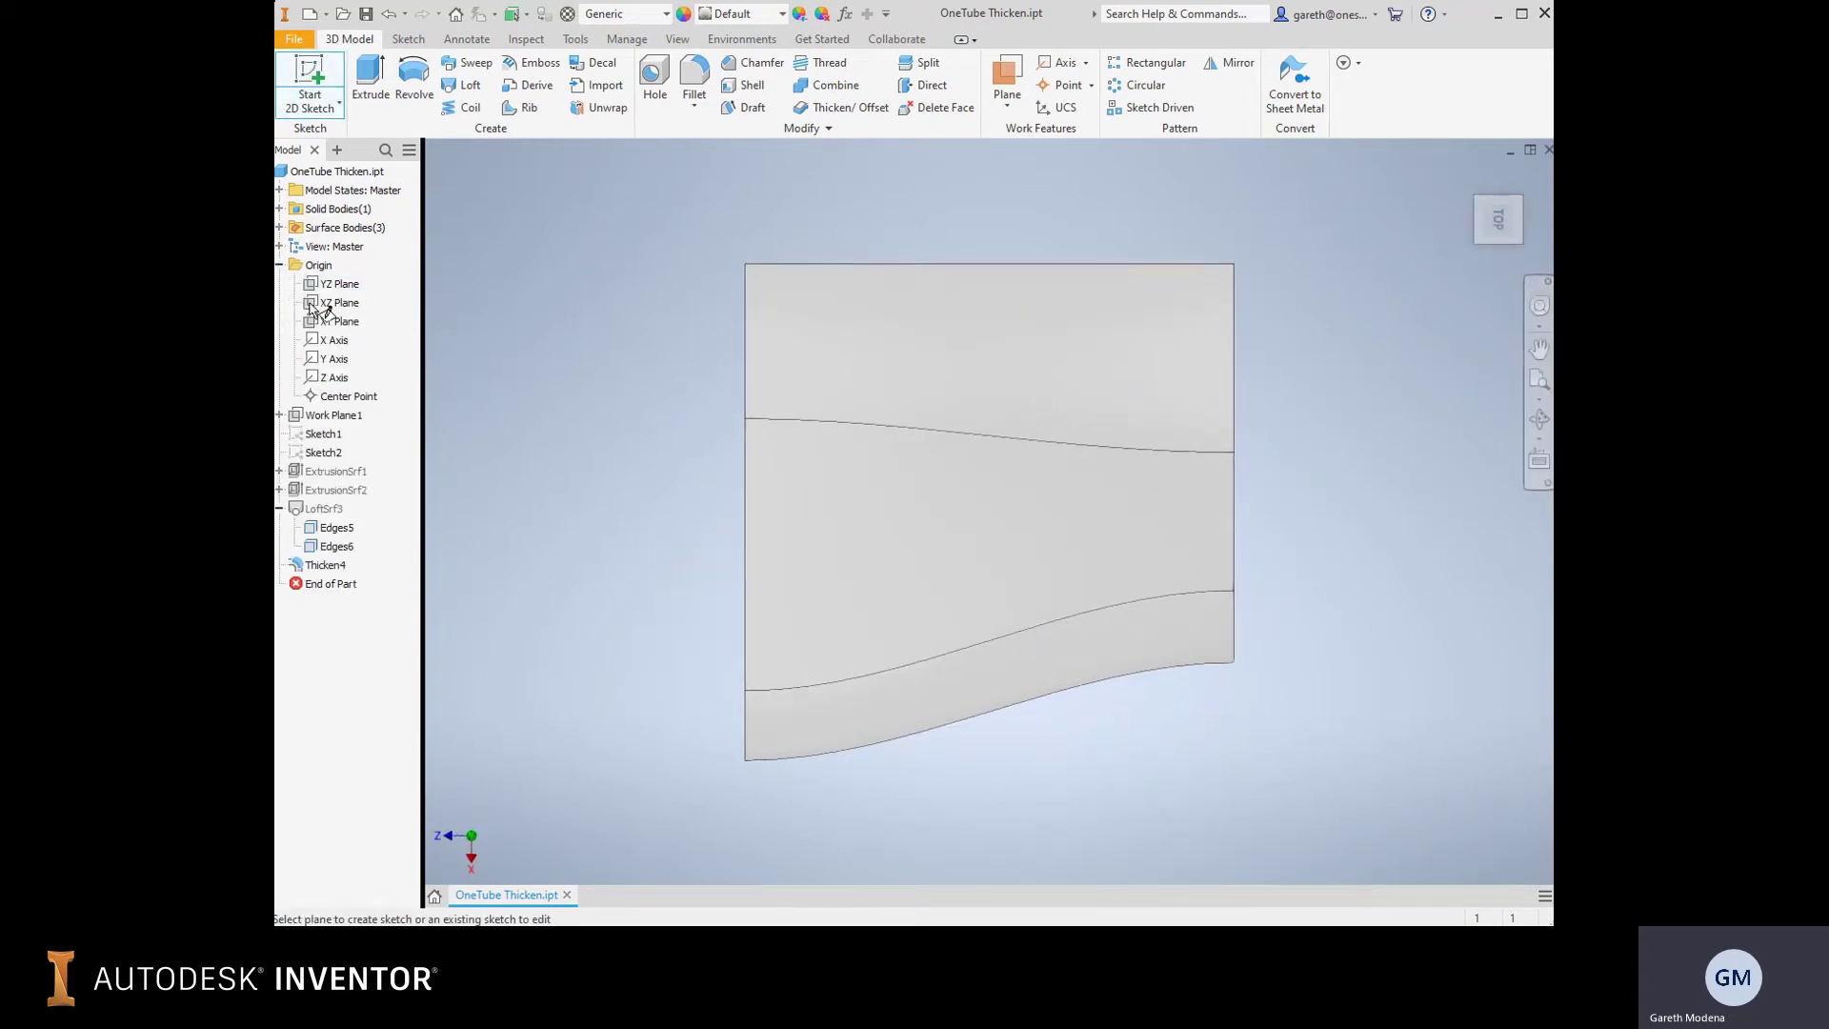
left_click(333, 304)
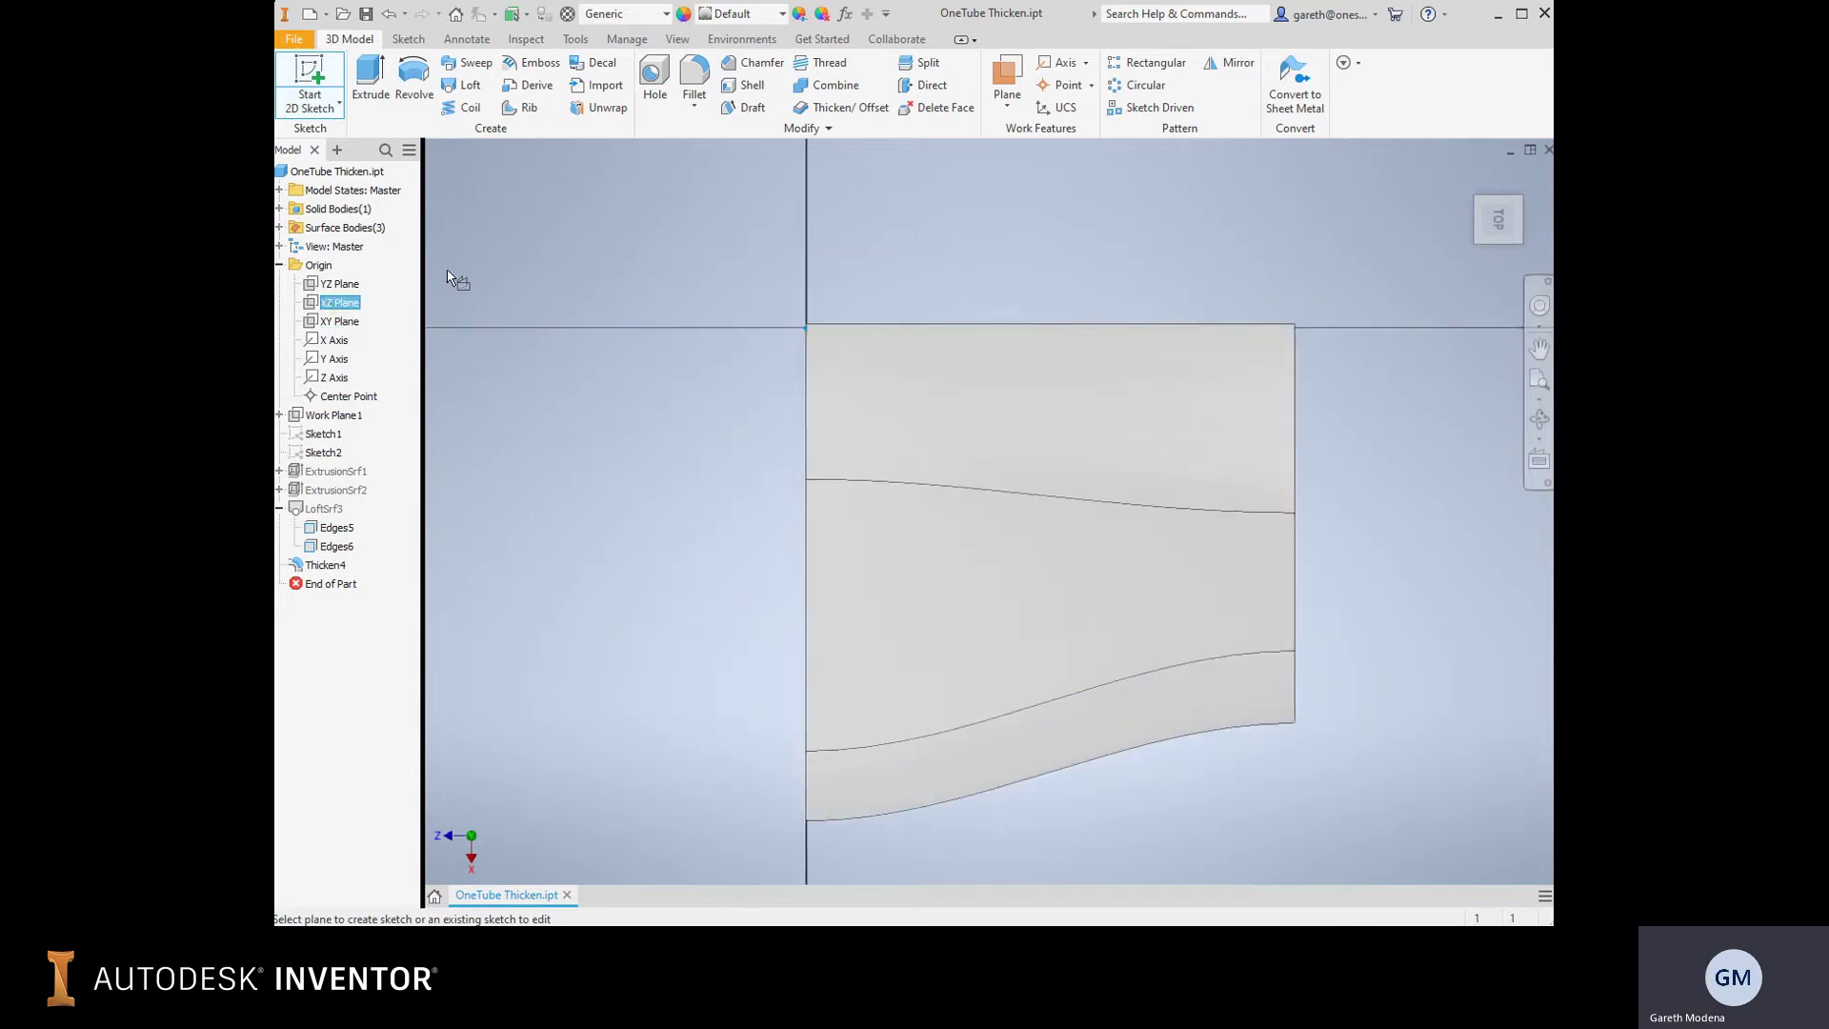
Sketch a gently curved three-point spline crossing the whole panel and extending past two opposite edges, and finish the sketch.
key("l")
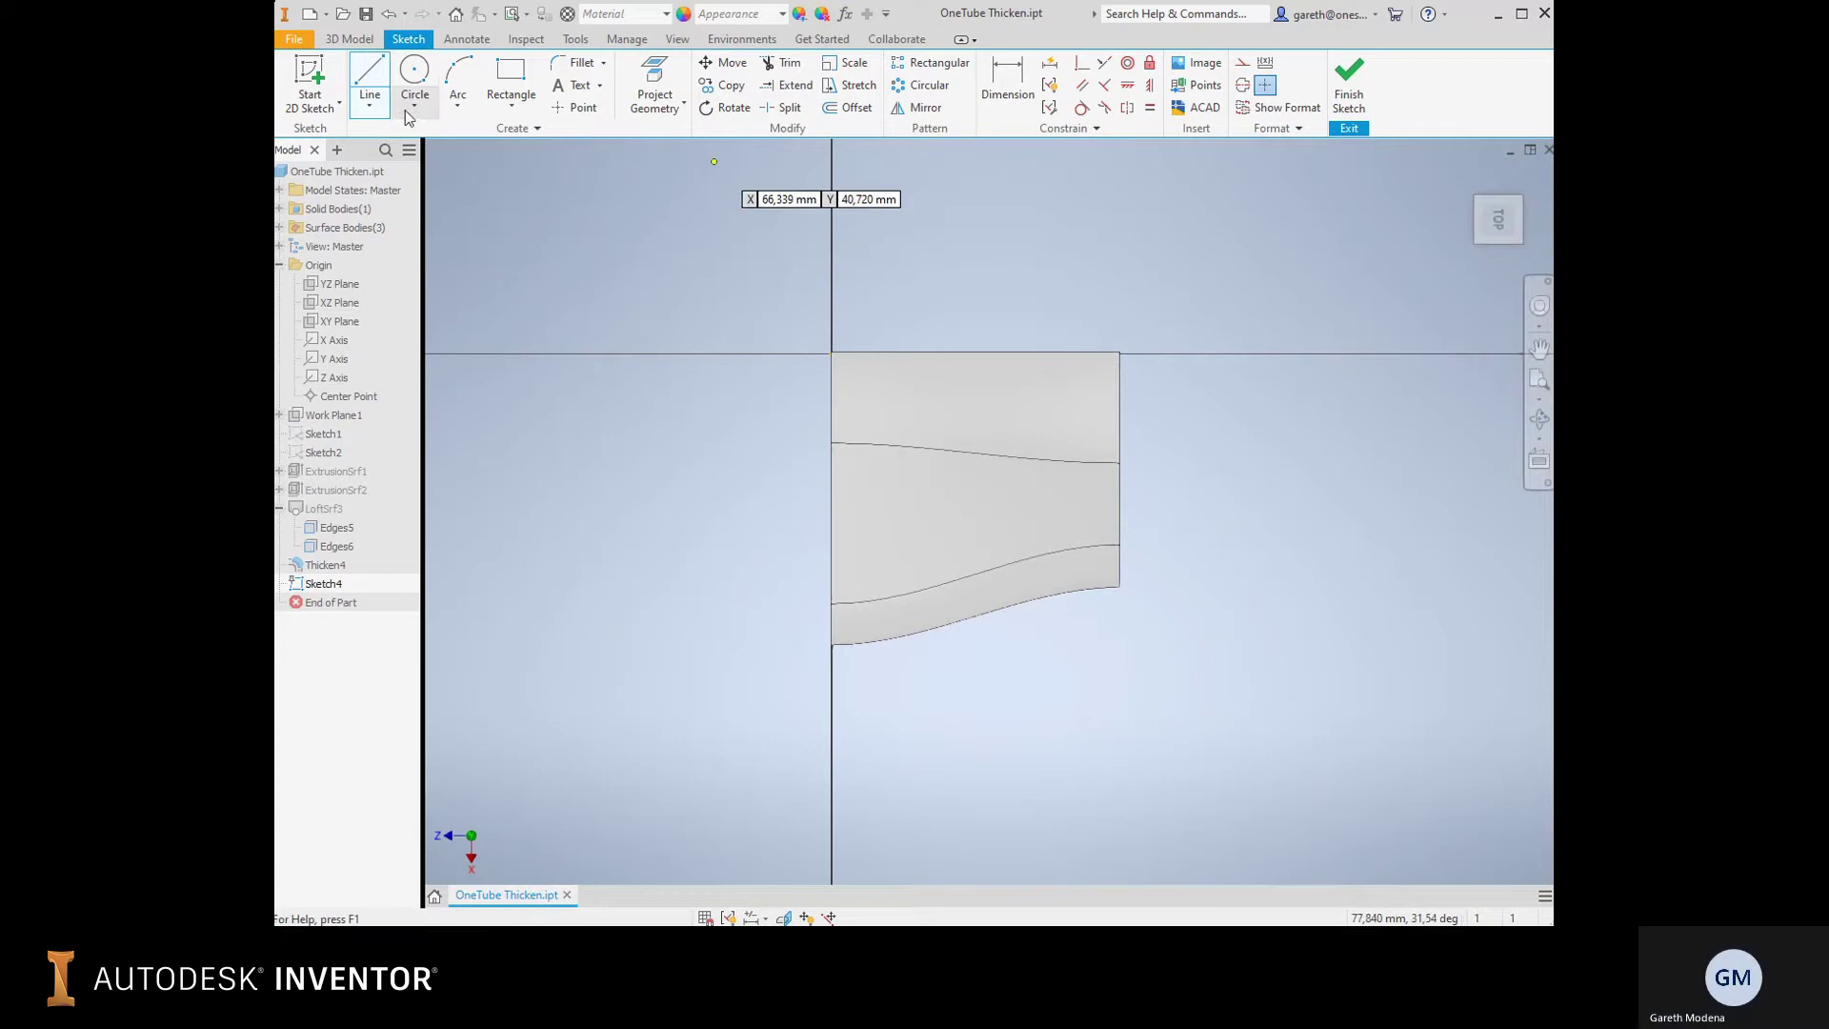
left_click(370, 105)
left_click(392, 169)
left_click(1050, 305)
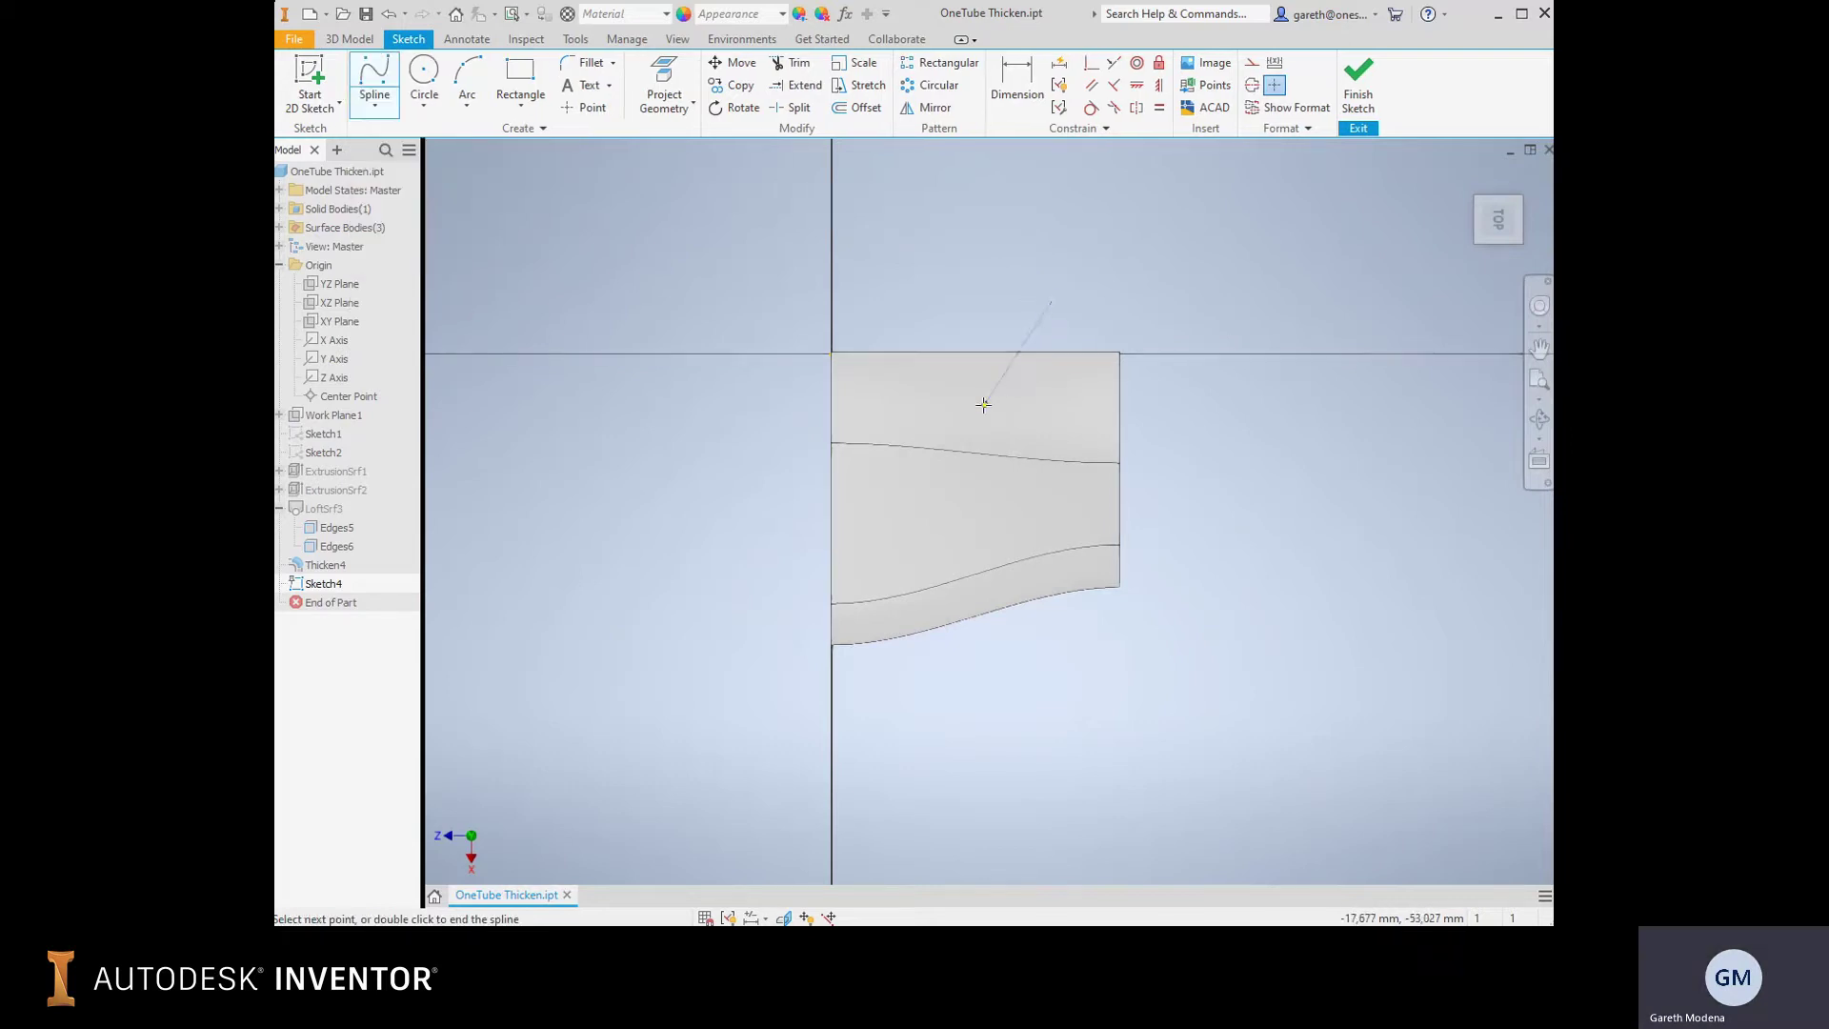
left_click(1005, 505)
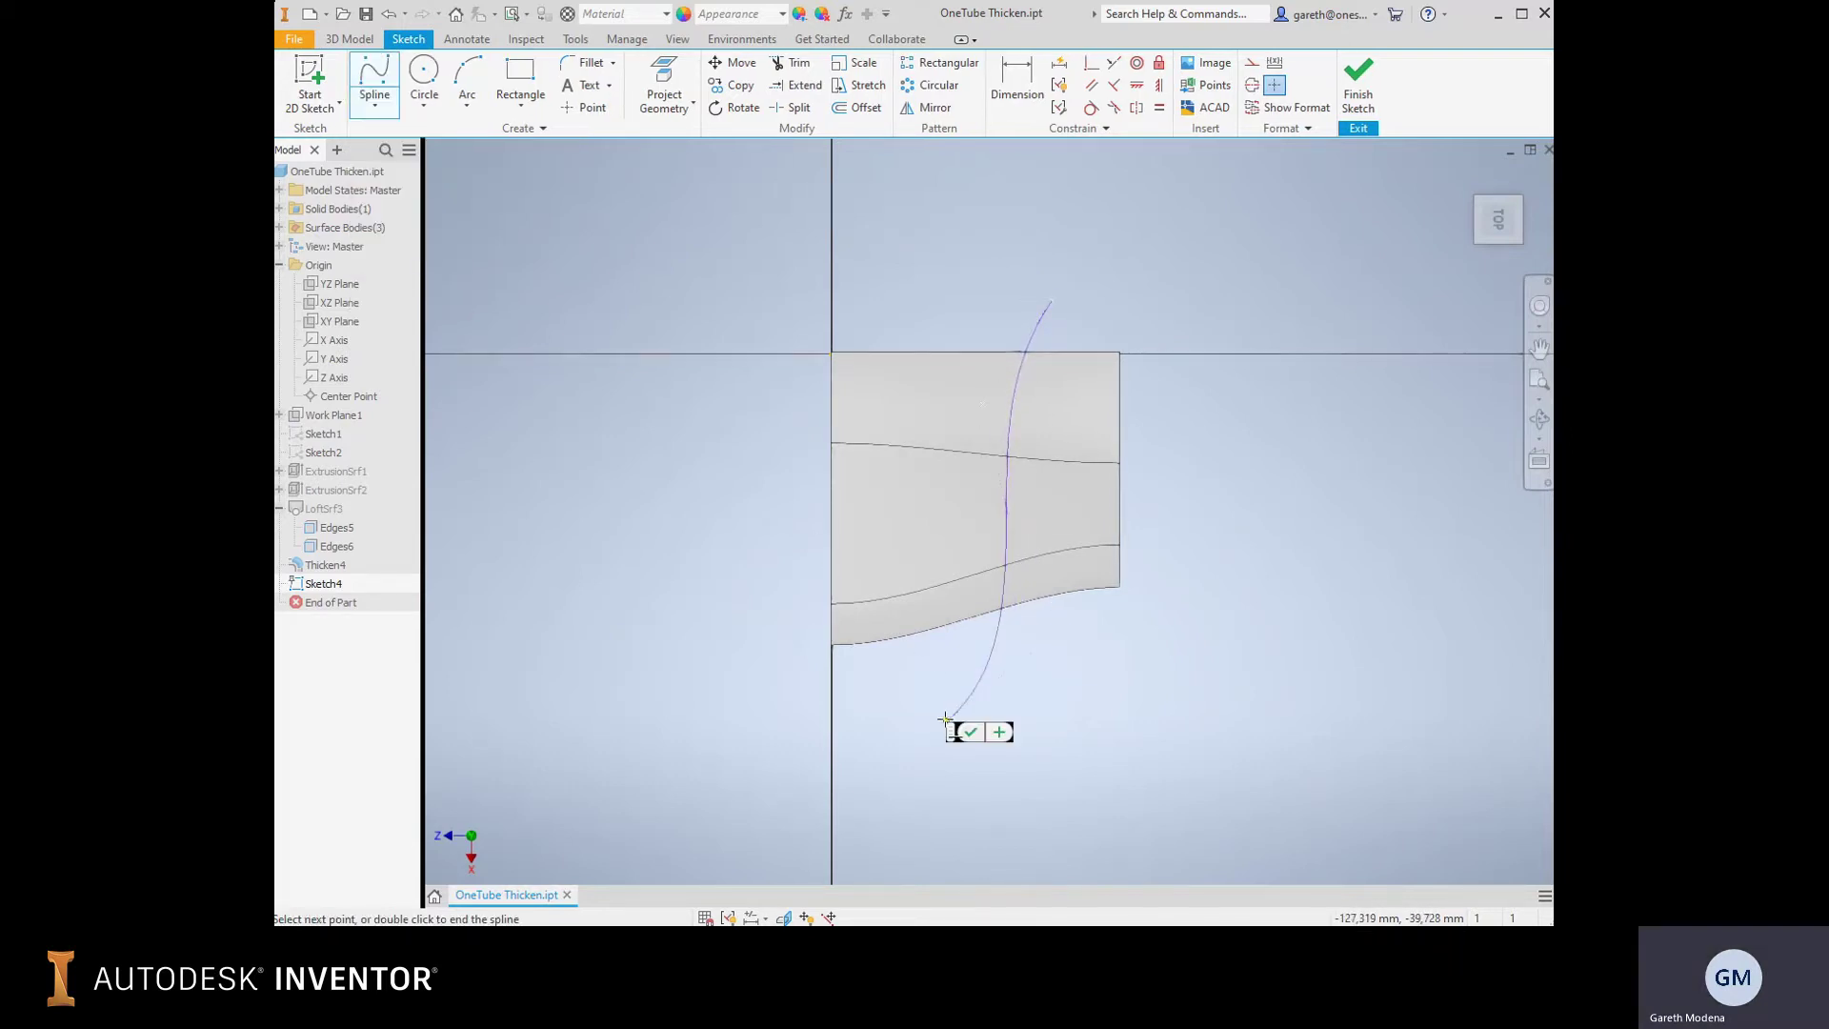
right_click(837, 480)
left_click(899, 476)
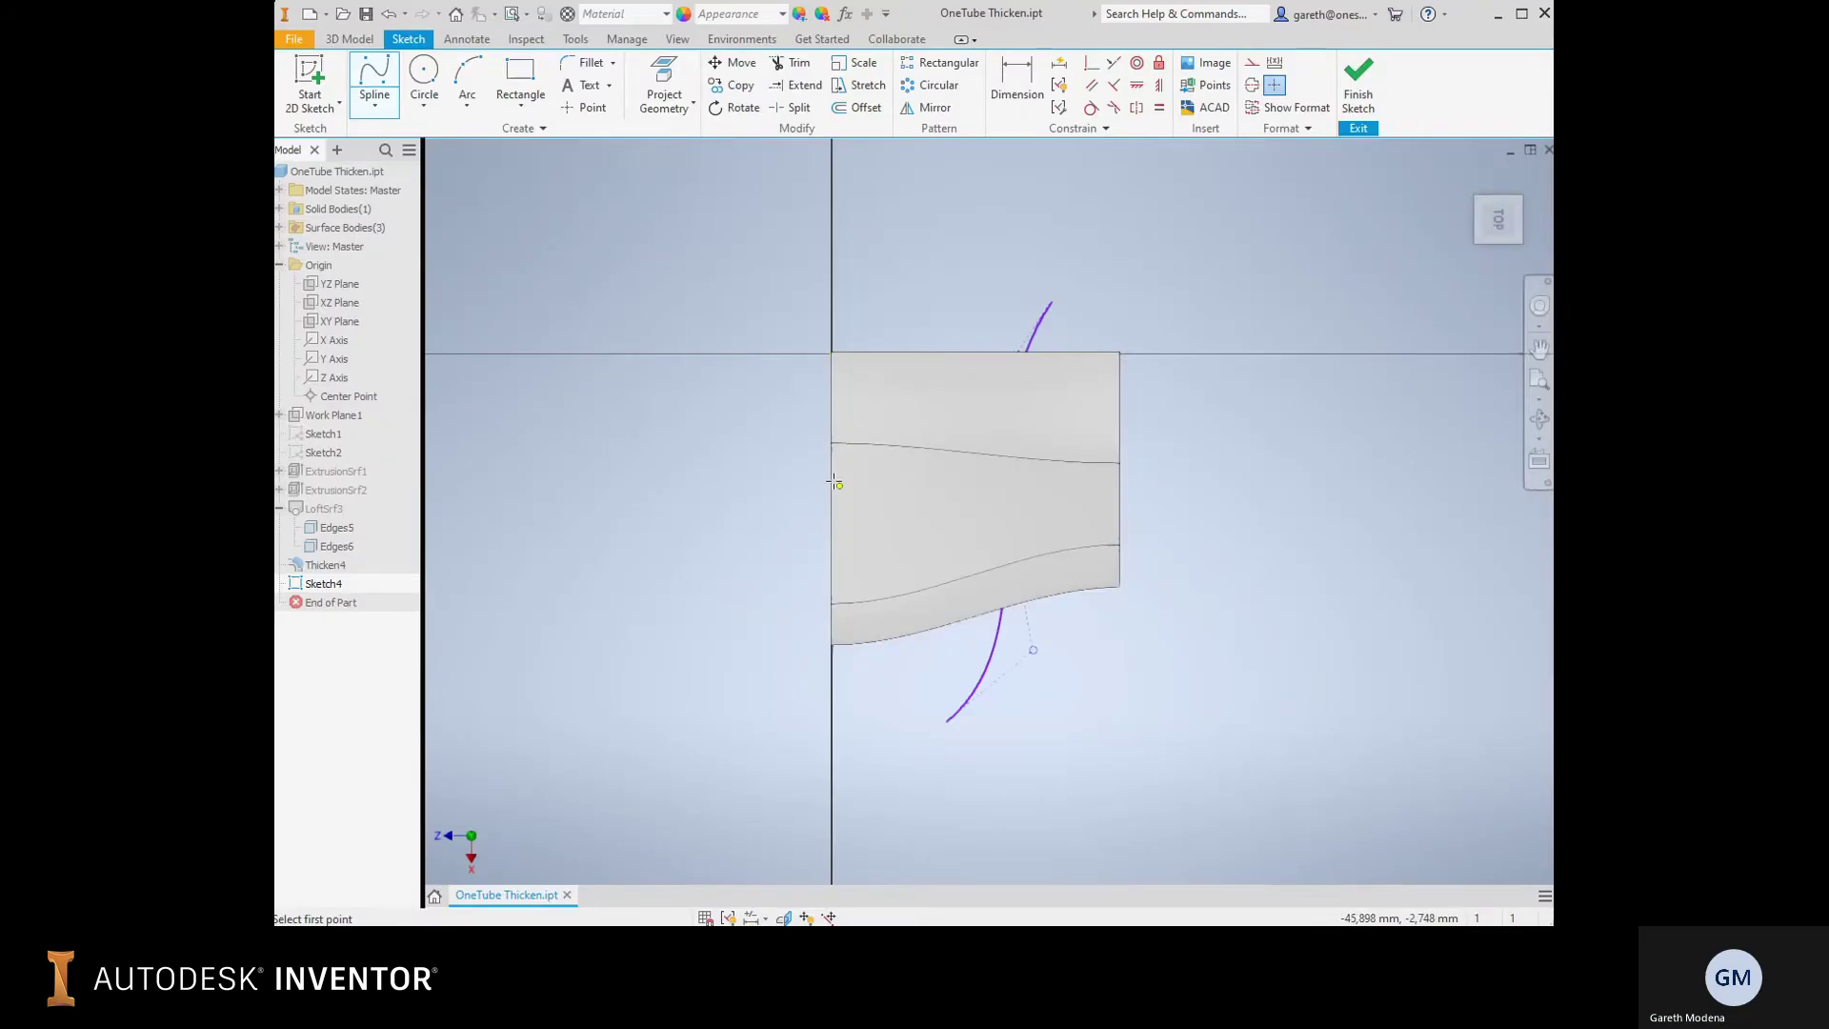
right_click(760, 212)
left_click(1000, 291)
mouse_move(1000, 291)
middle_mouse_down("shift")
mouse_move(918, 225)
mouse_move(927, 269)
mouse_move(915, 238)
middle_mouse_up("shift")
left_click(1358, 90)
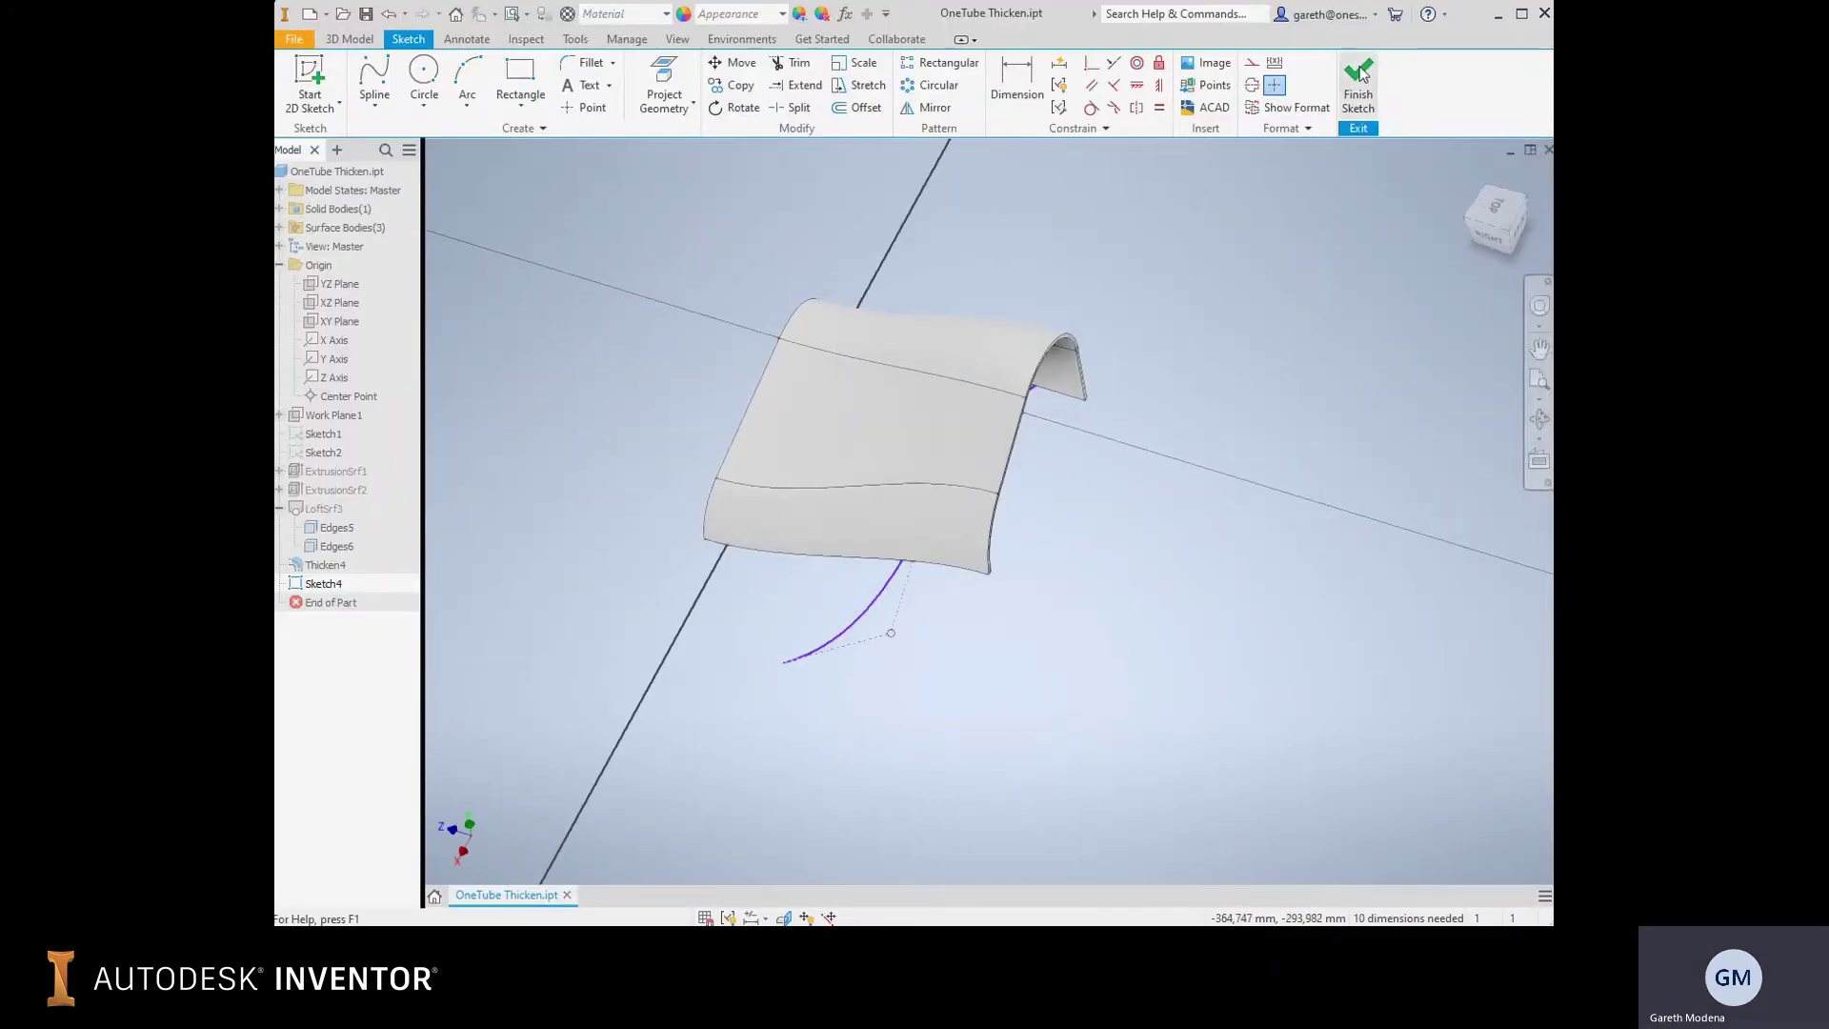
Extrude the spline upward as a surface tall enough to pass completely through the panel.
mouse_move(918, 359)
middle_mouse_down("shift")
mouse_move(820, 375)
mouse_move(911, 363)
mouse_move(843, 300)
middle_mouse_up("shift")
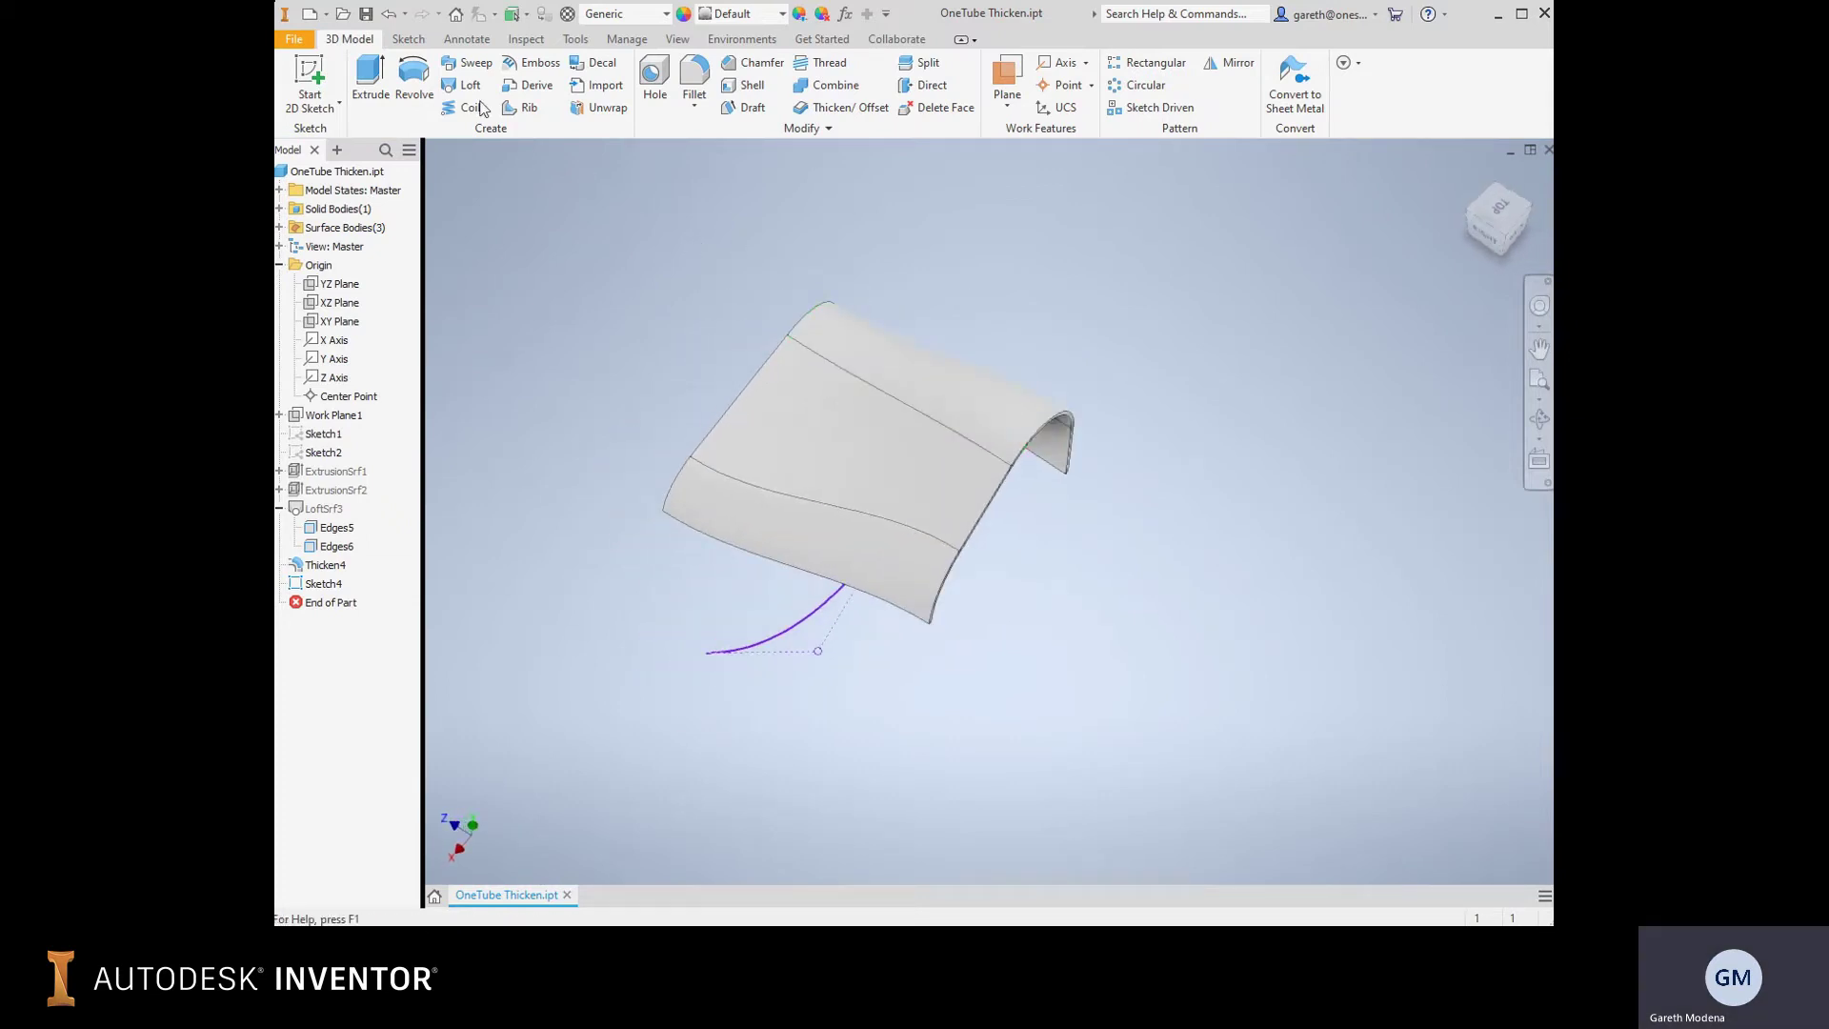
left_click(370, 81)
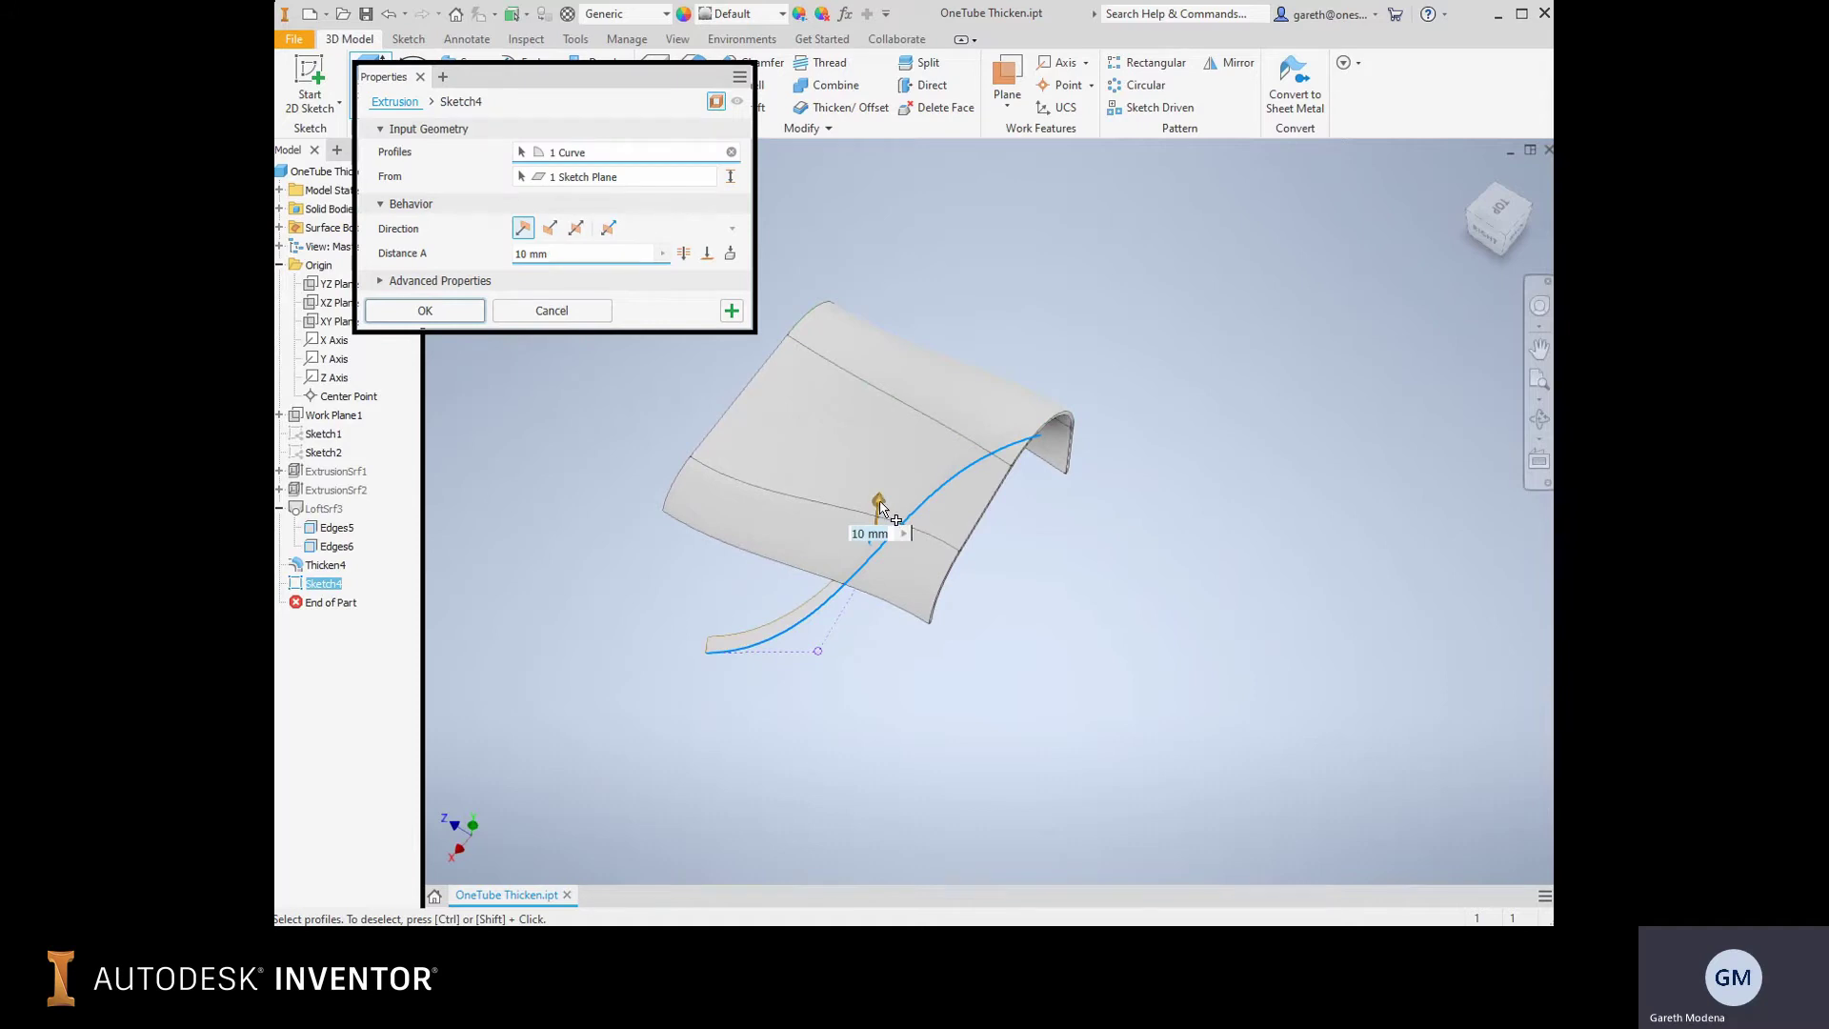
left_click_drag(881, 507, 886, 349)
middle_click_drag(886, 348, 892, 404, "shift")
left_click(430, 313)
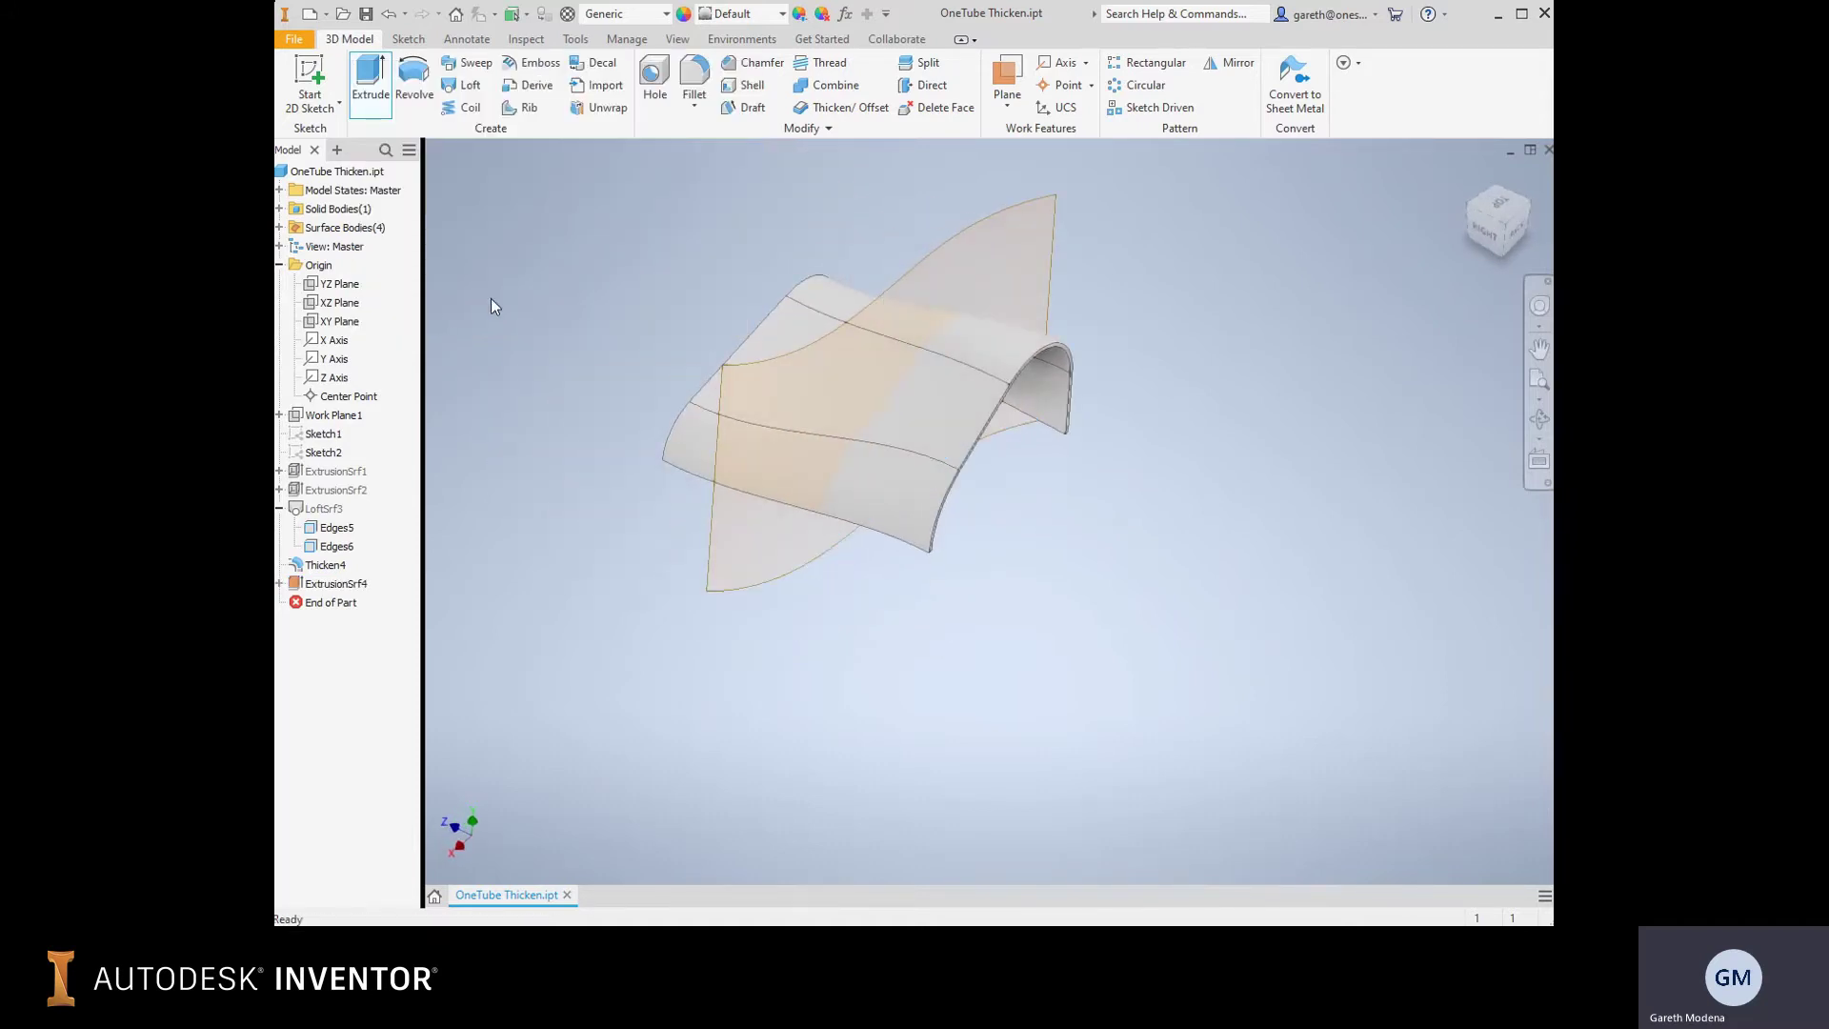
Split the panel's solid body with the extruded spline surface, keeping only the body on the narrower side of the surface.
middle_click_drag(494, 302, 677, 298, "shift")
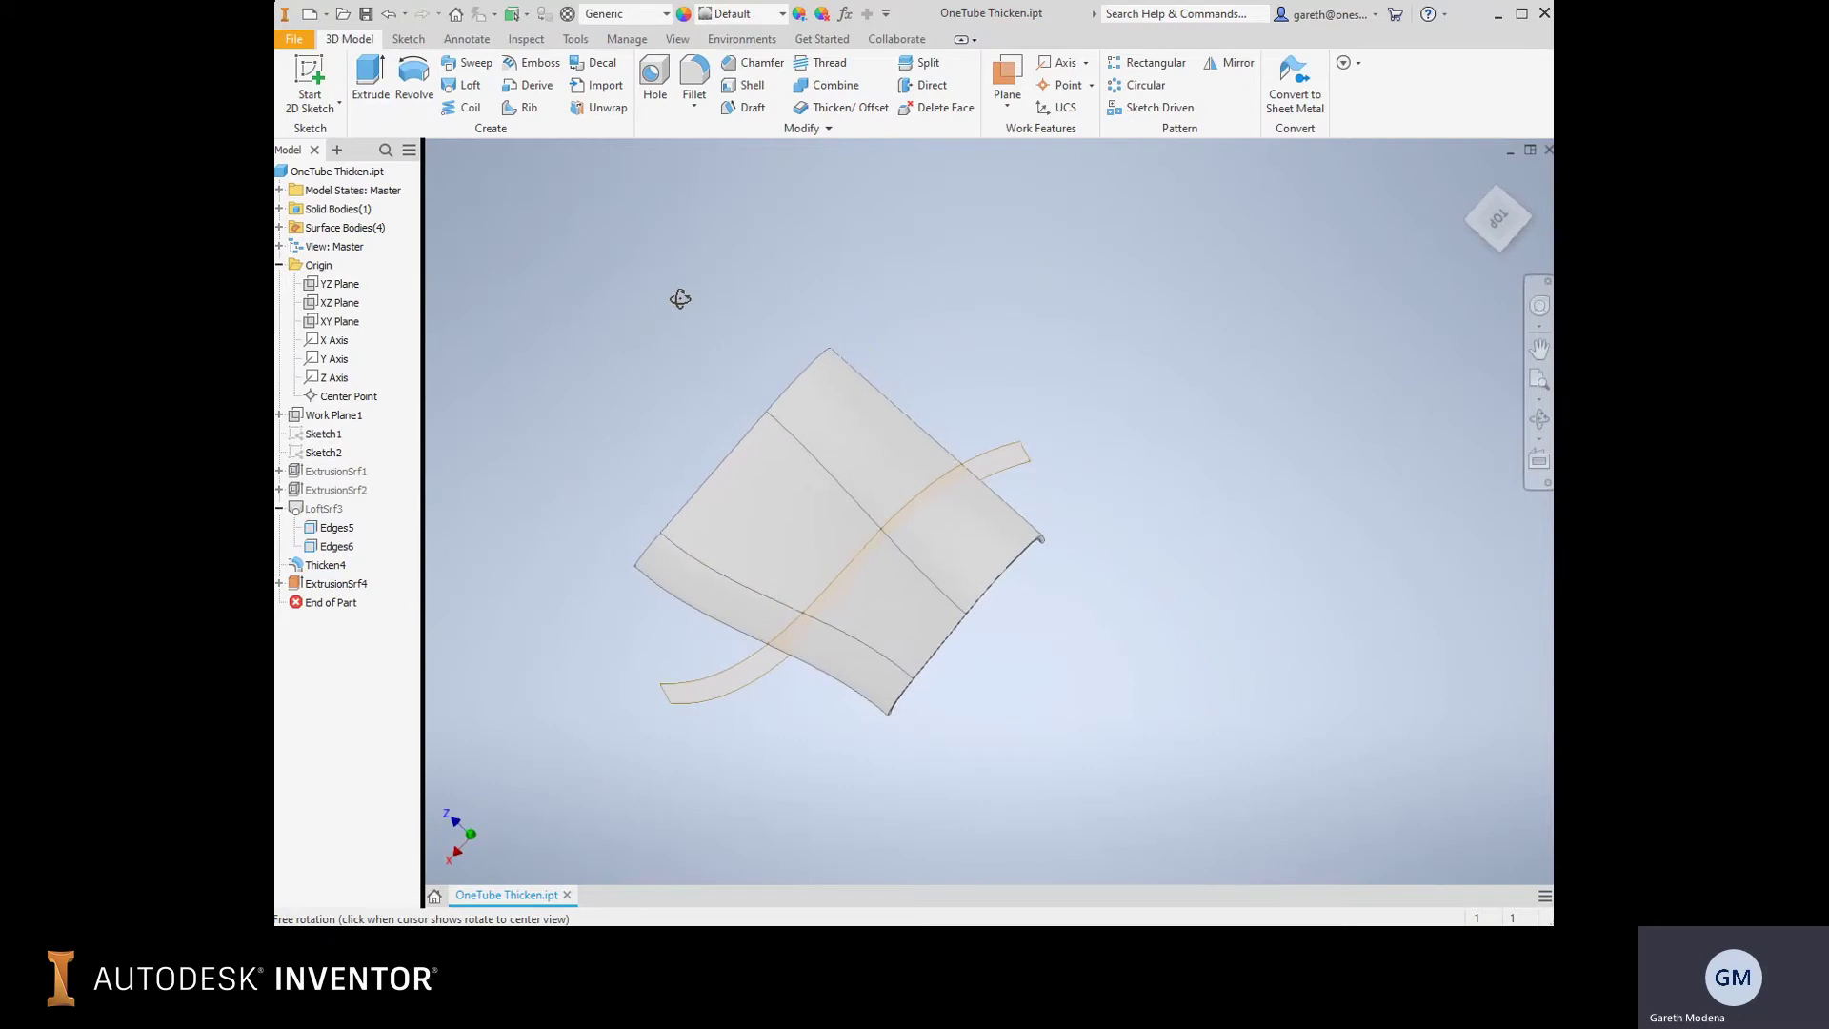
left_click(1491, 219)
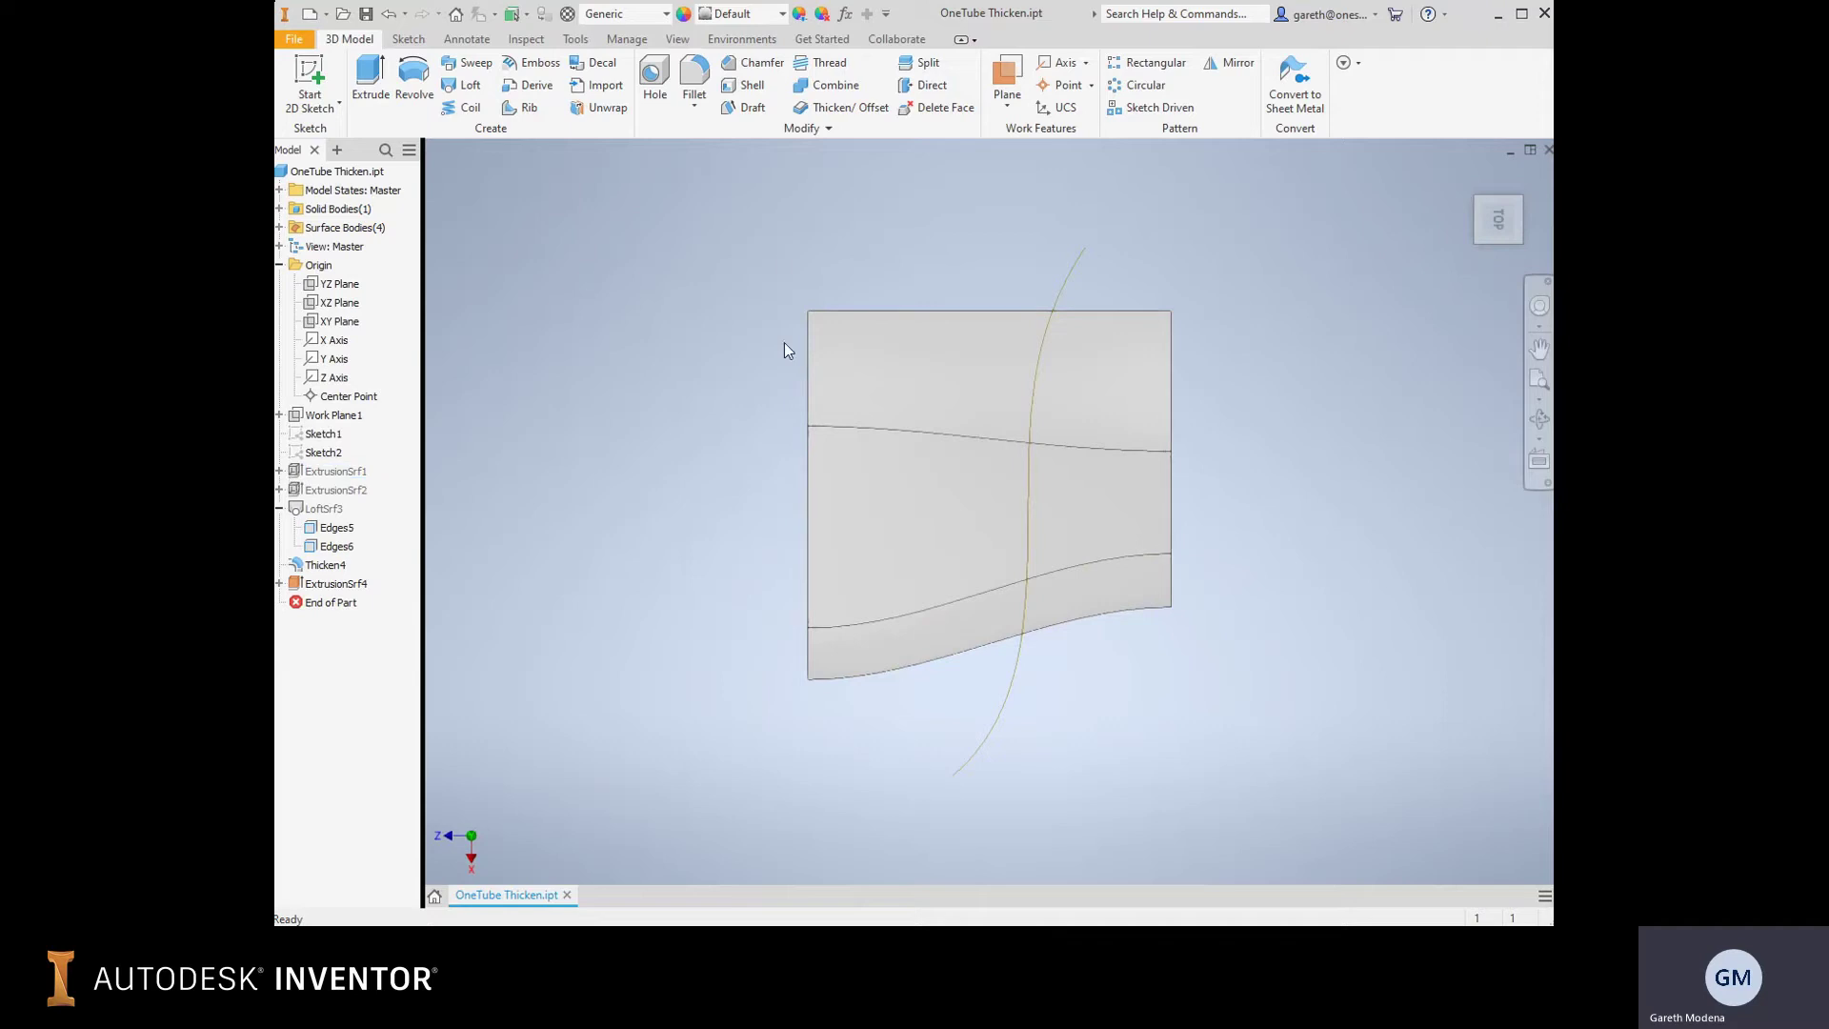
left_click(922, 66)
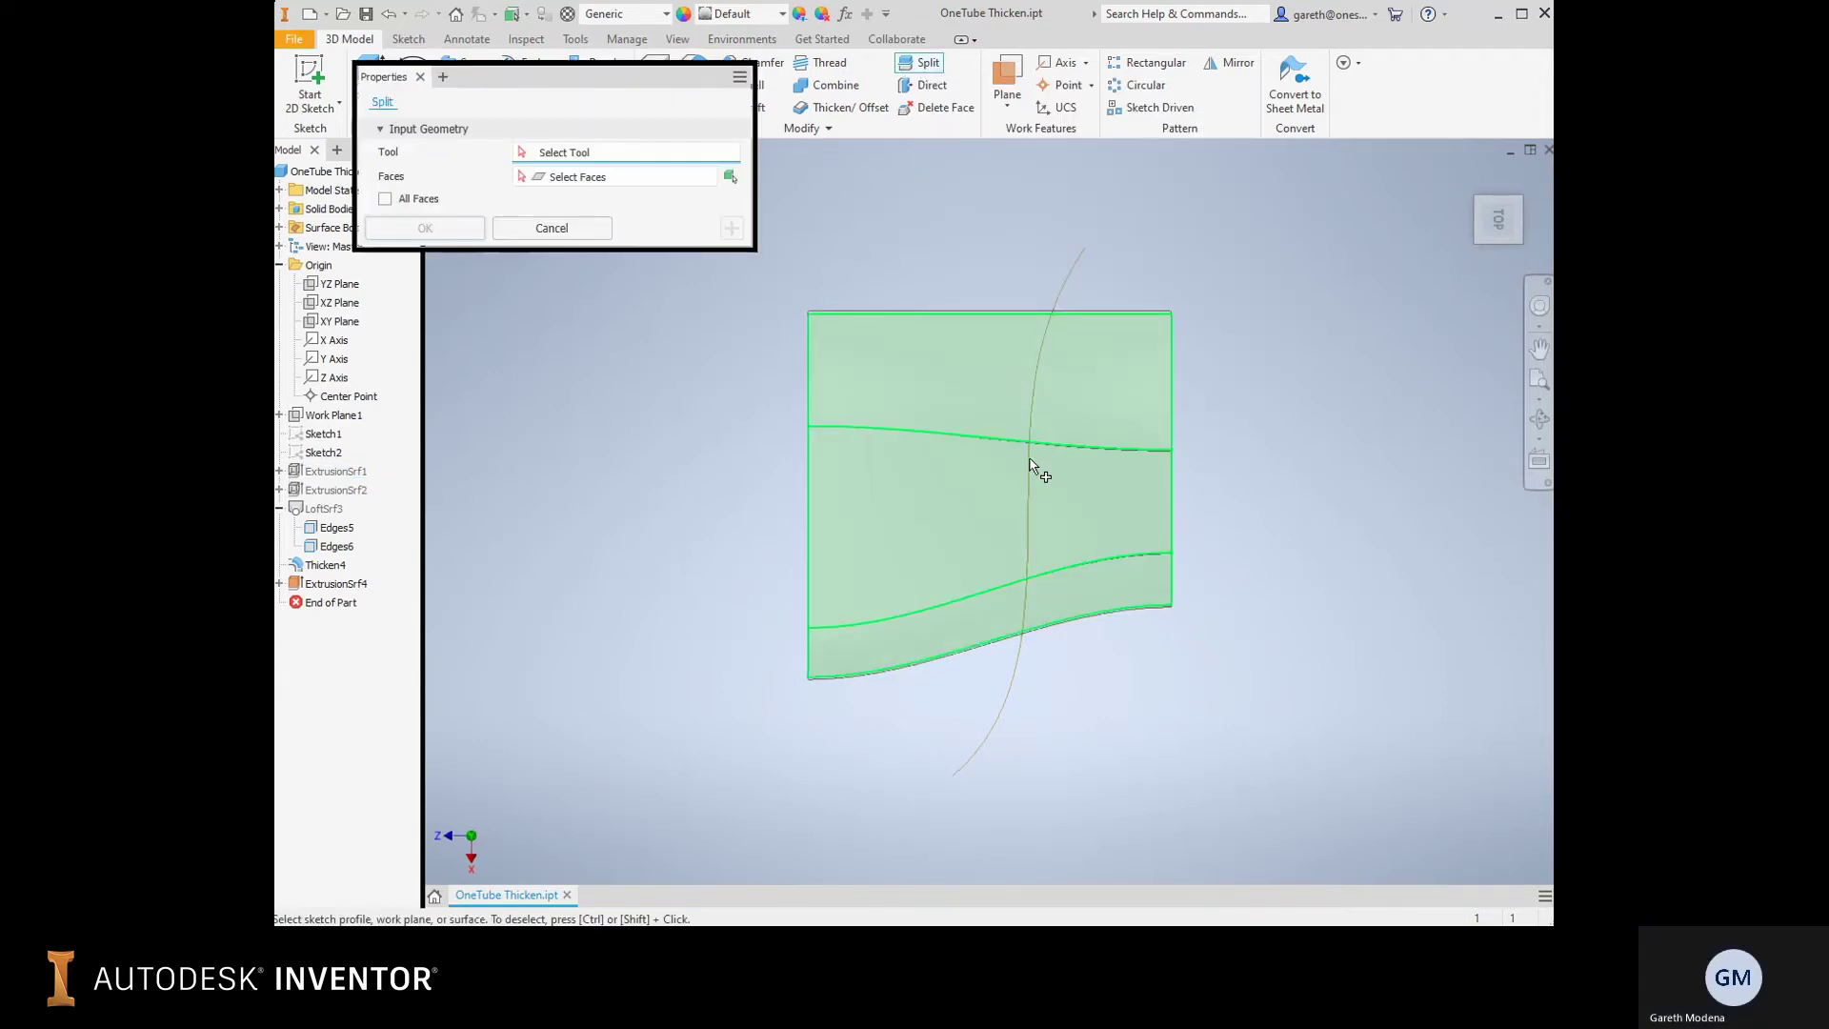
middle_click_drag(645, 454, 613, 387, "shift")
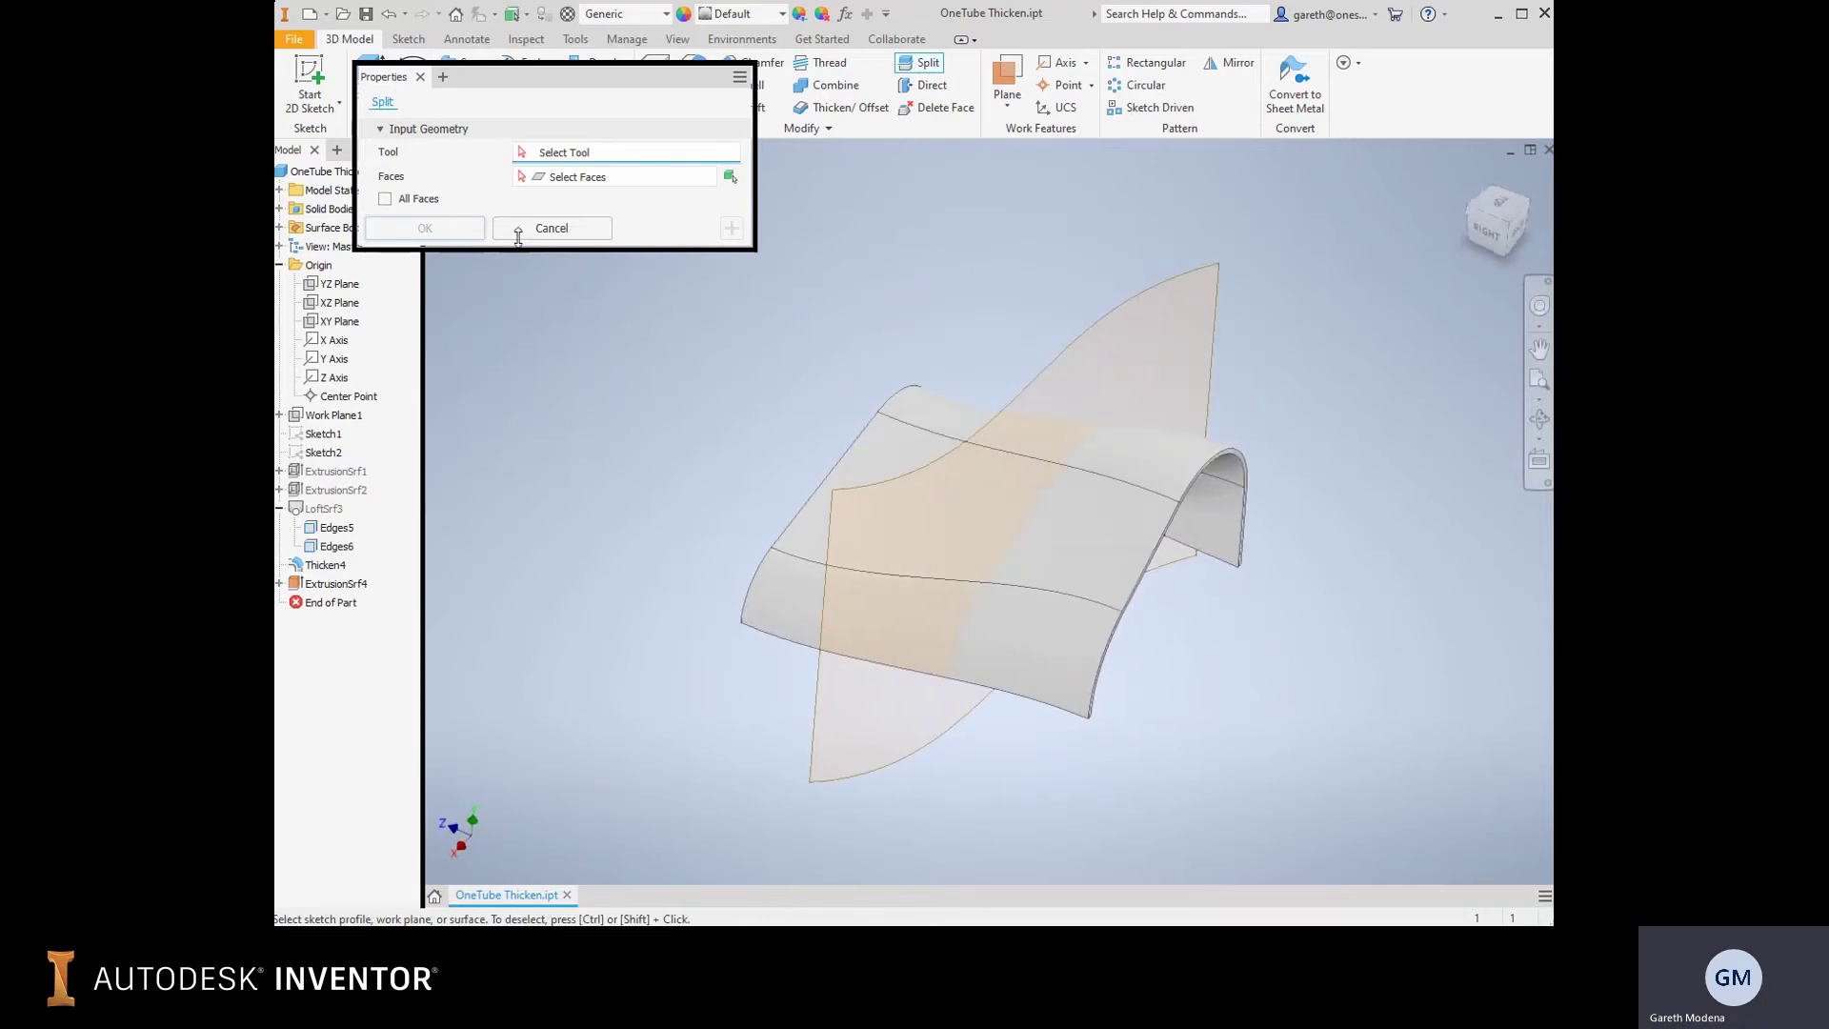
left_click(1142, 302)
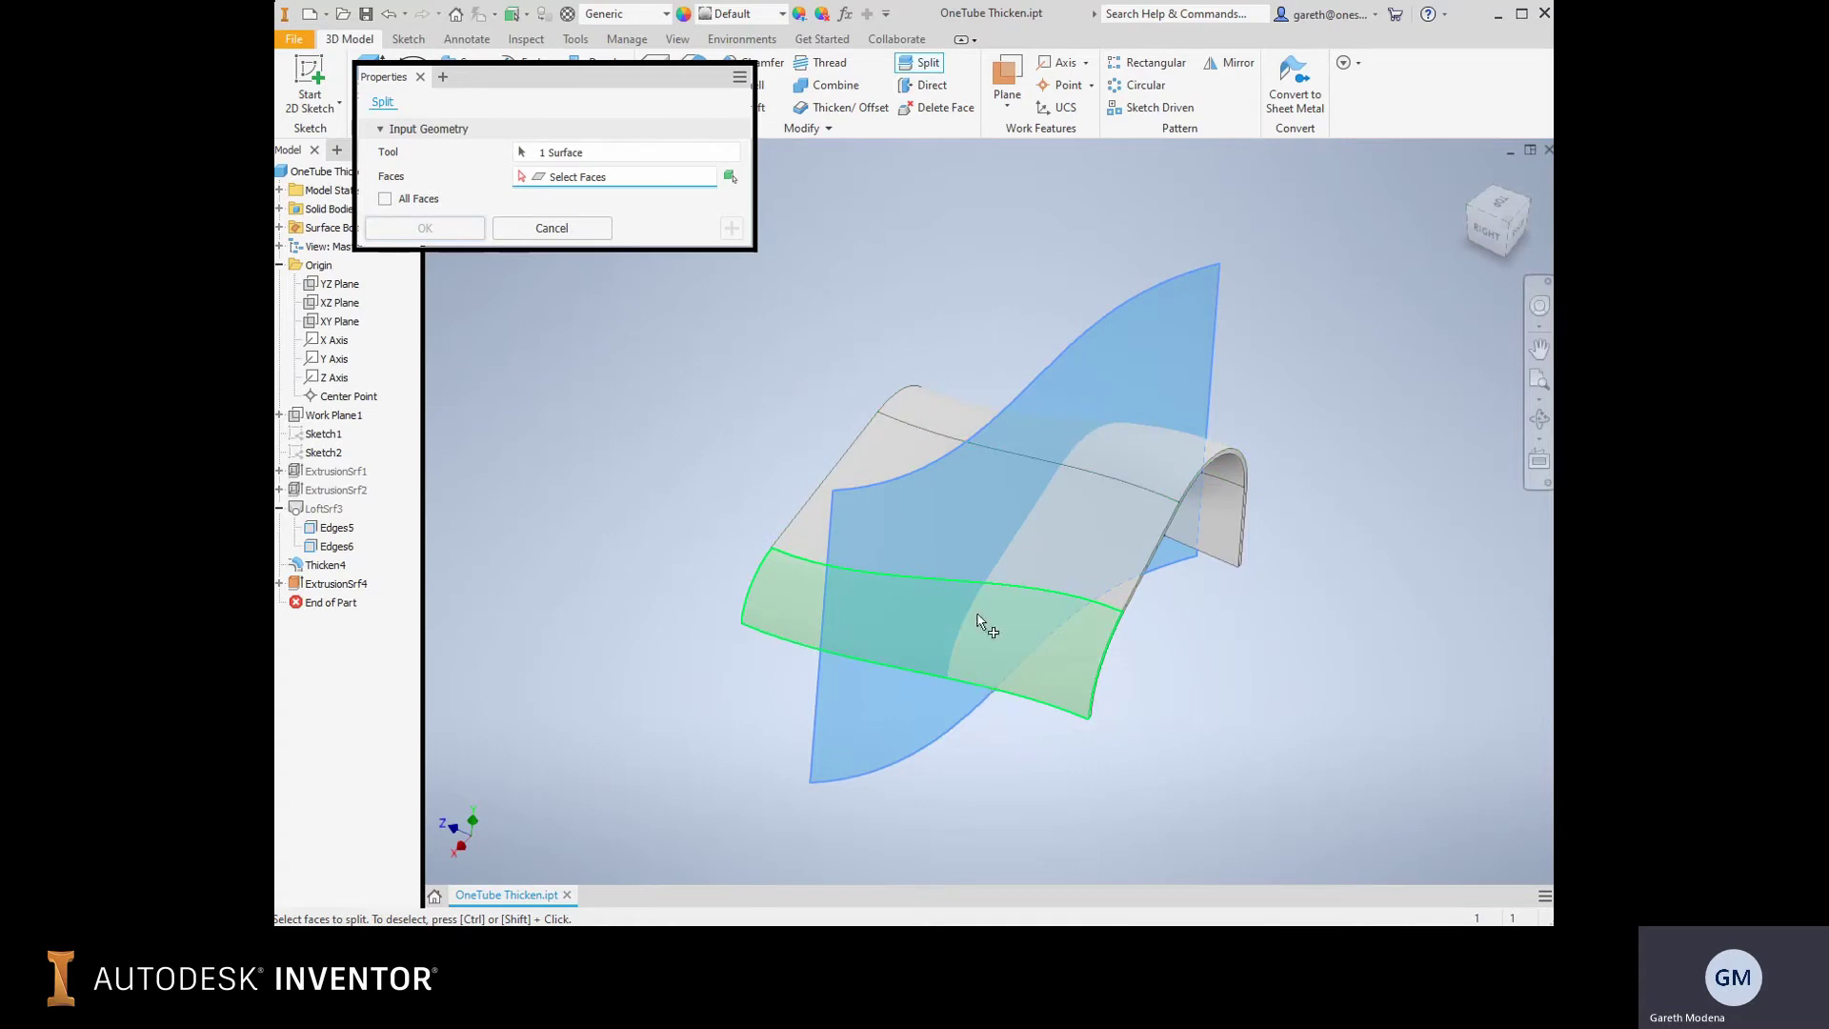
key("F6")
scroll(778, 246, "up", 3)
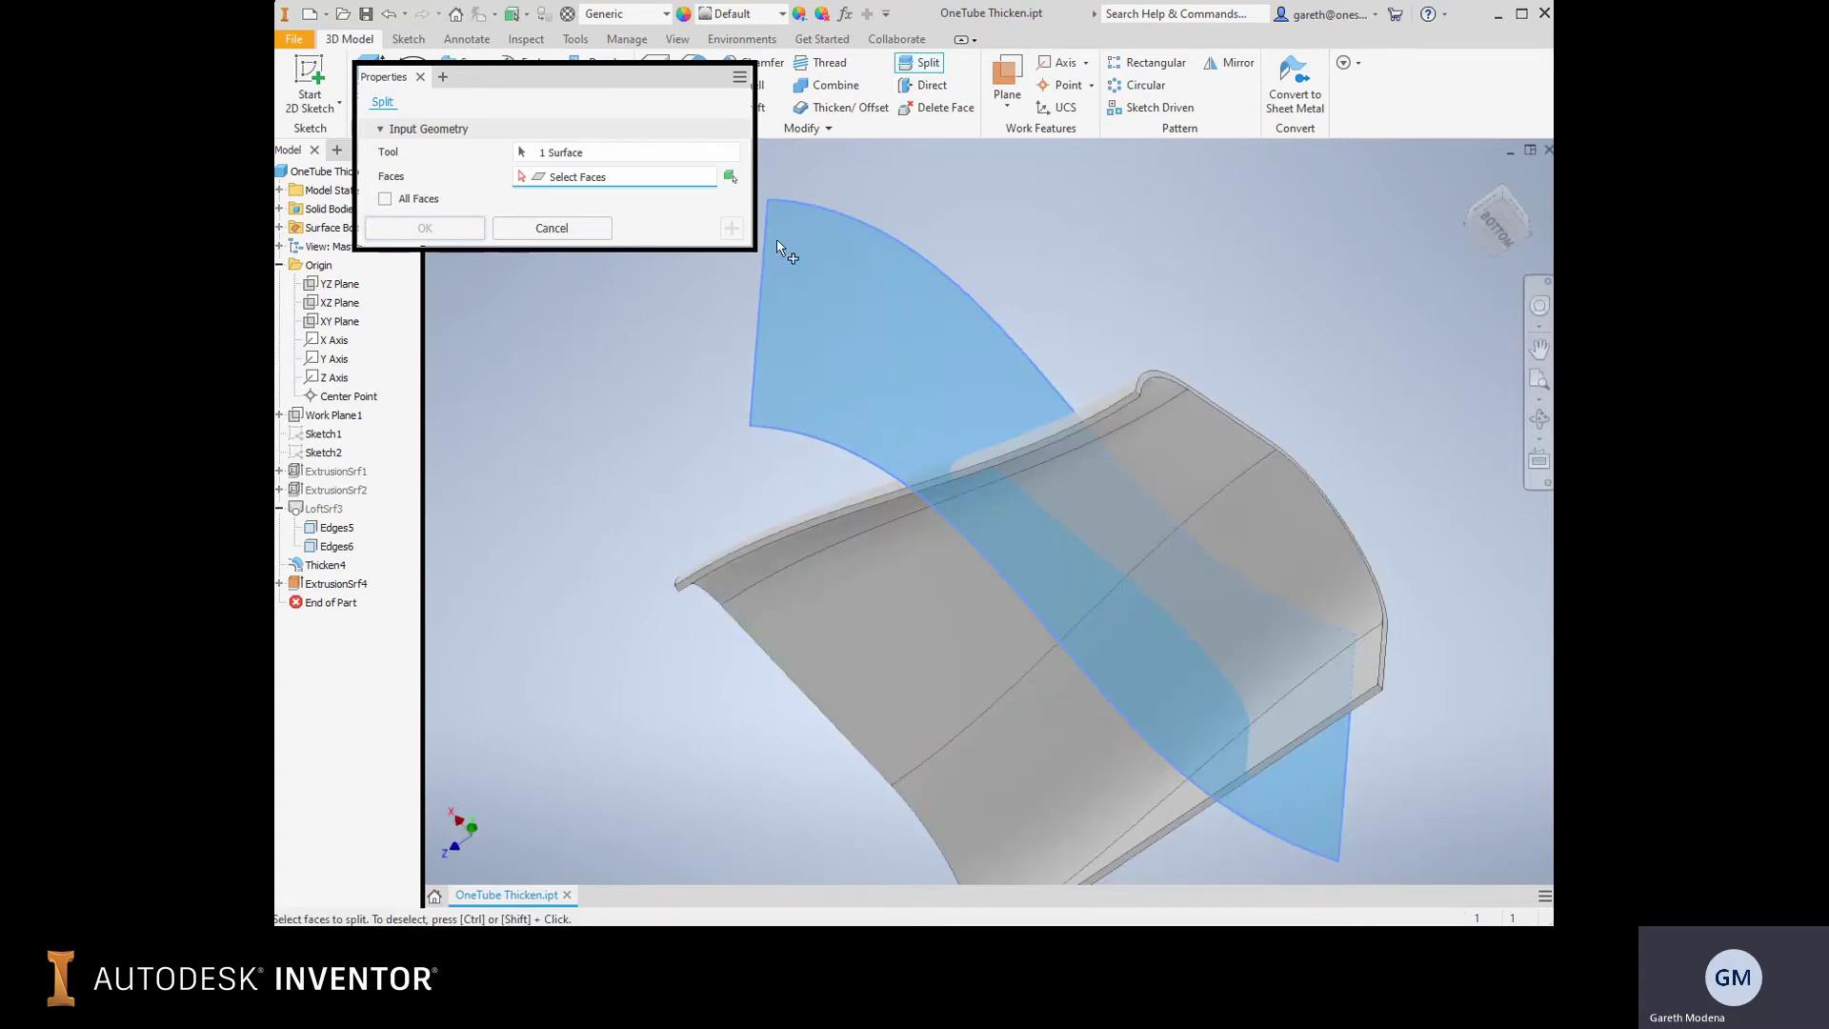
left_click(731, 175)
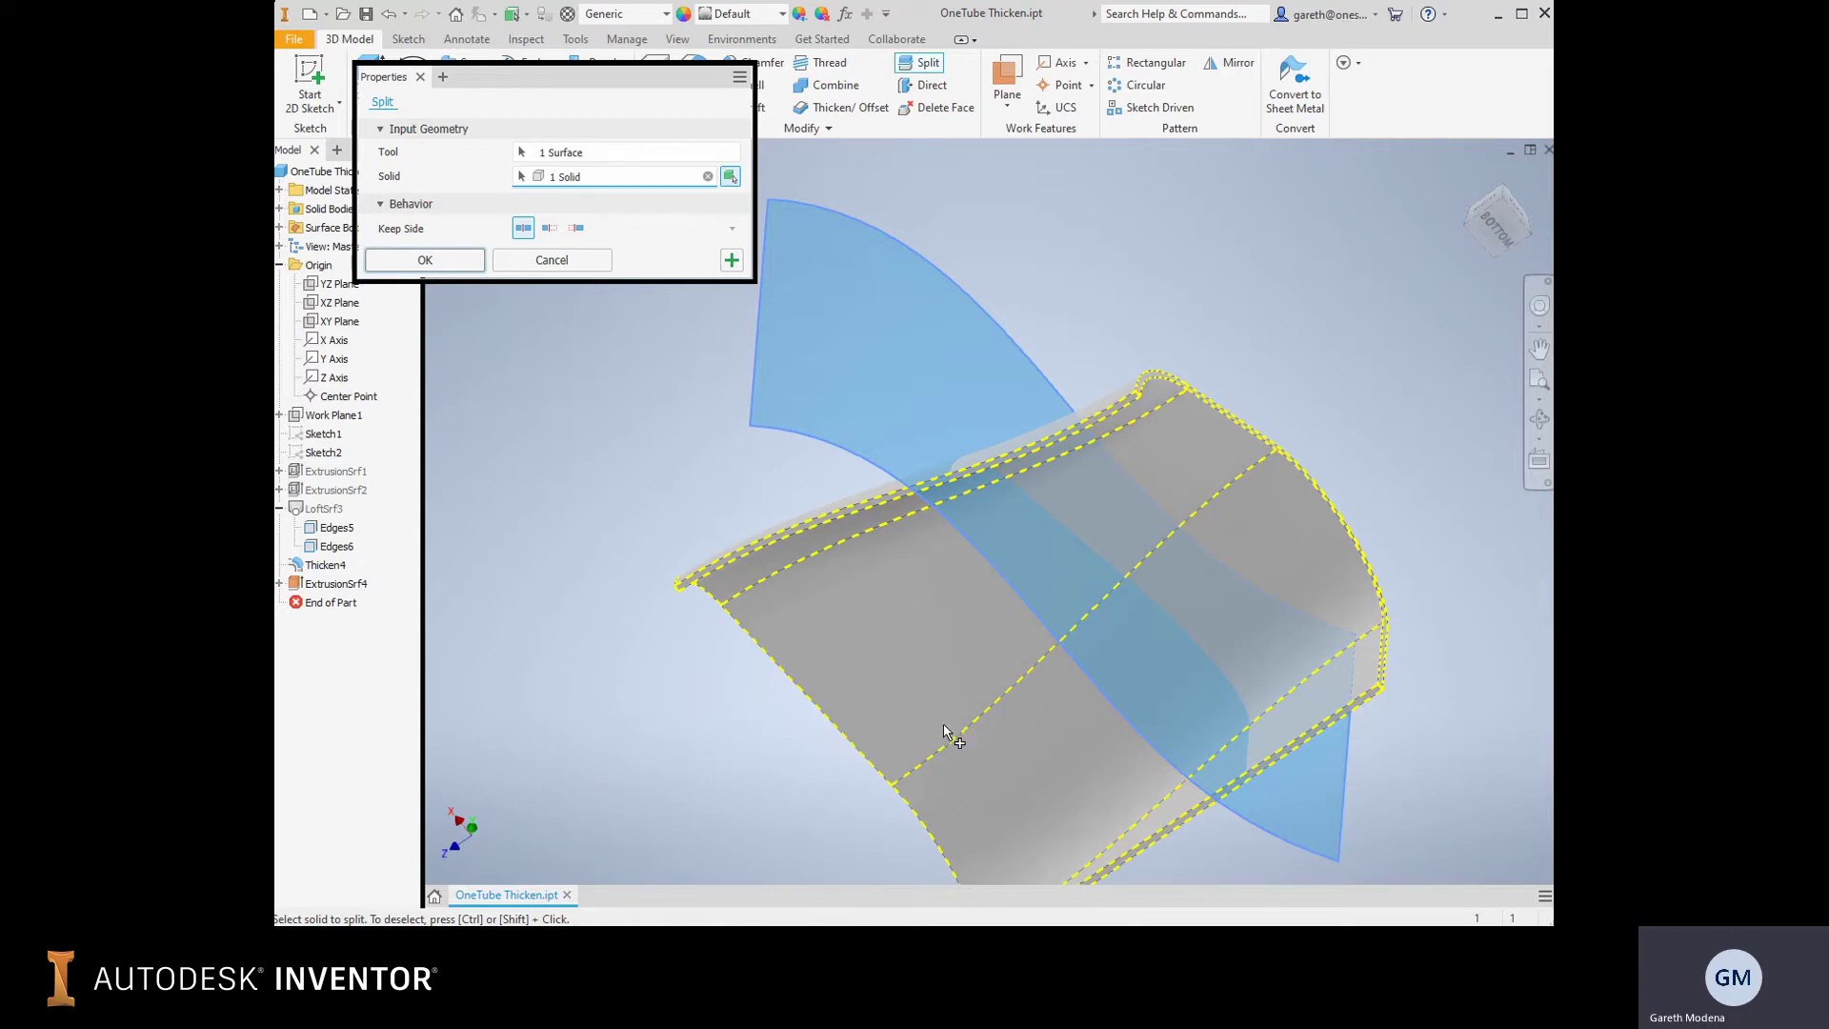
key("F6")
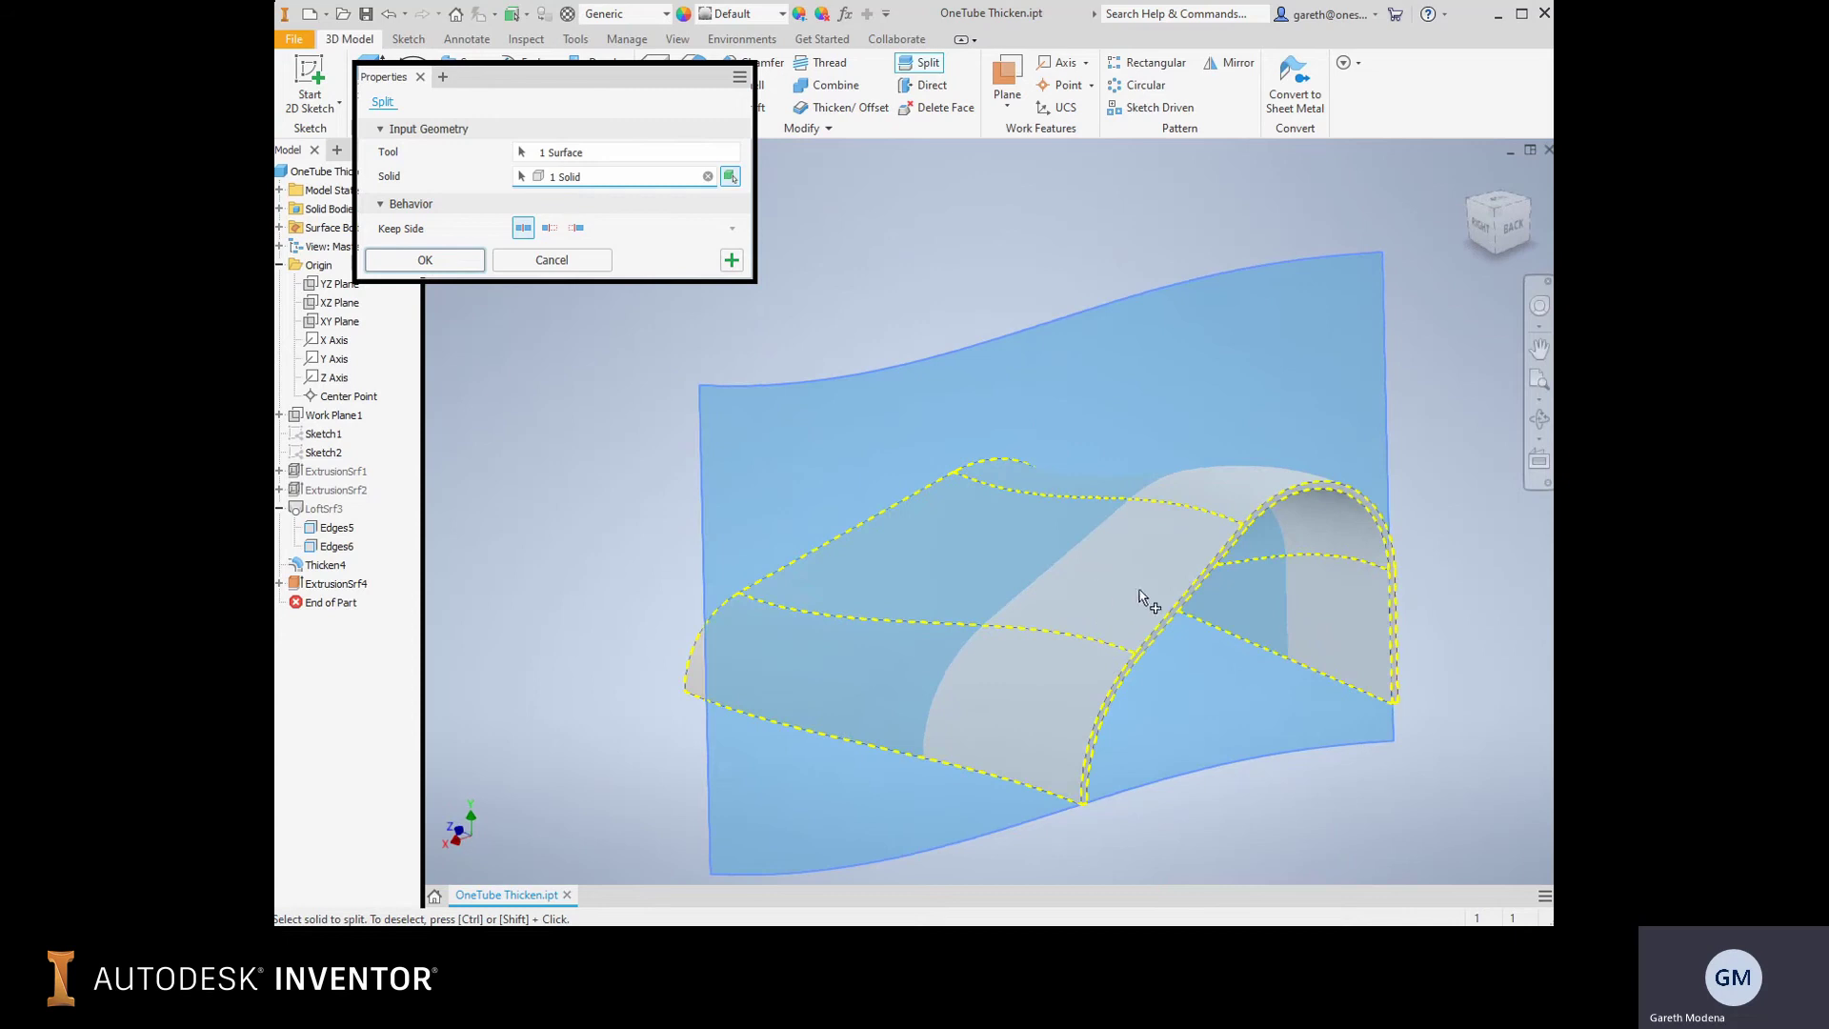
middle_click_drag(939, 269, 892, 197)
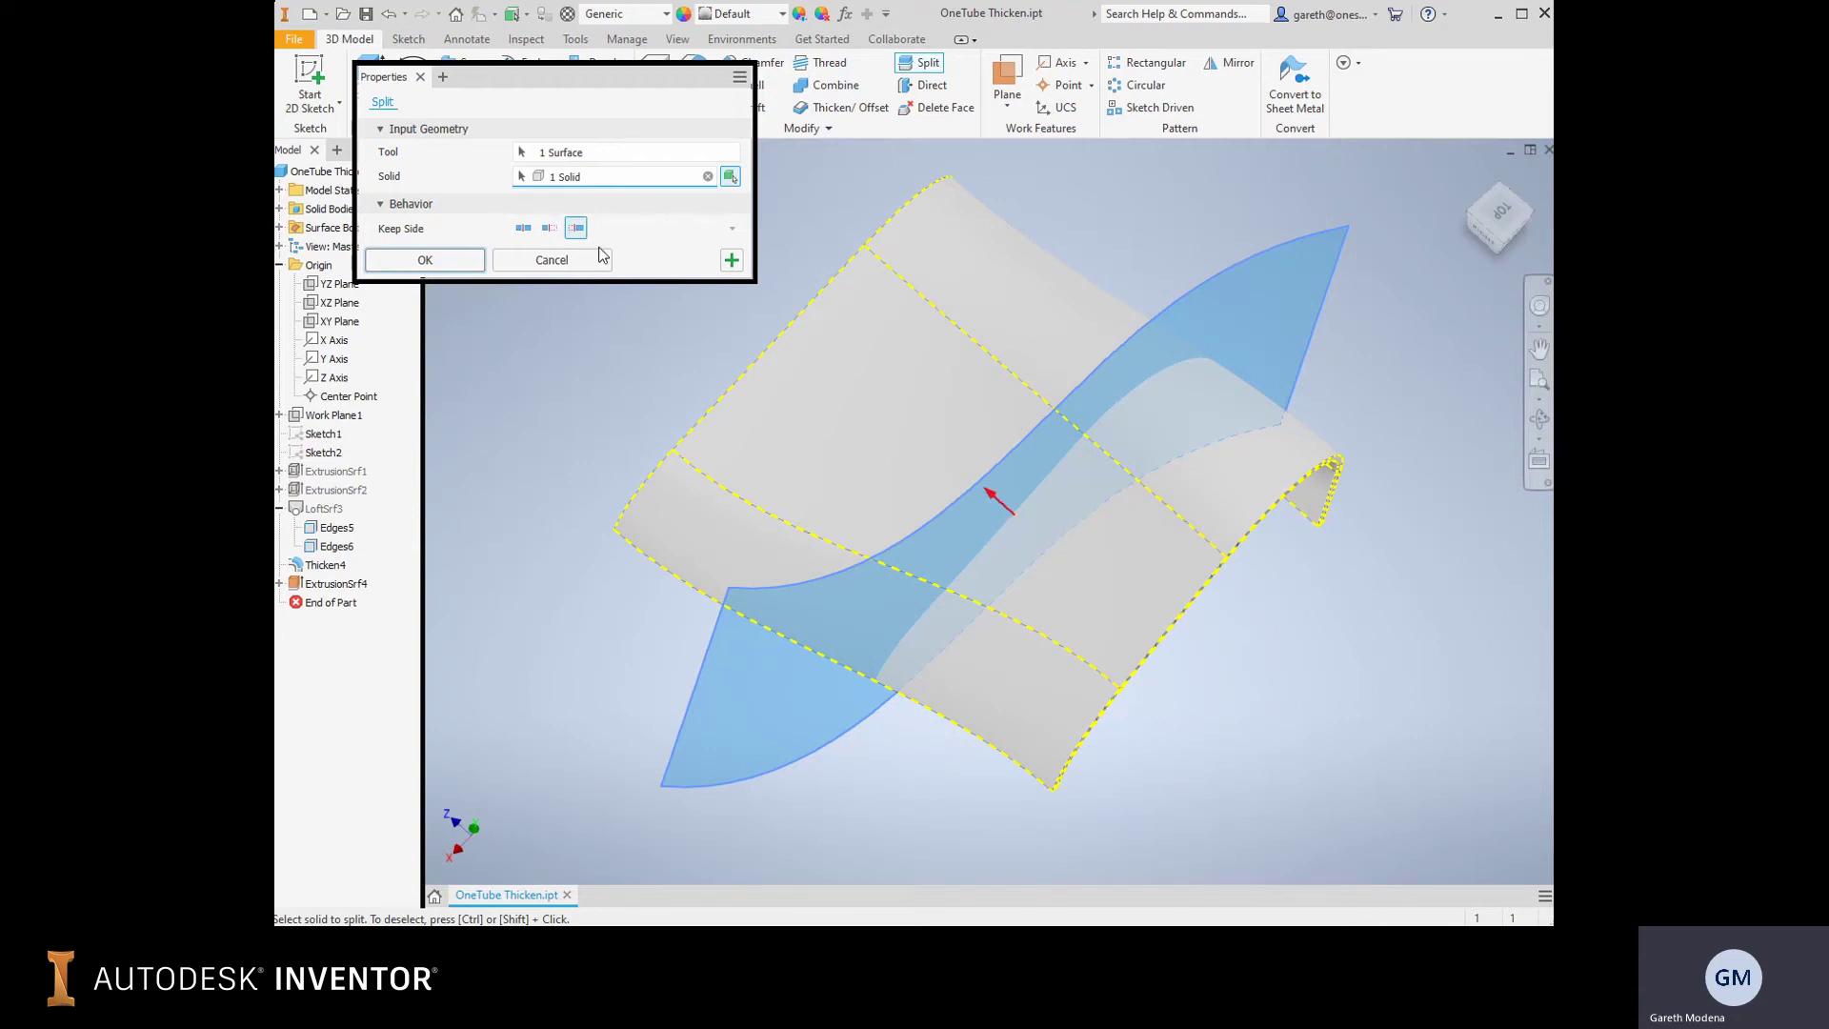
left_click(396, 265)
middle_click_drag(734, 502, 862, 610, "shift")
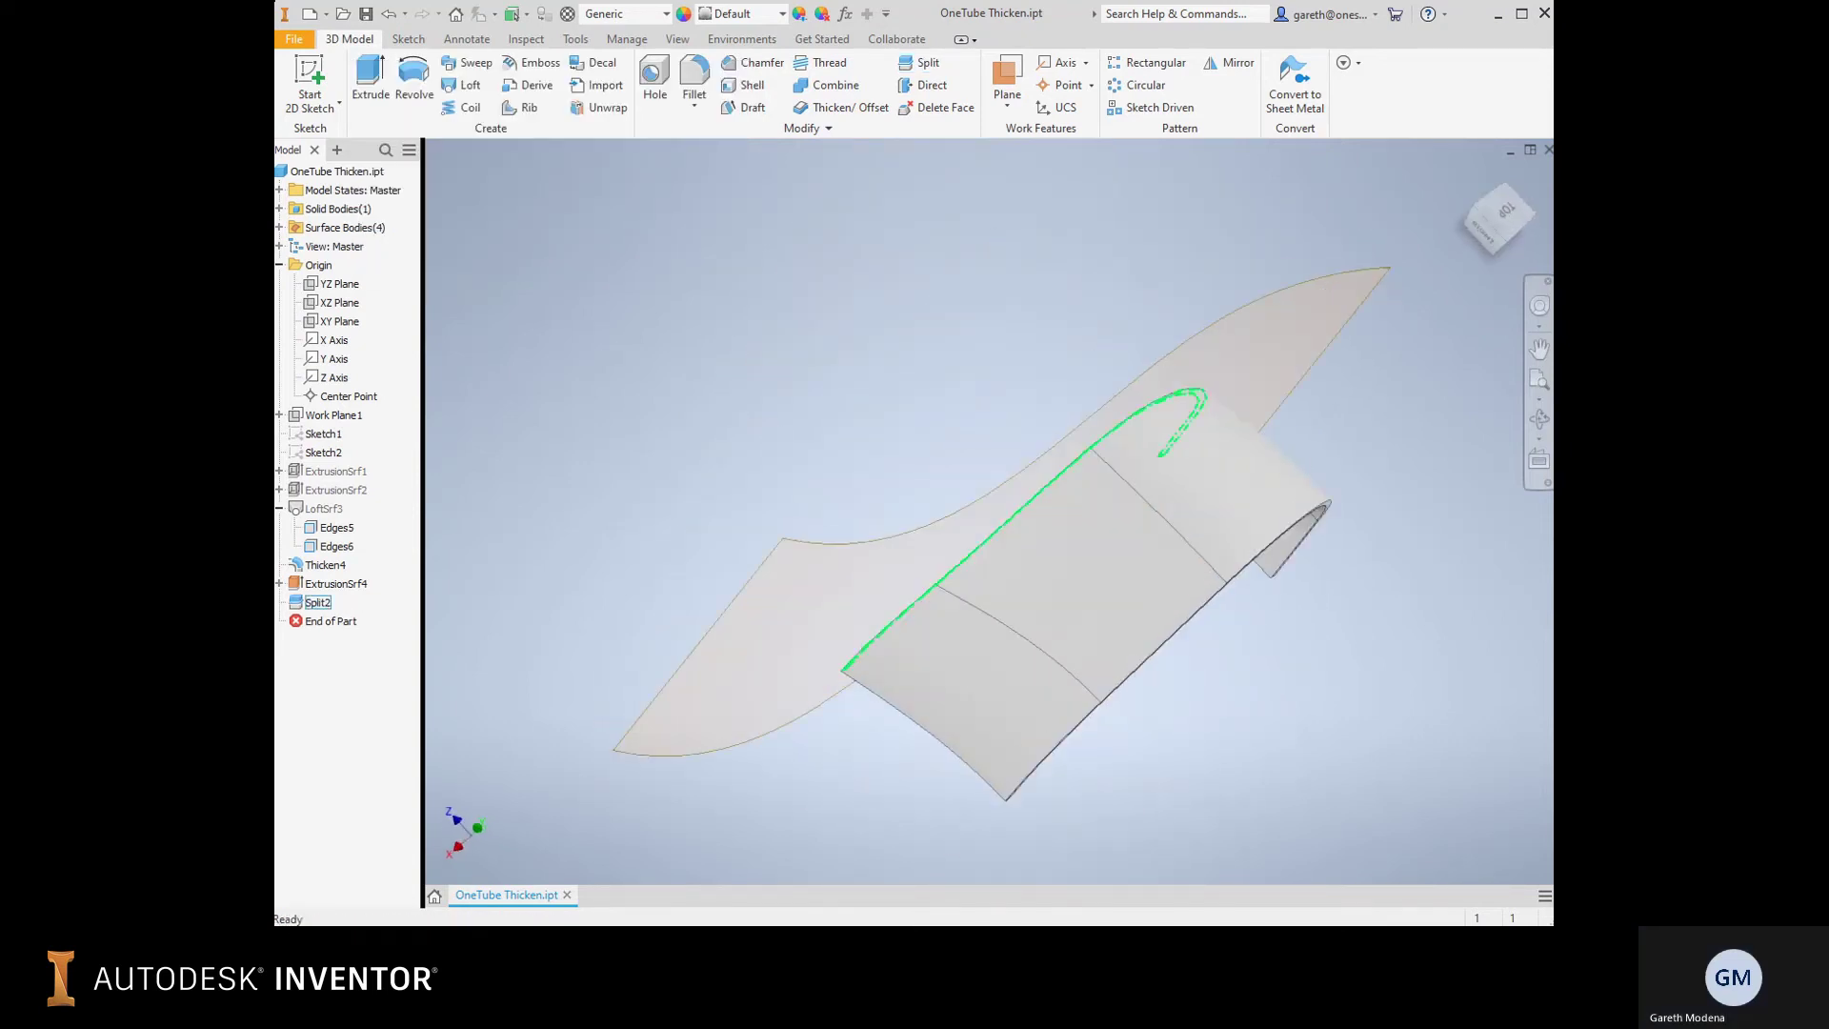
Edit the split feature so that it keeps both sides of the solid, and dismiss the save reminder.
left_click(310, 608)
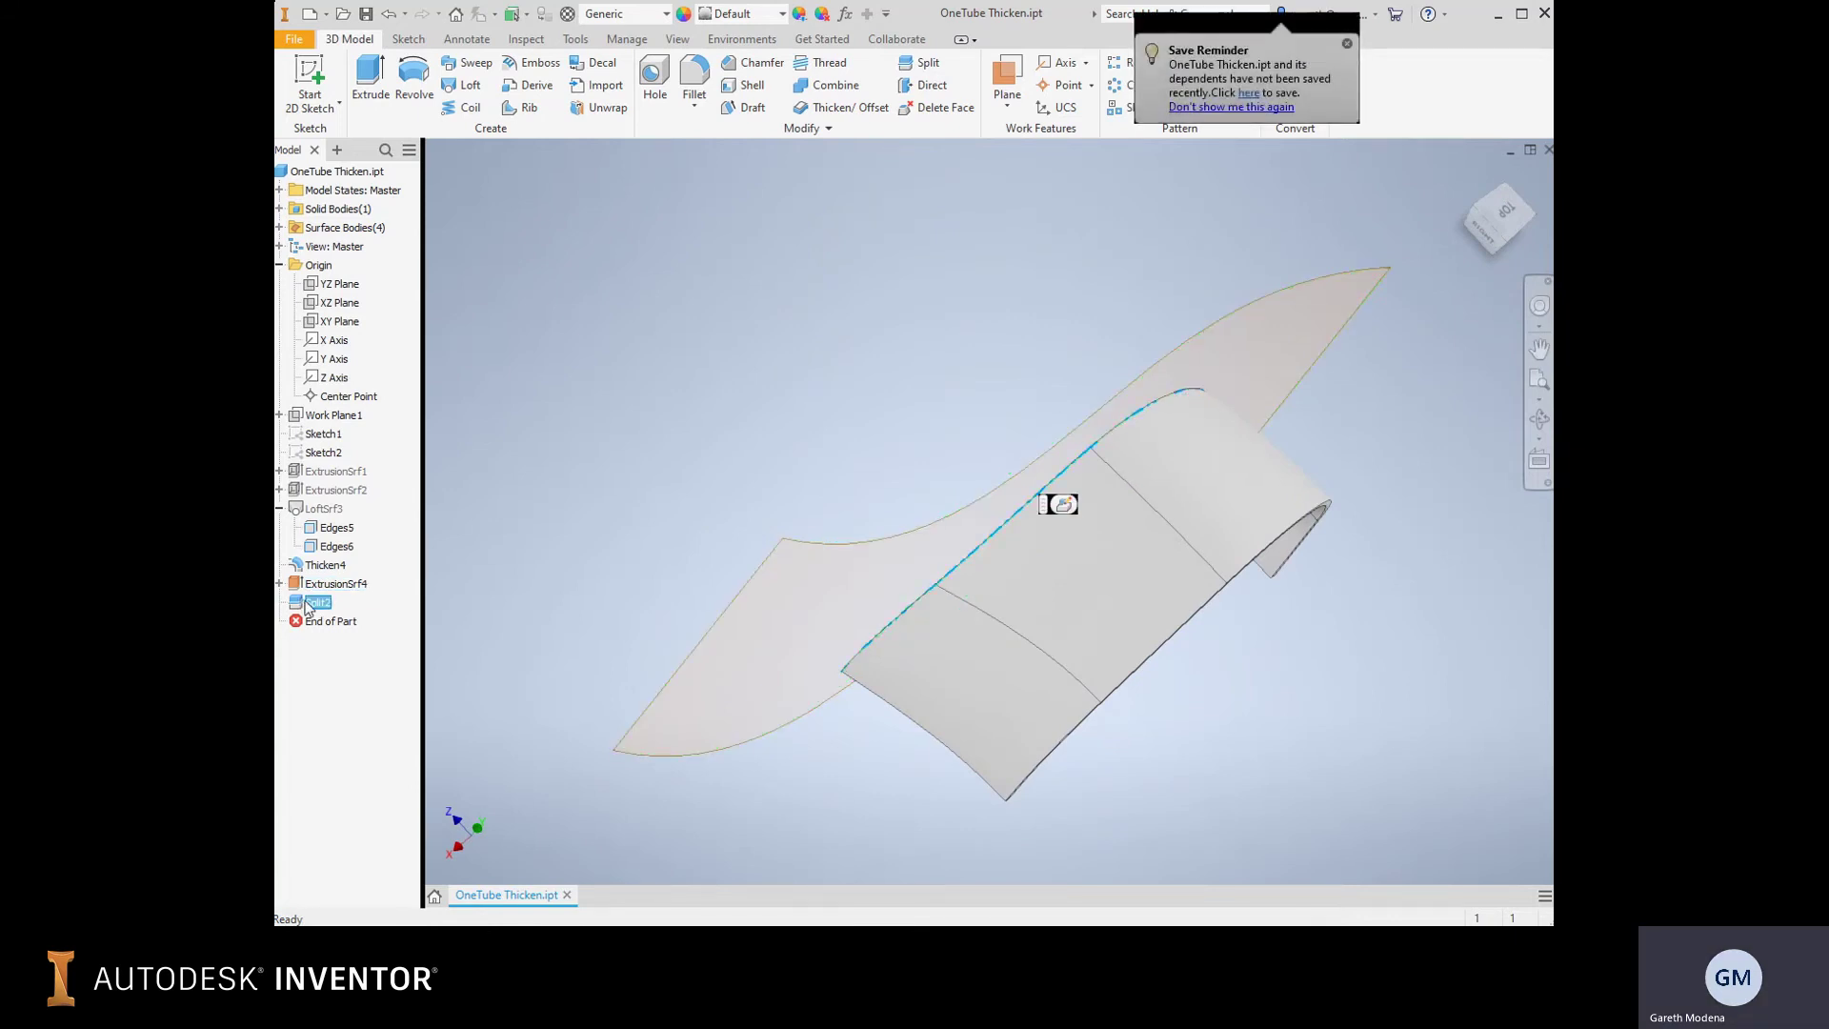
right_click(307, 603)
left_click(363, 656)
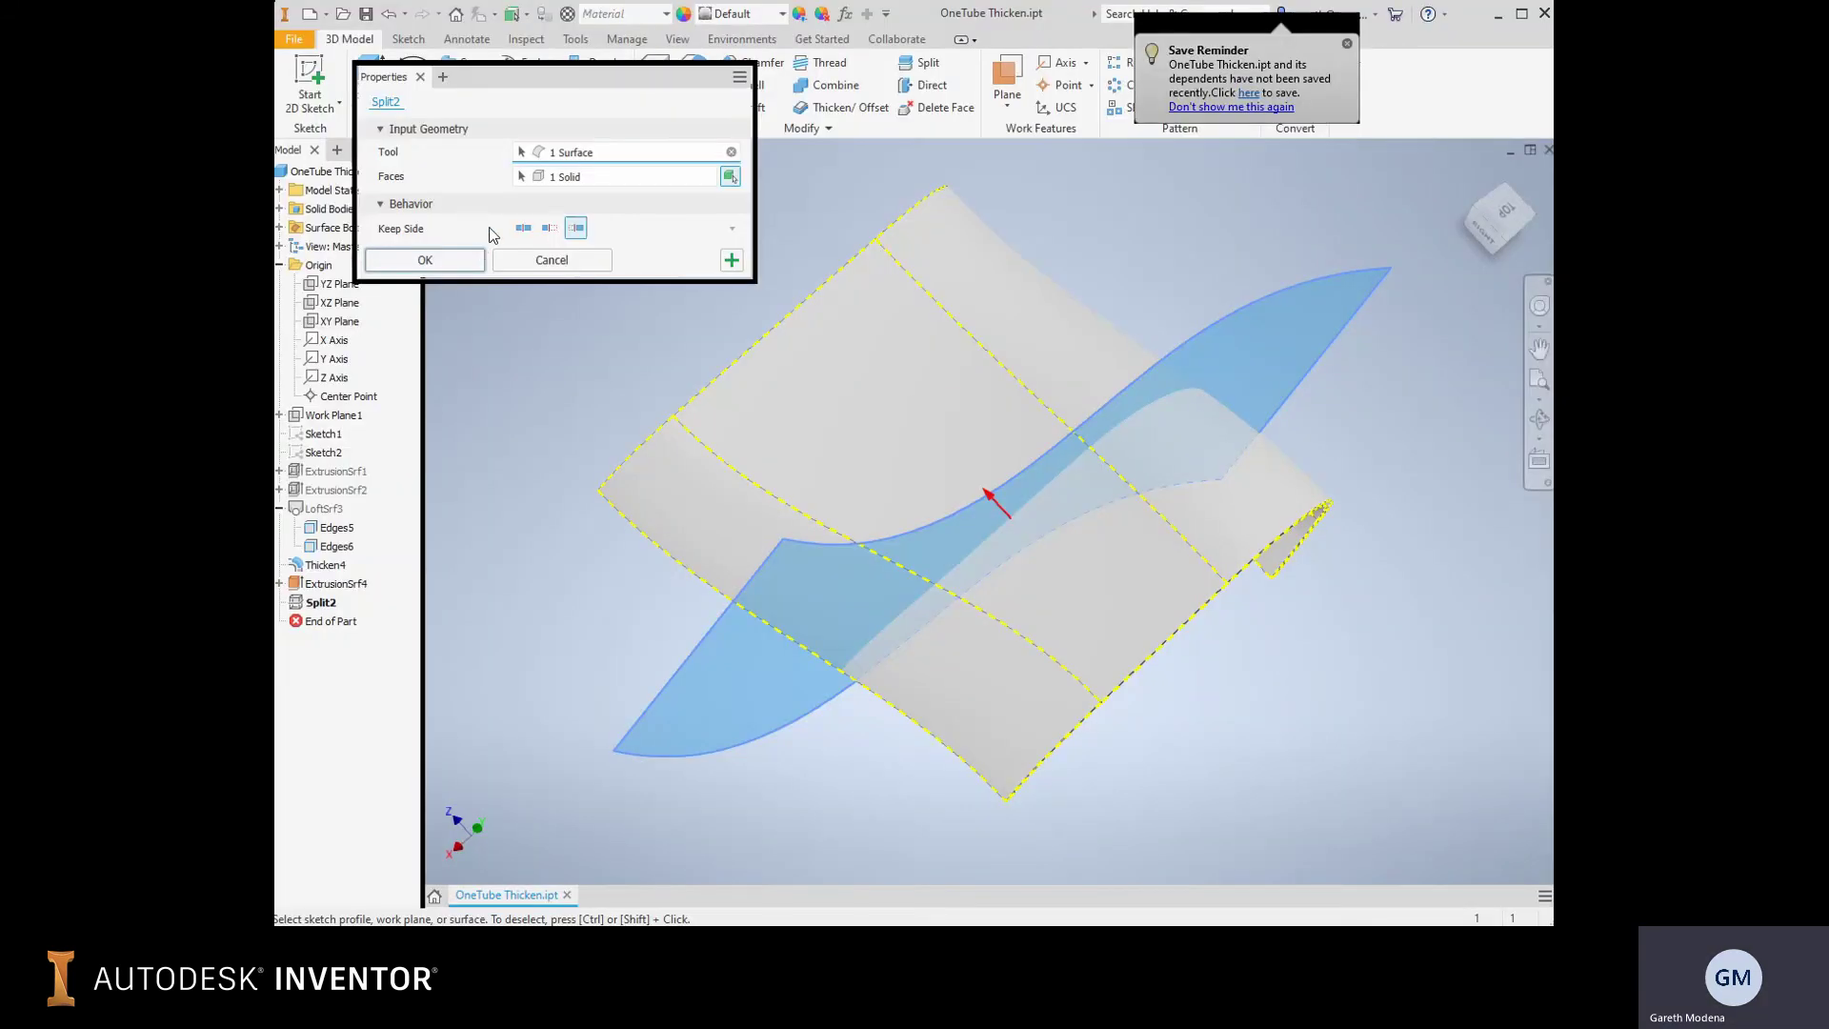
left_click(424, 267)
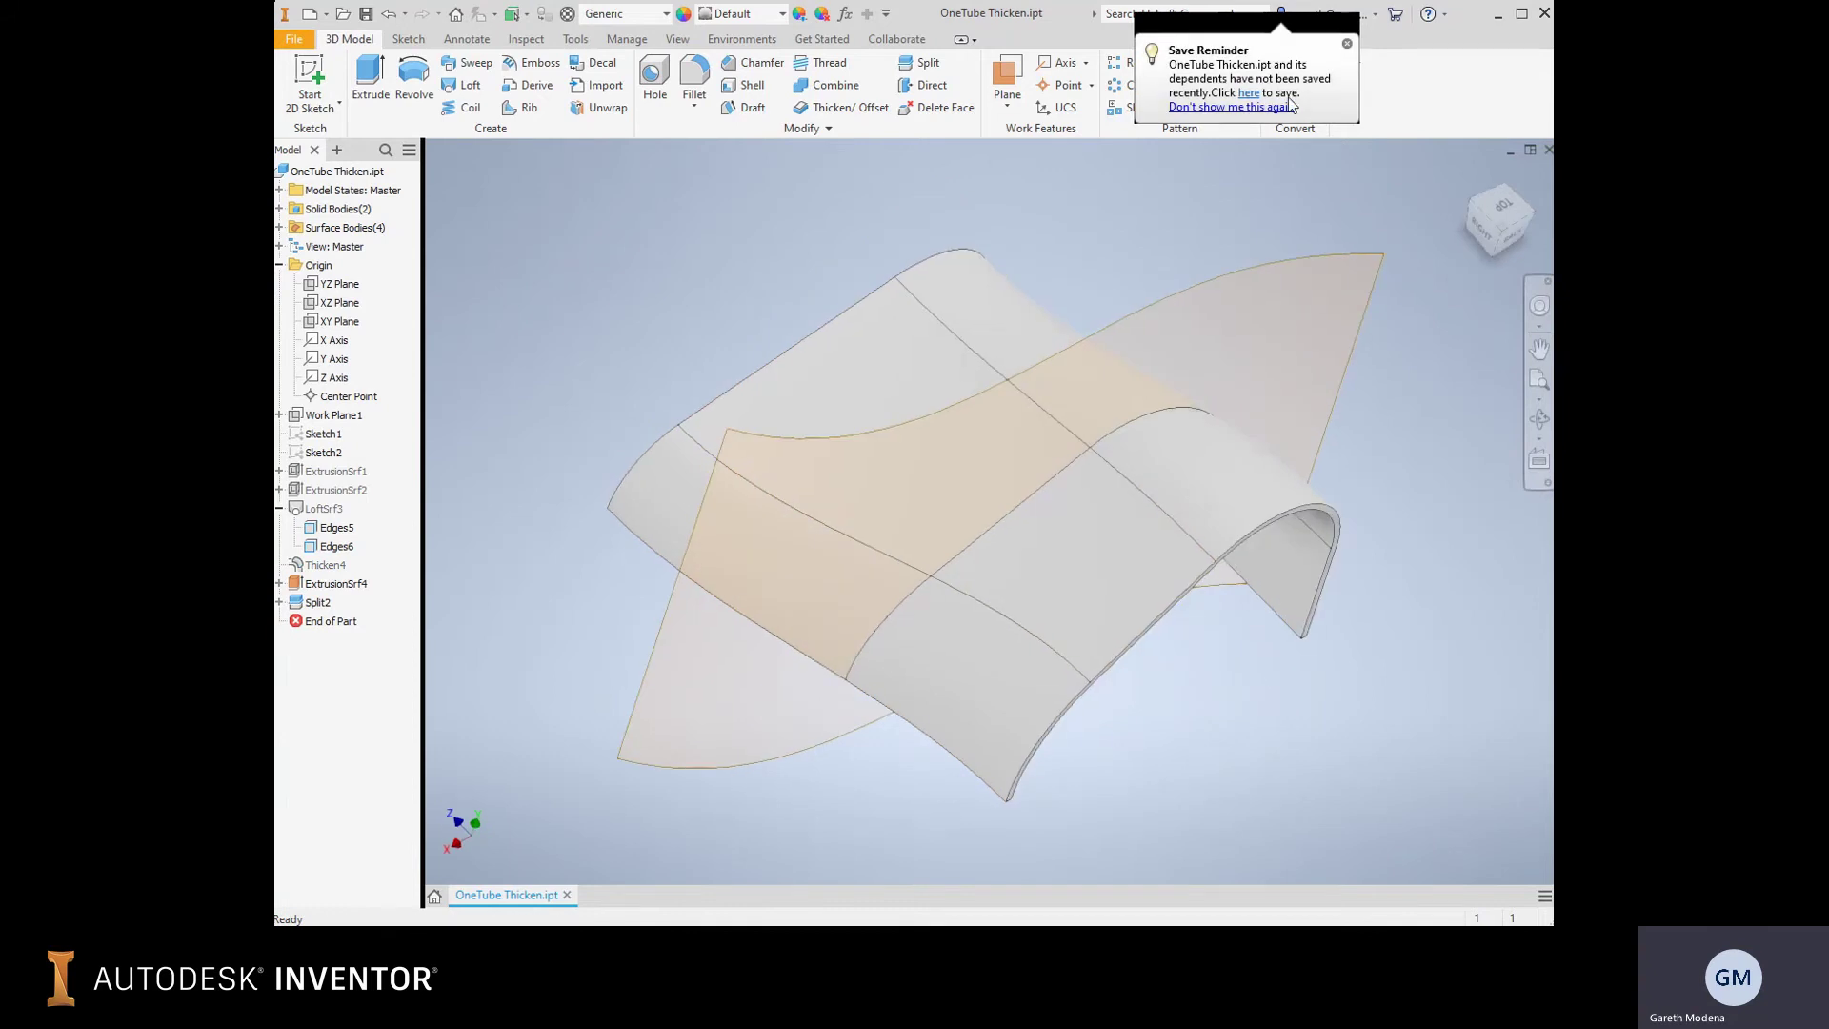
left_click(1346, 44)
Hide the solid body Solid6, the narrower portion of the split panel, leaving Solid5 displayed.
middle_click_drag(769, 289, 764, 326, "shift")
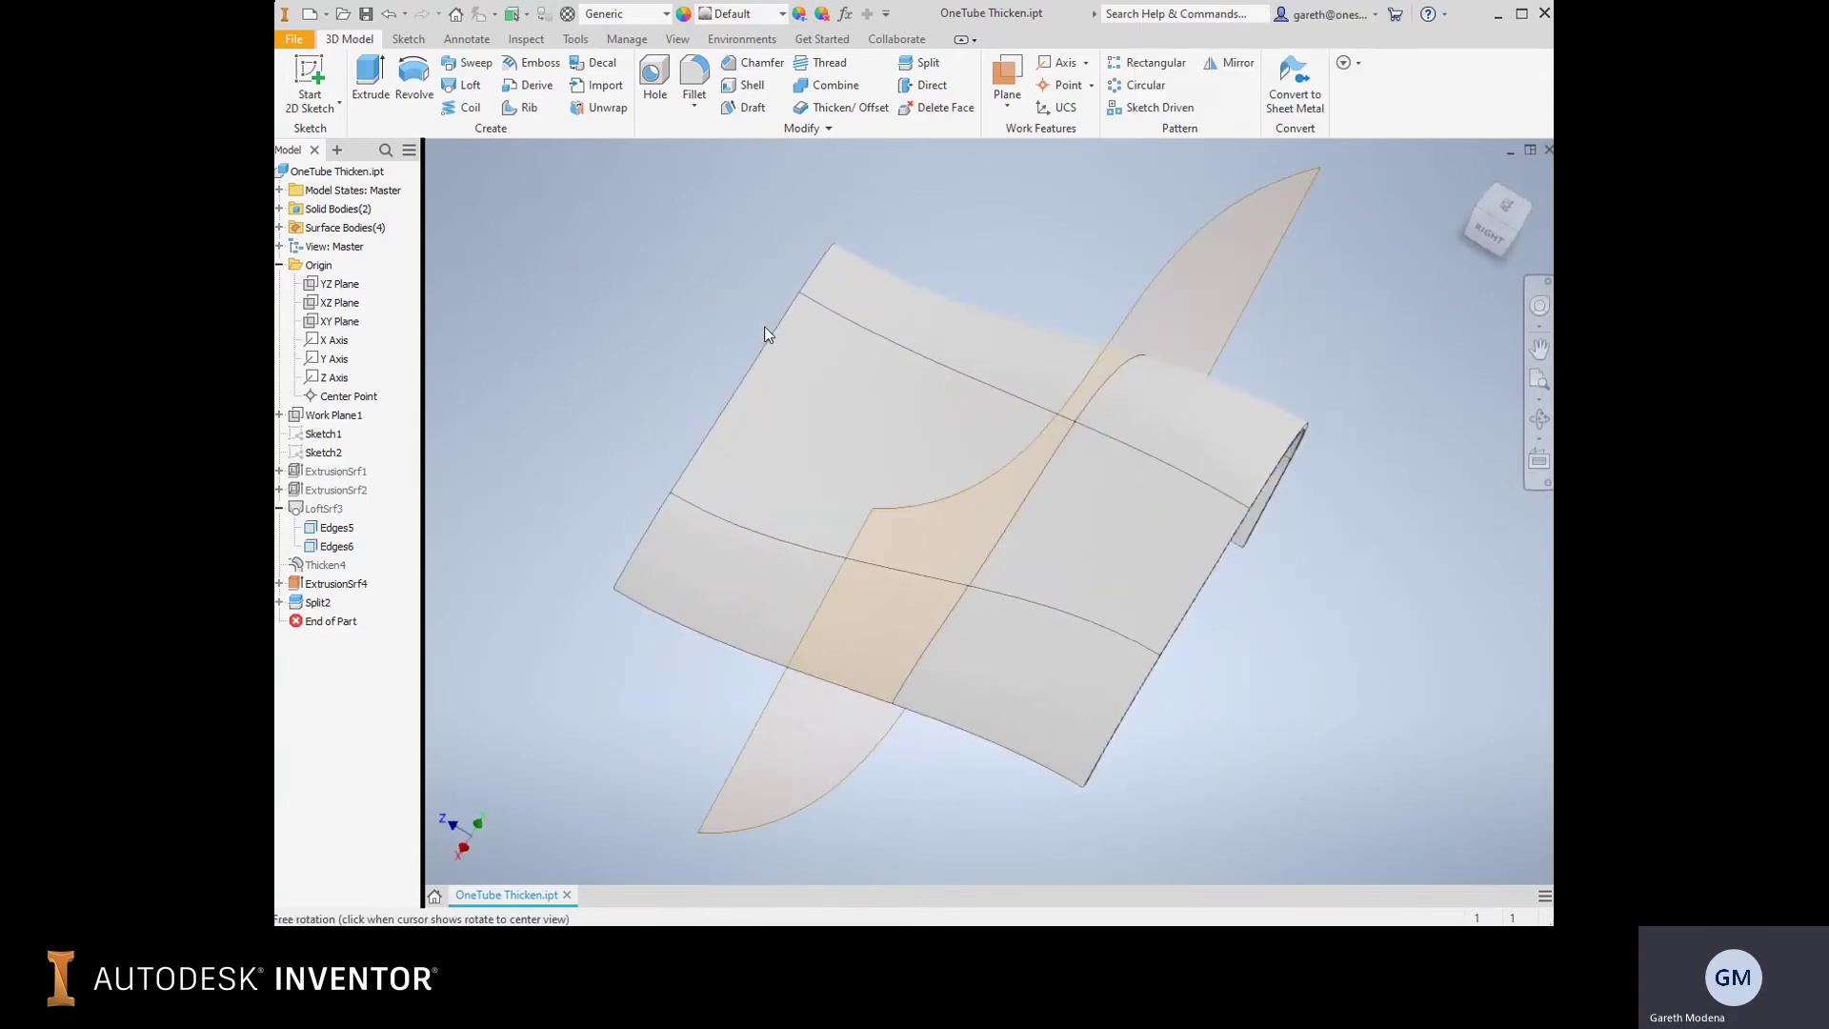
left_click(280, 208)
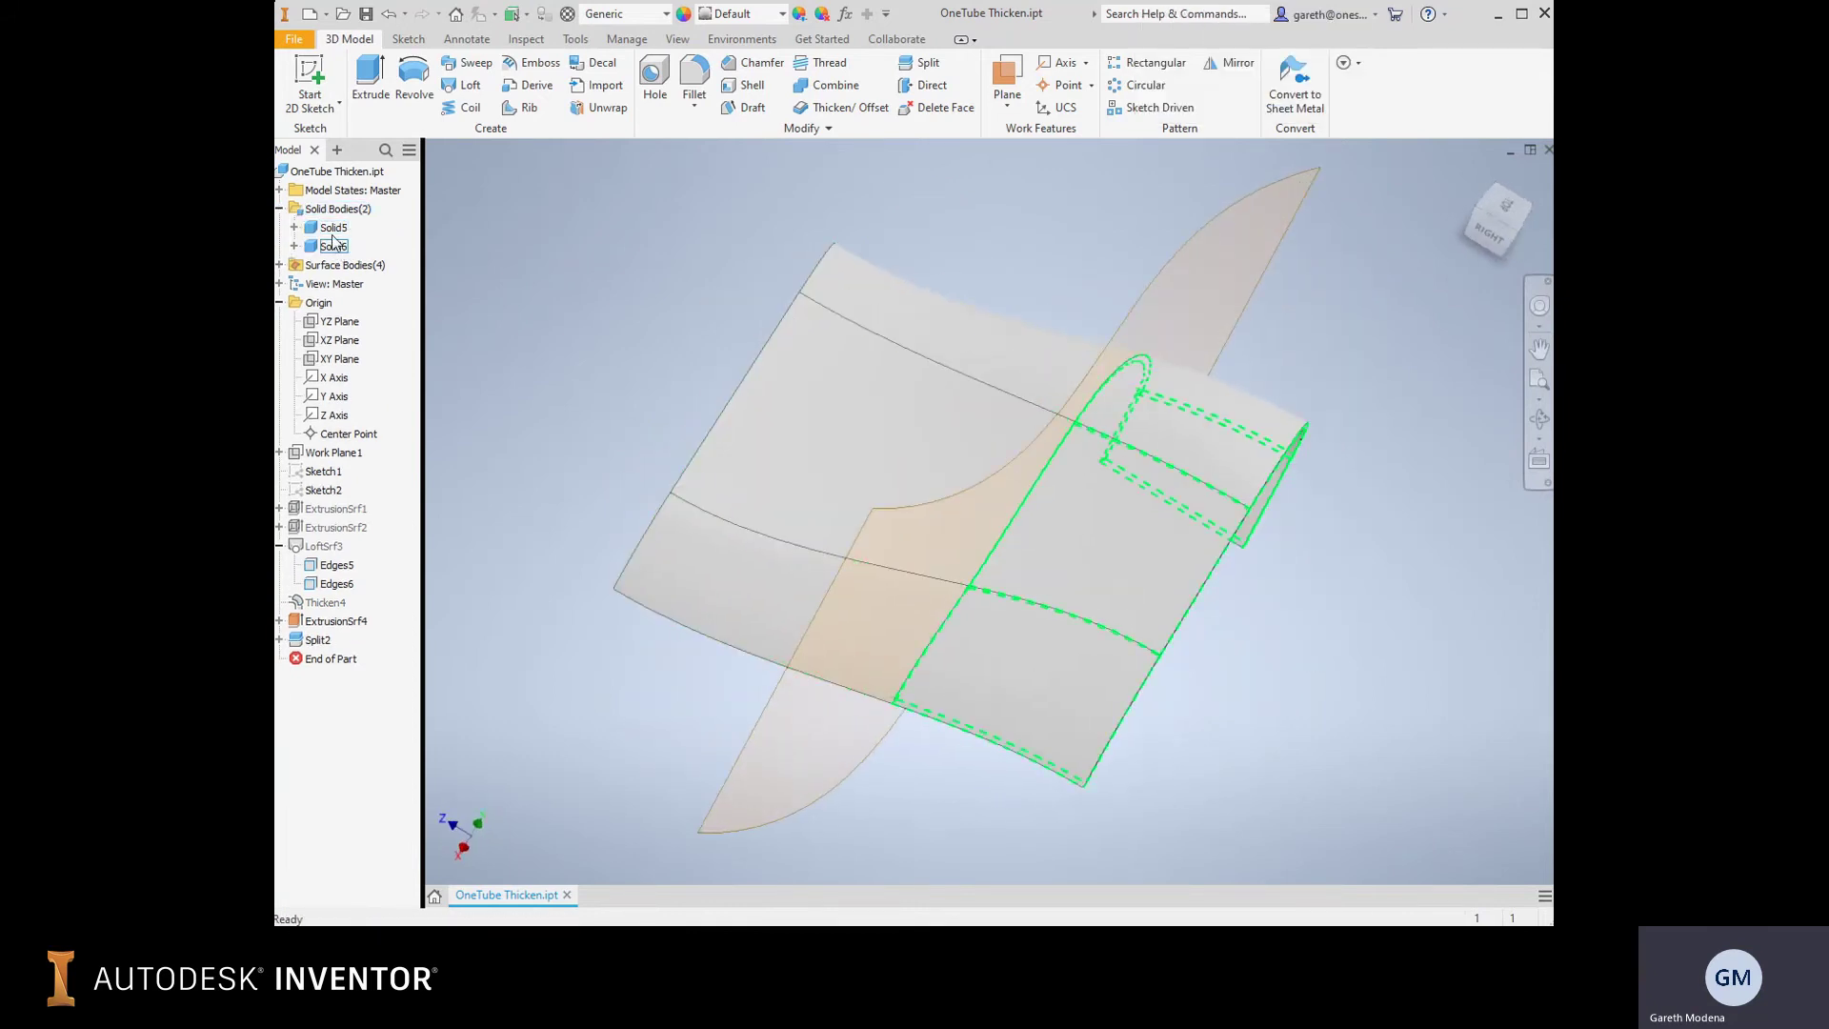
left_click(333, 246)
left_click(333, 228)
left_click(322, 250, "ctrl")
right_click(322, 246)
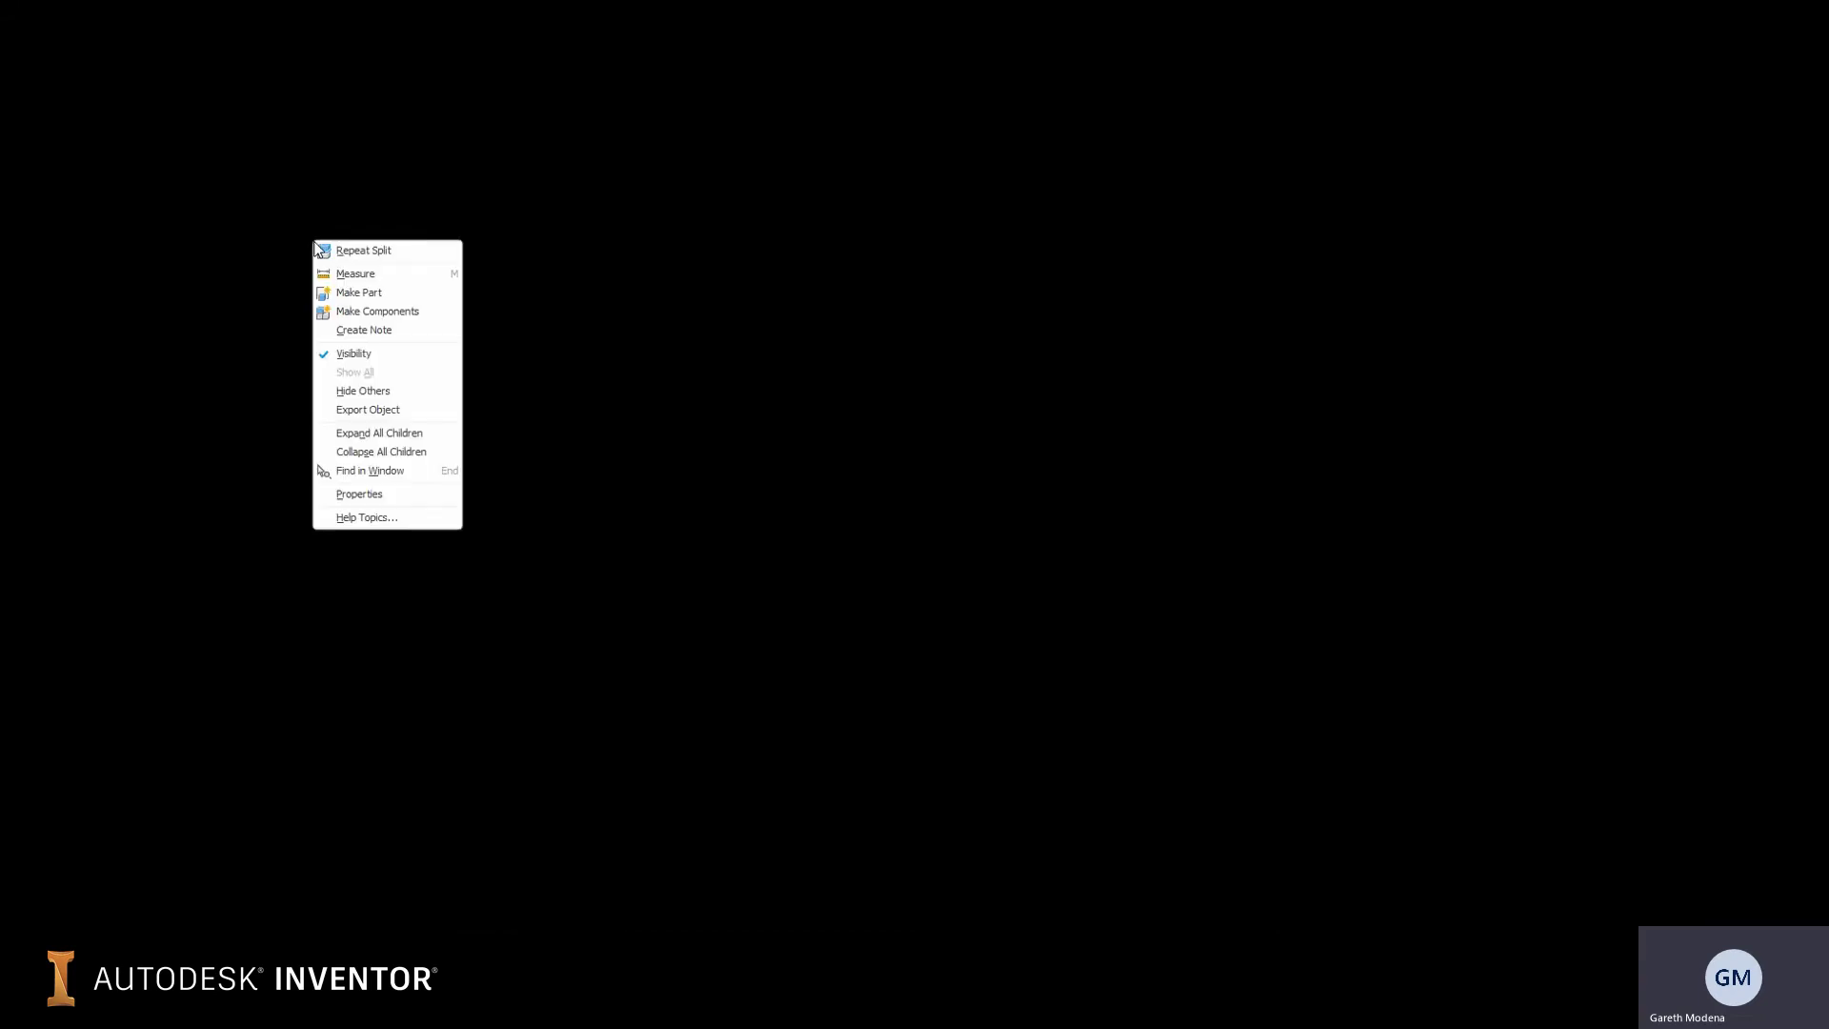
left_click(371, 362)
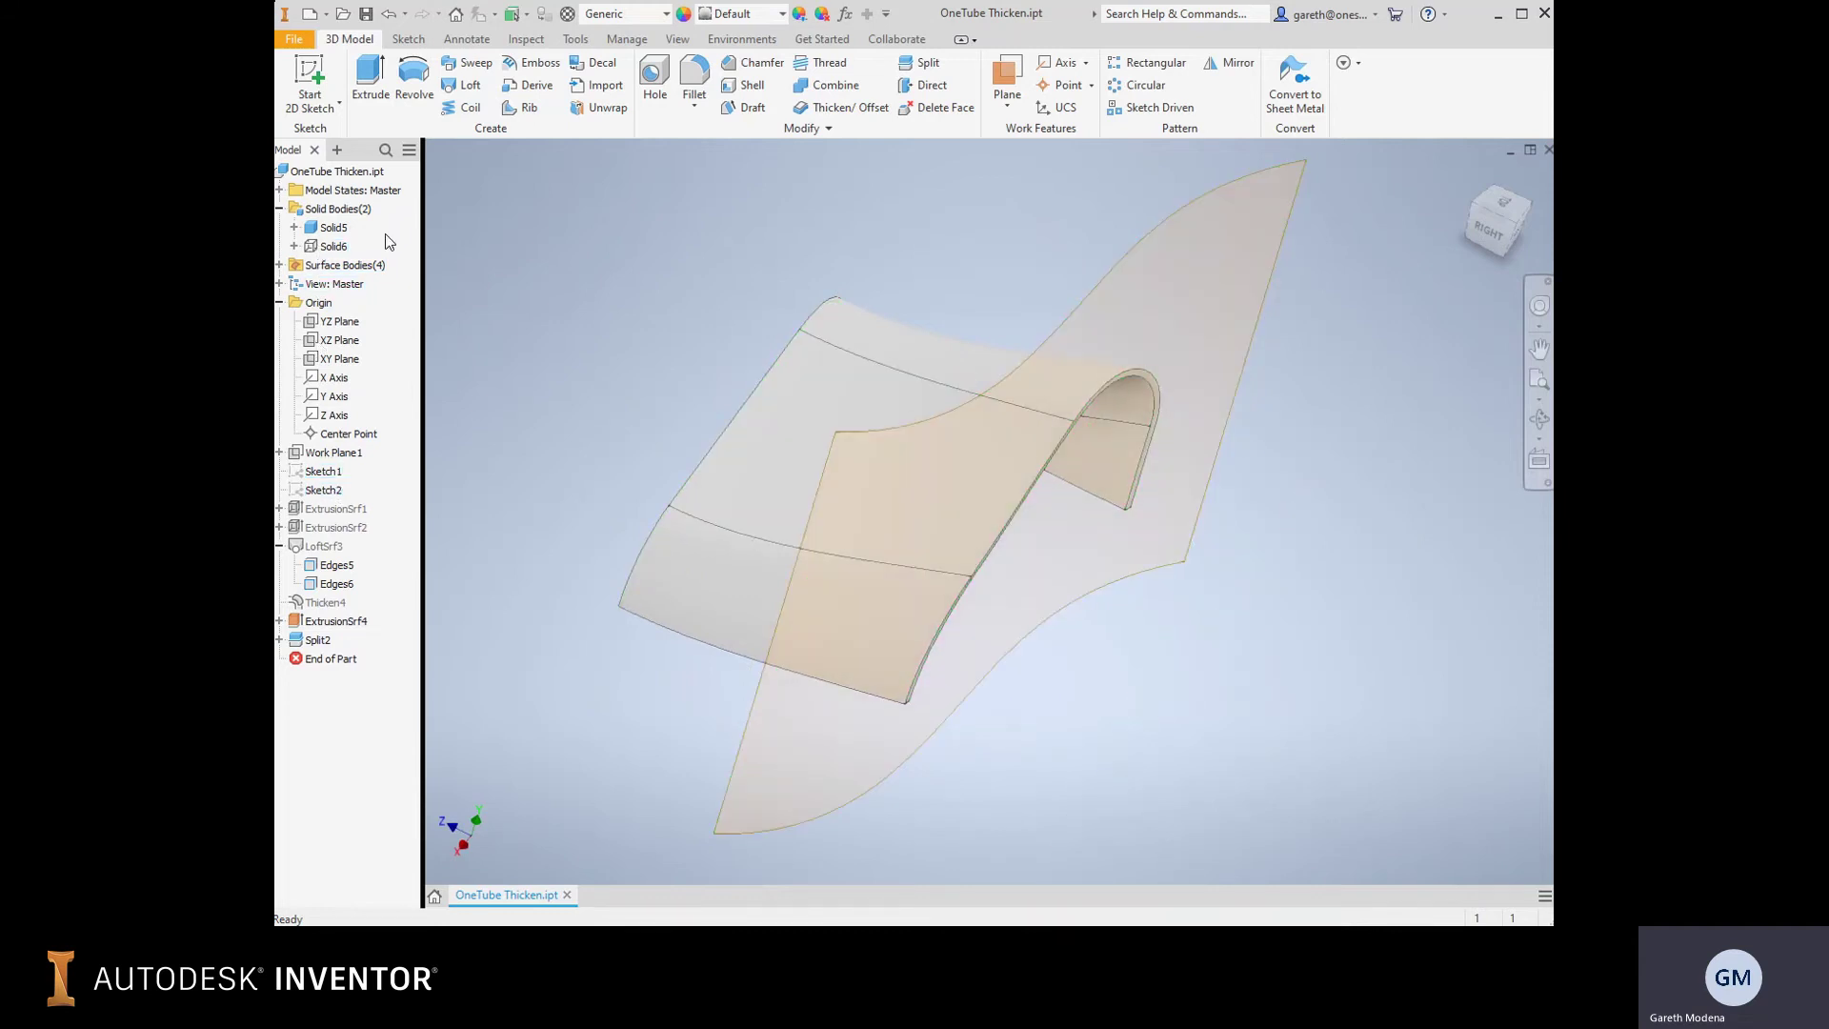
Make the hidden solid body Solid6 visible again so both portions of the split panel are displayed.
left_click(295, 247)
right_click(348, 265)
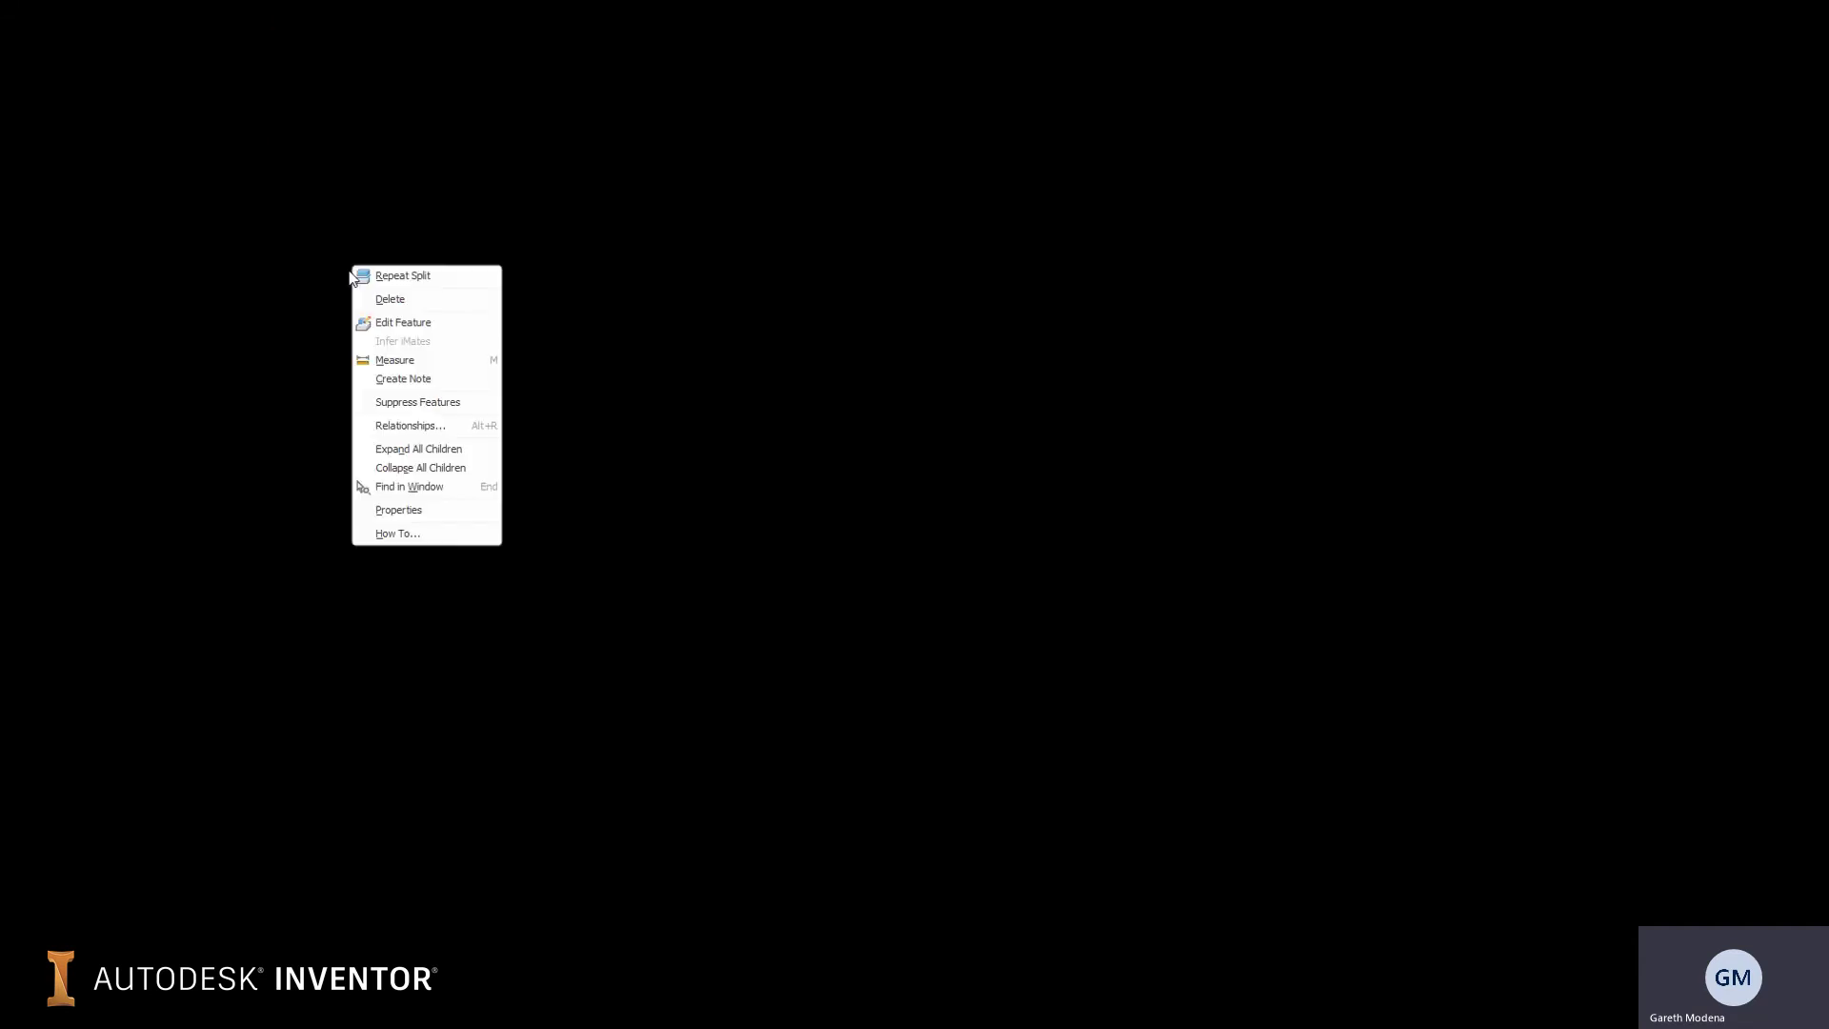
left_click(318, 254)
right_click(322, 241)
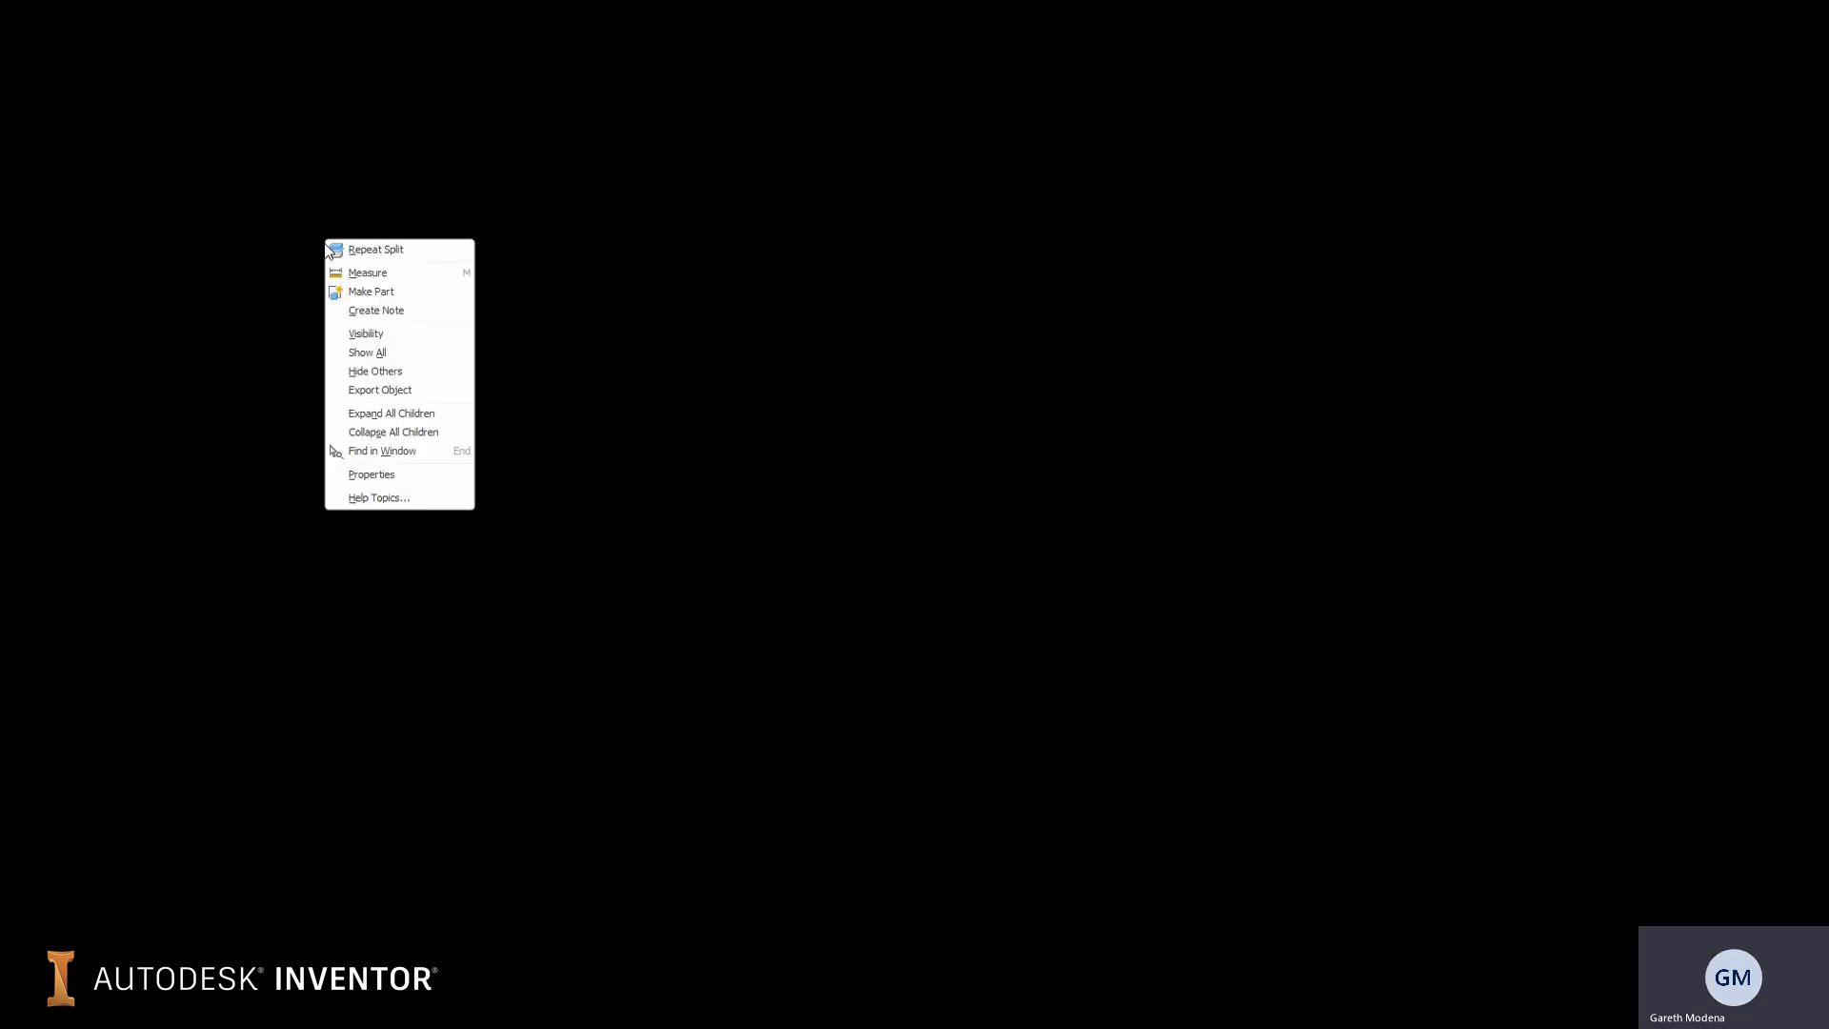
left_click(384, 335)
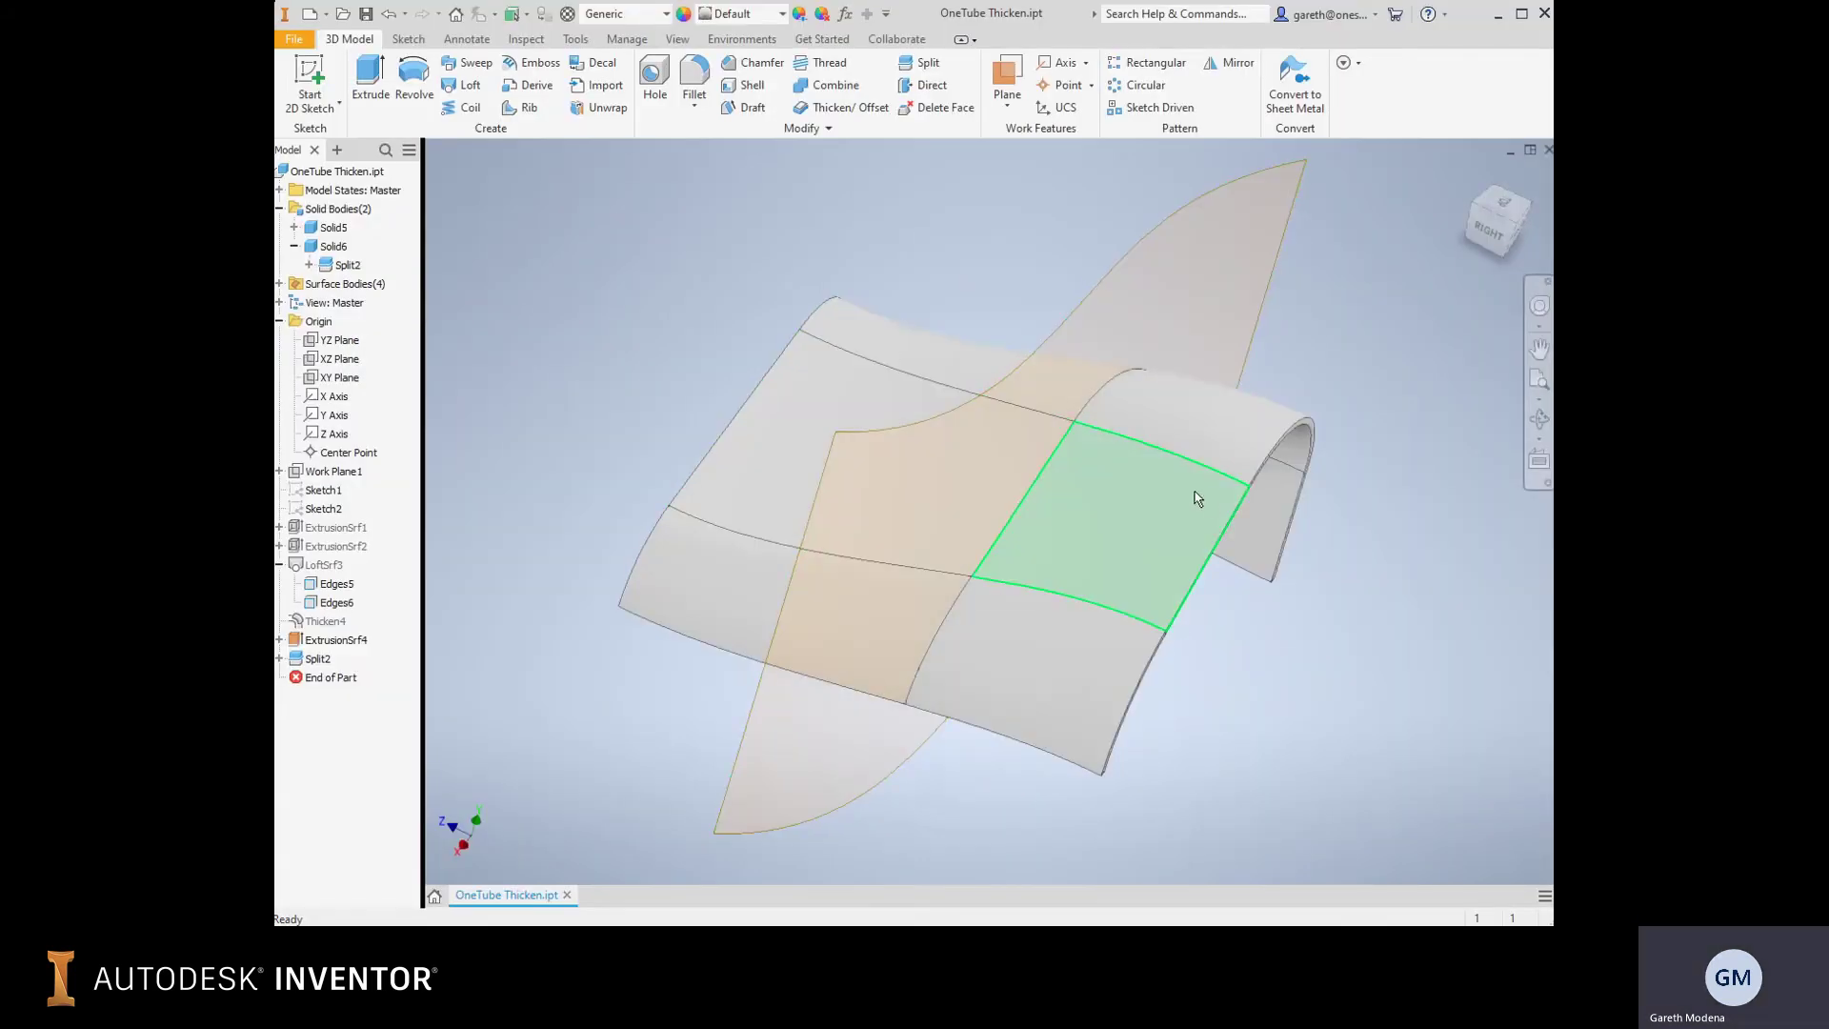
Create a sketch on the XZ Plane and draw an ellipse over the wider portion of the panel, near its arched edge.
middle_click_drag(1196, 495, 1229, 381, "shift")
left_click(1517, 210)
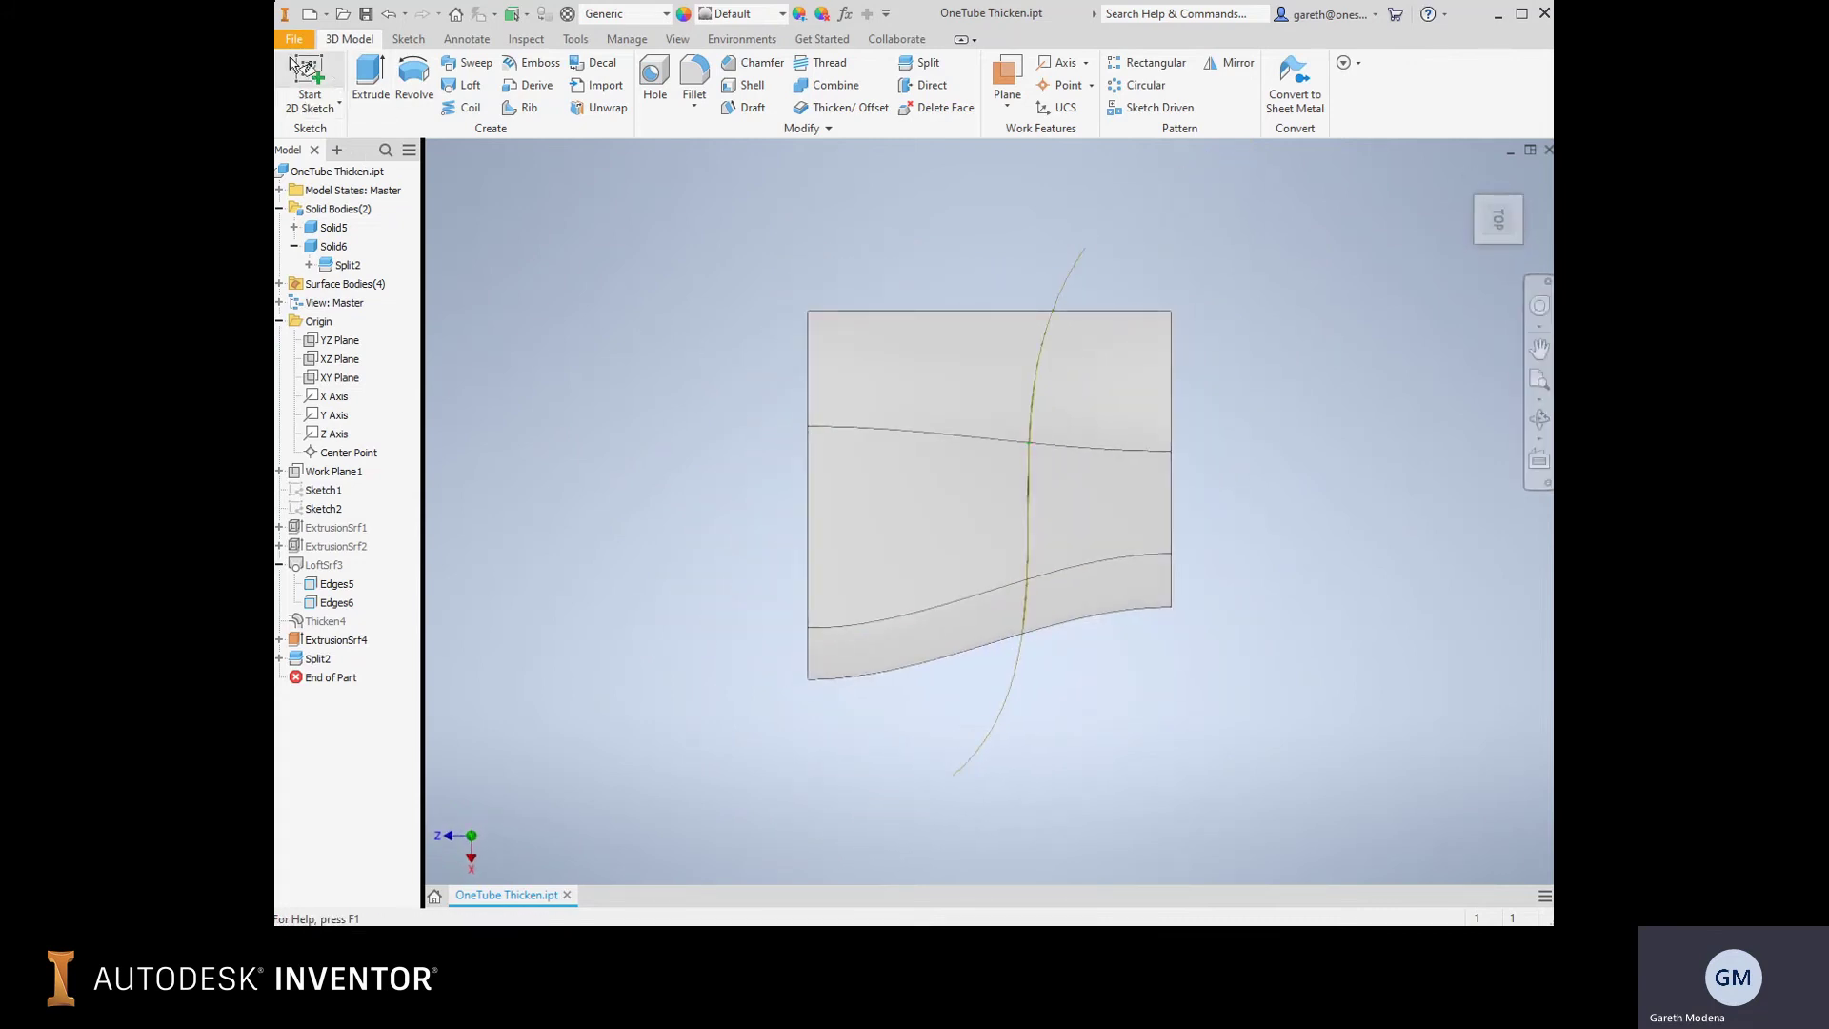
left_click(309, 79)
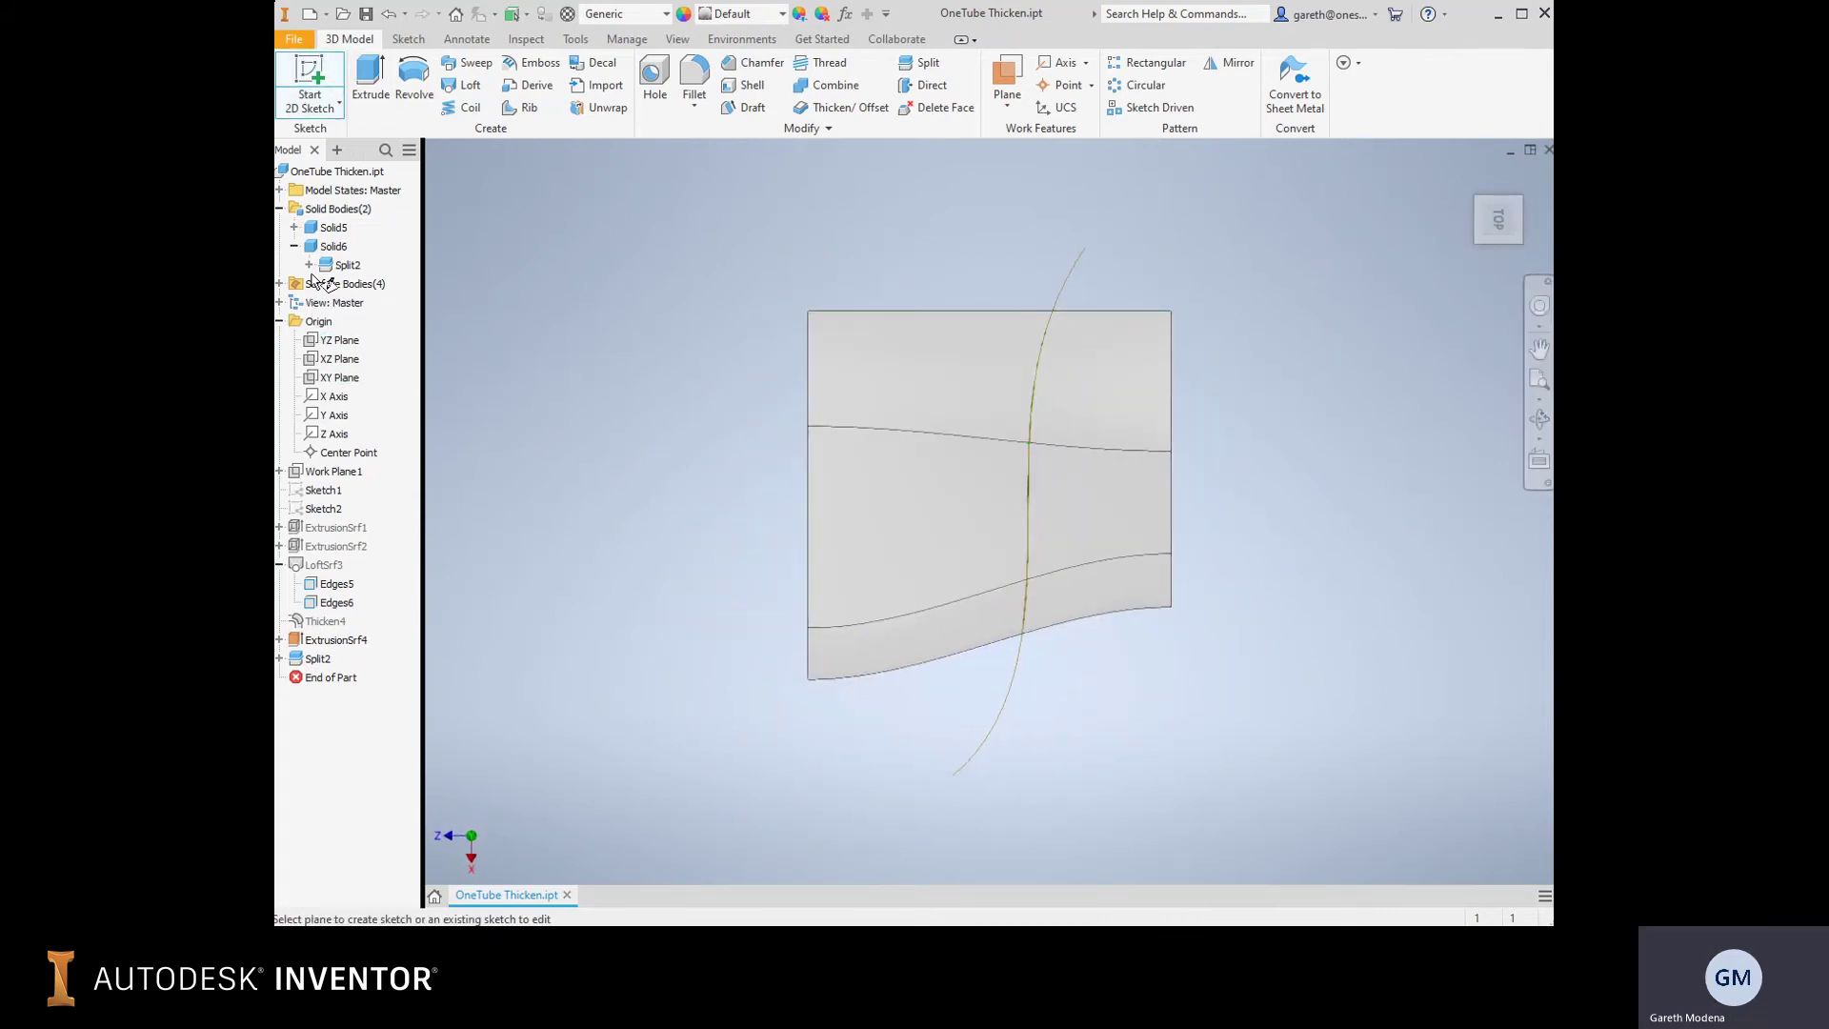
left_click(339, 358)
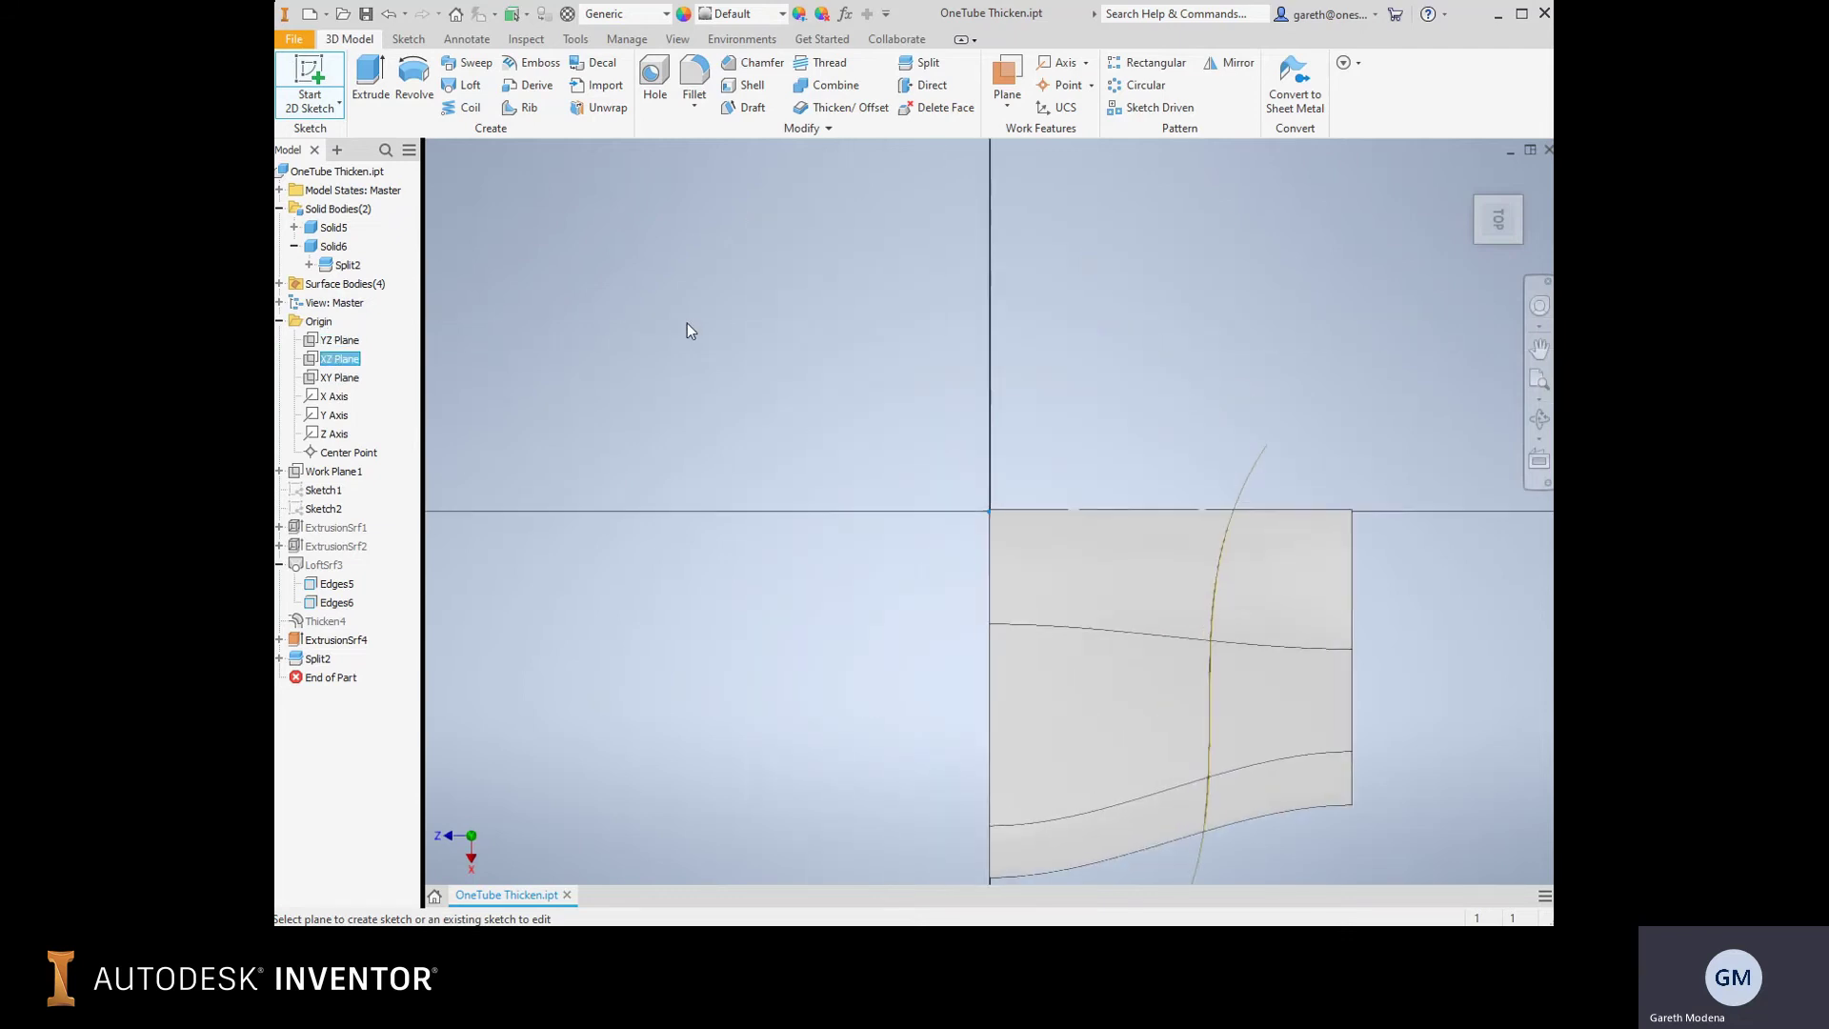
left_click(424, 103)
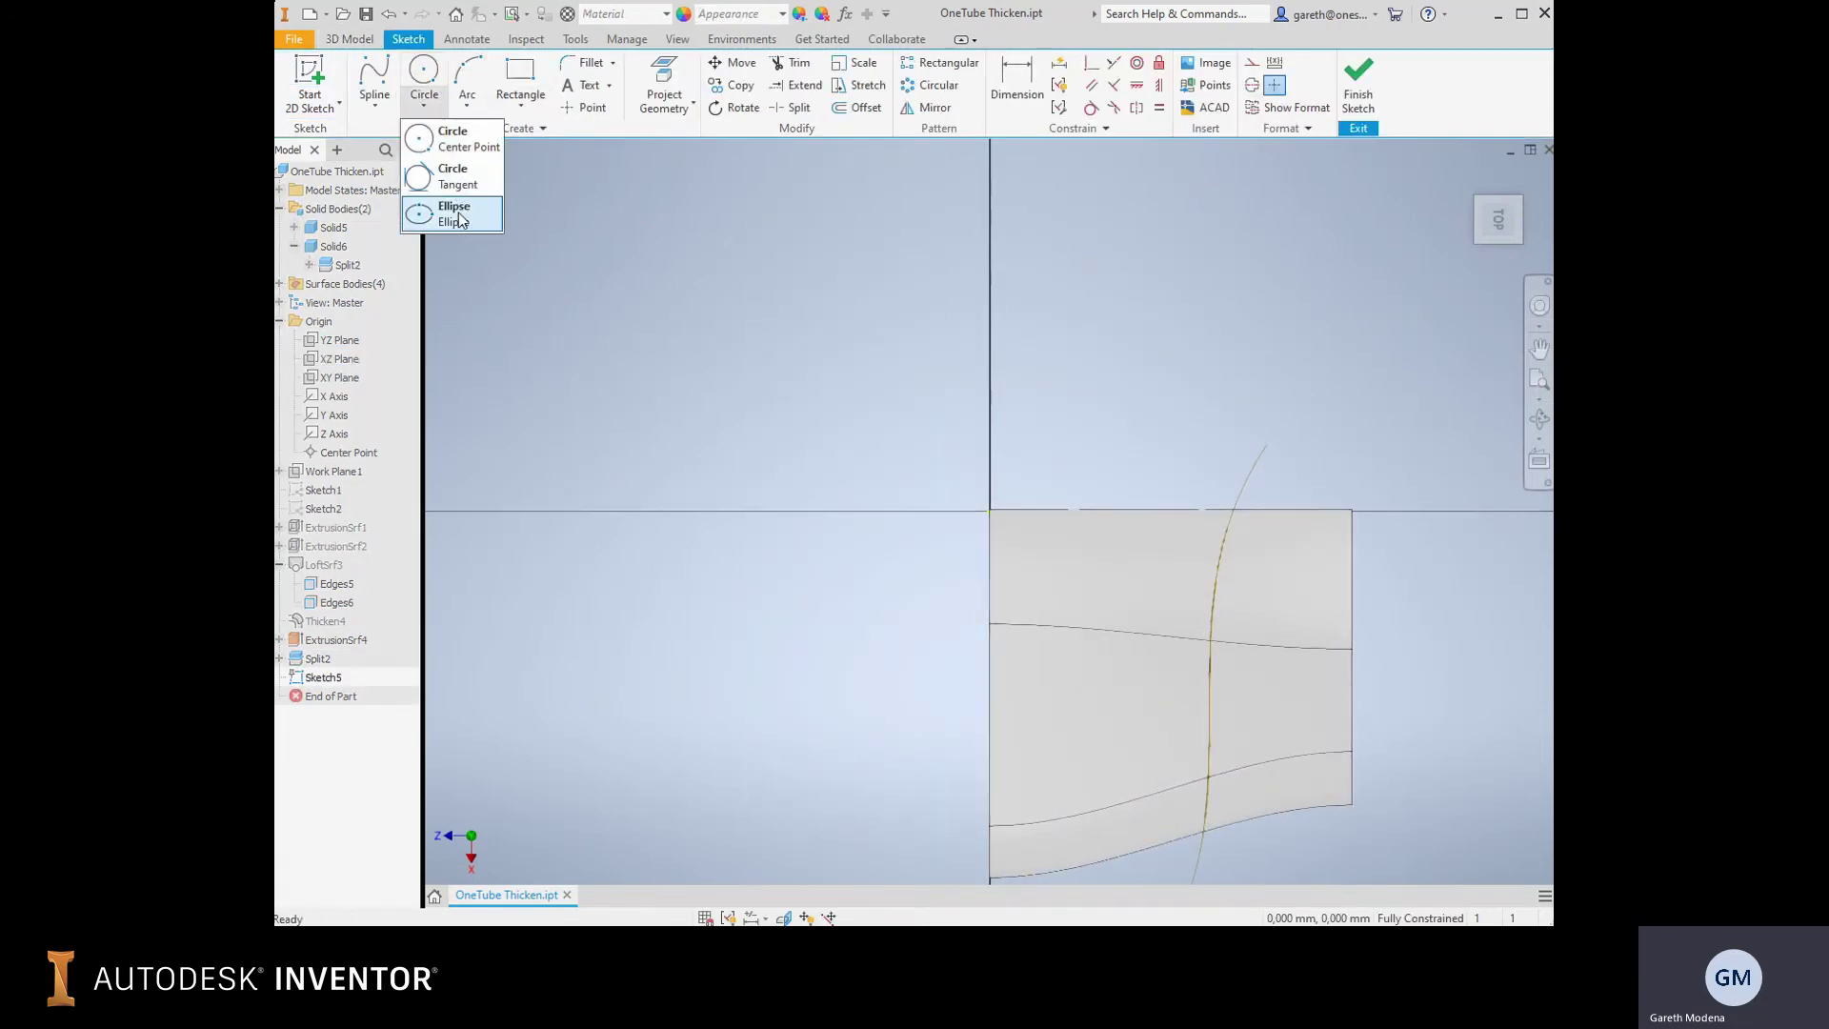
left_click(455, 213)
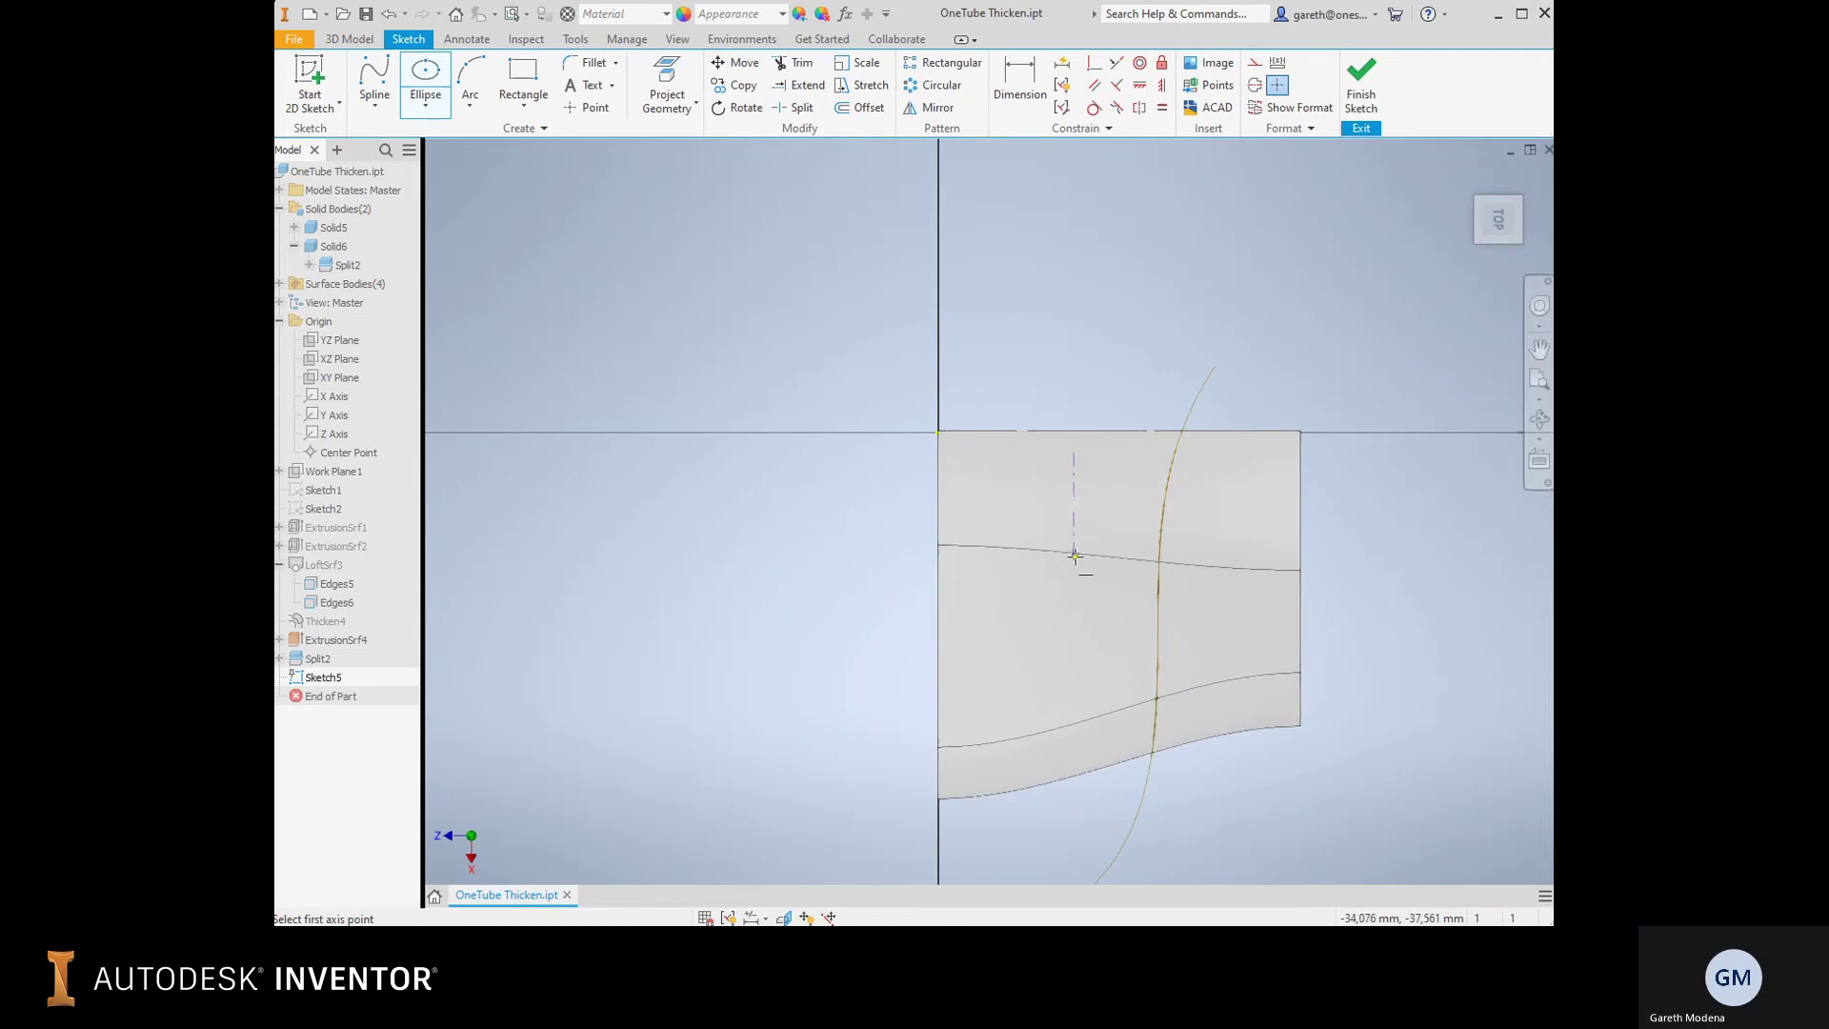
left_click(1075, 556)
key("Escape")
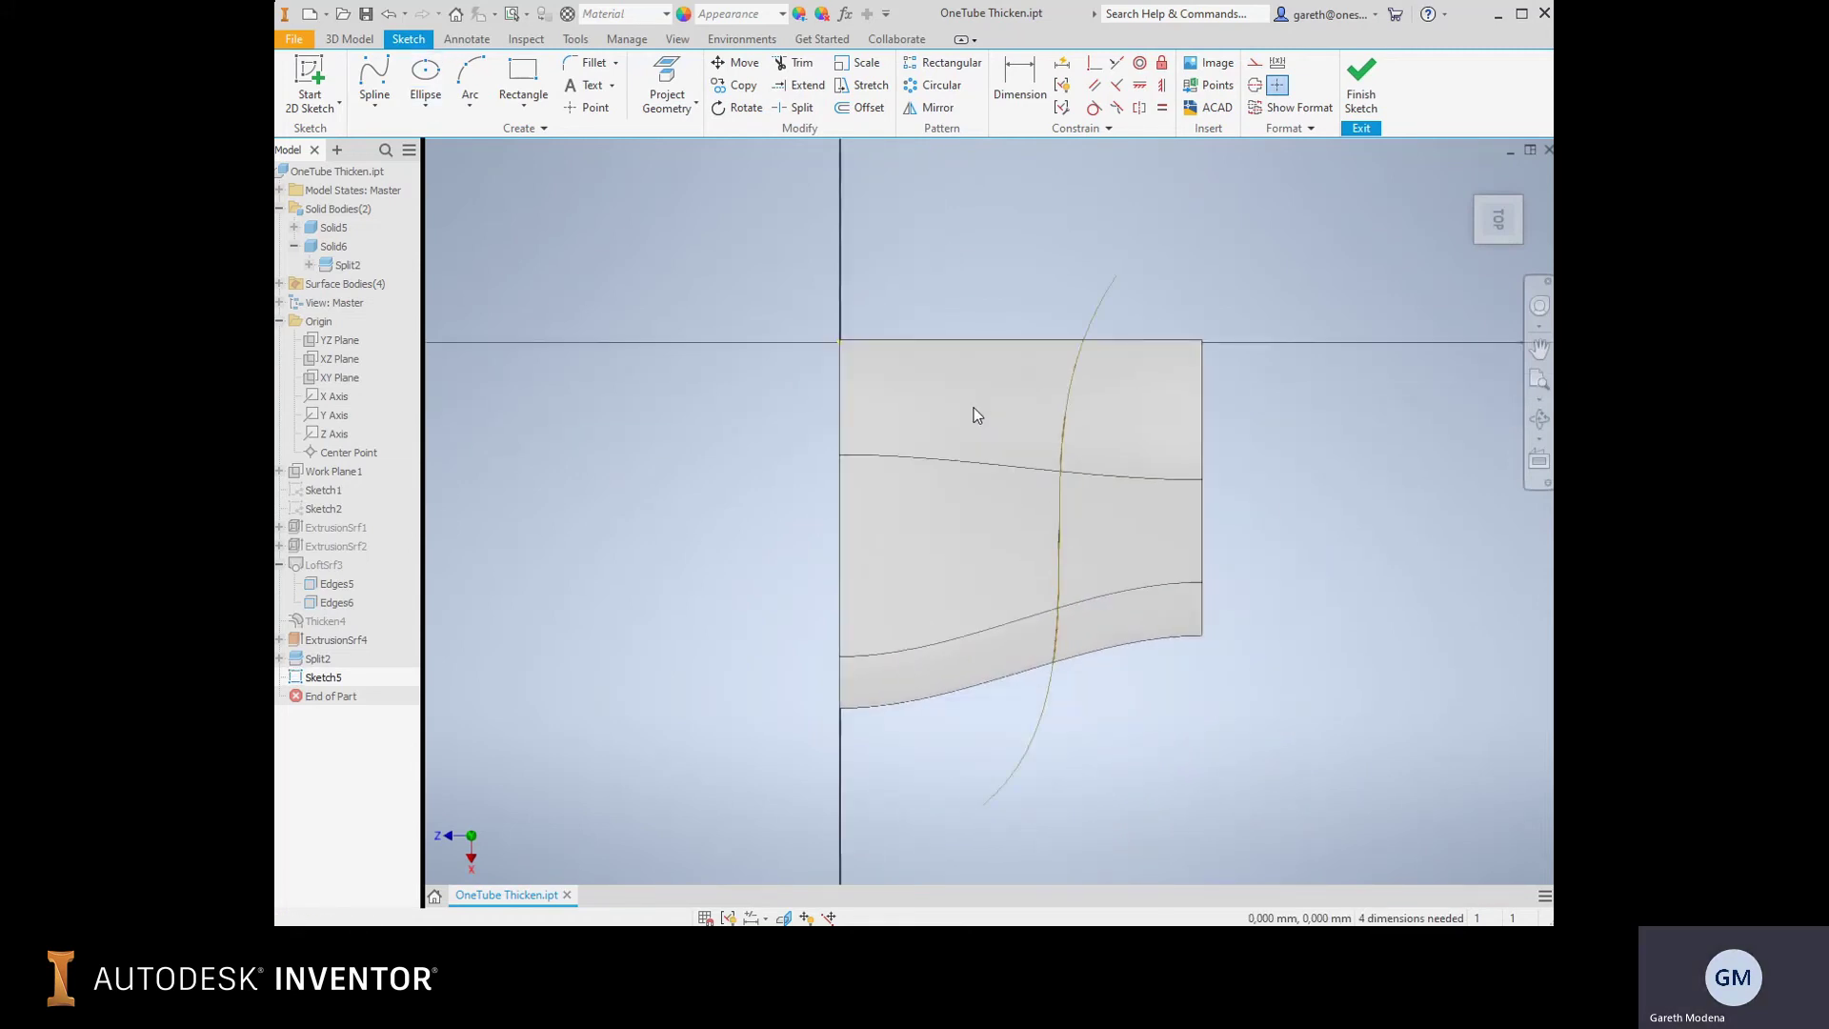
Extrude the ellipse 104.750 mm as a surface passing through the panel.
key("e")
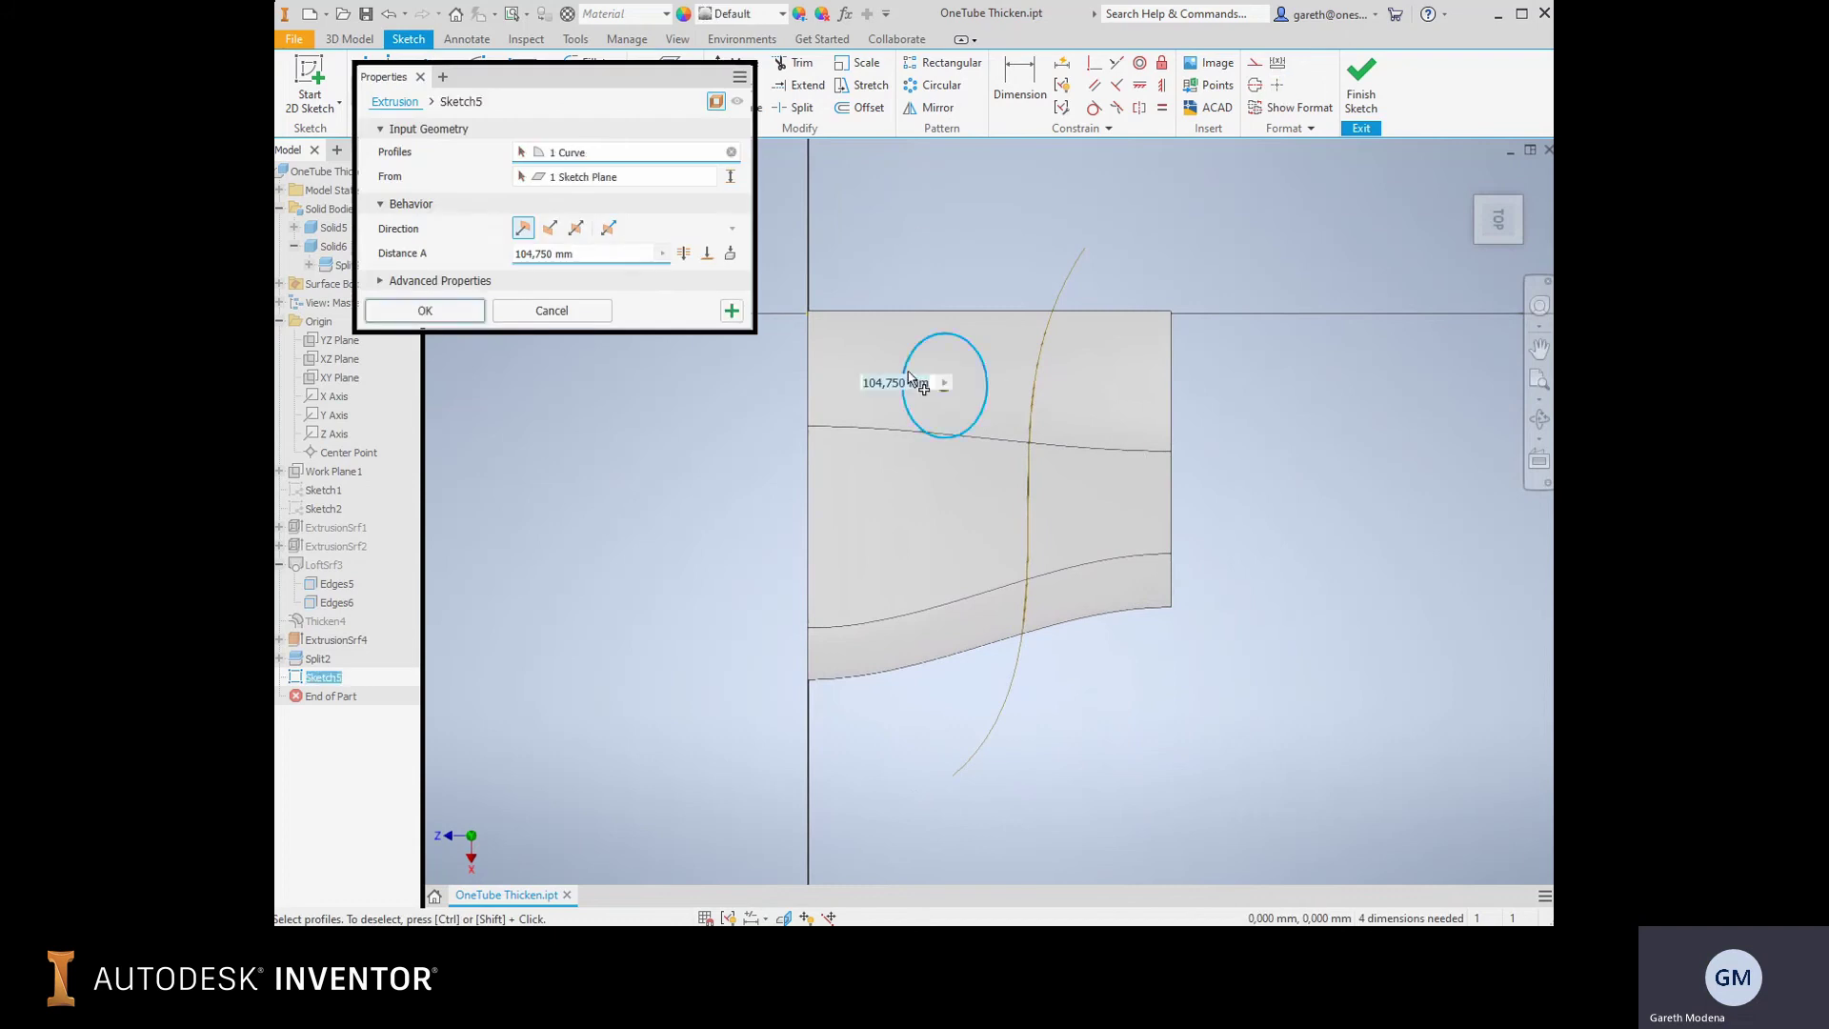
middle_click_drag(910, 378, 1070, 433, "shift")
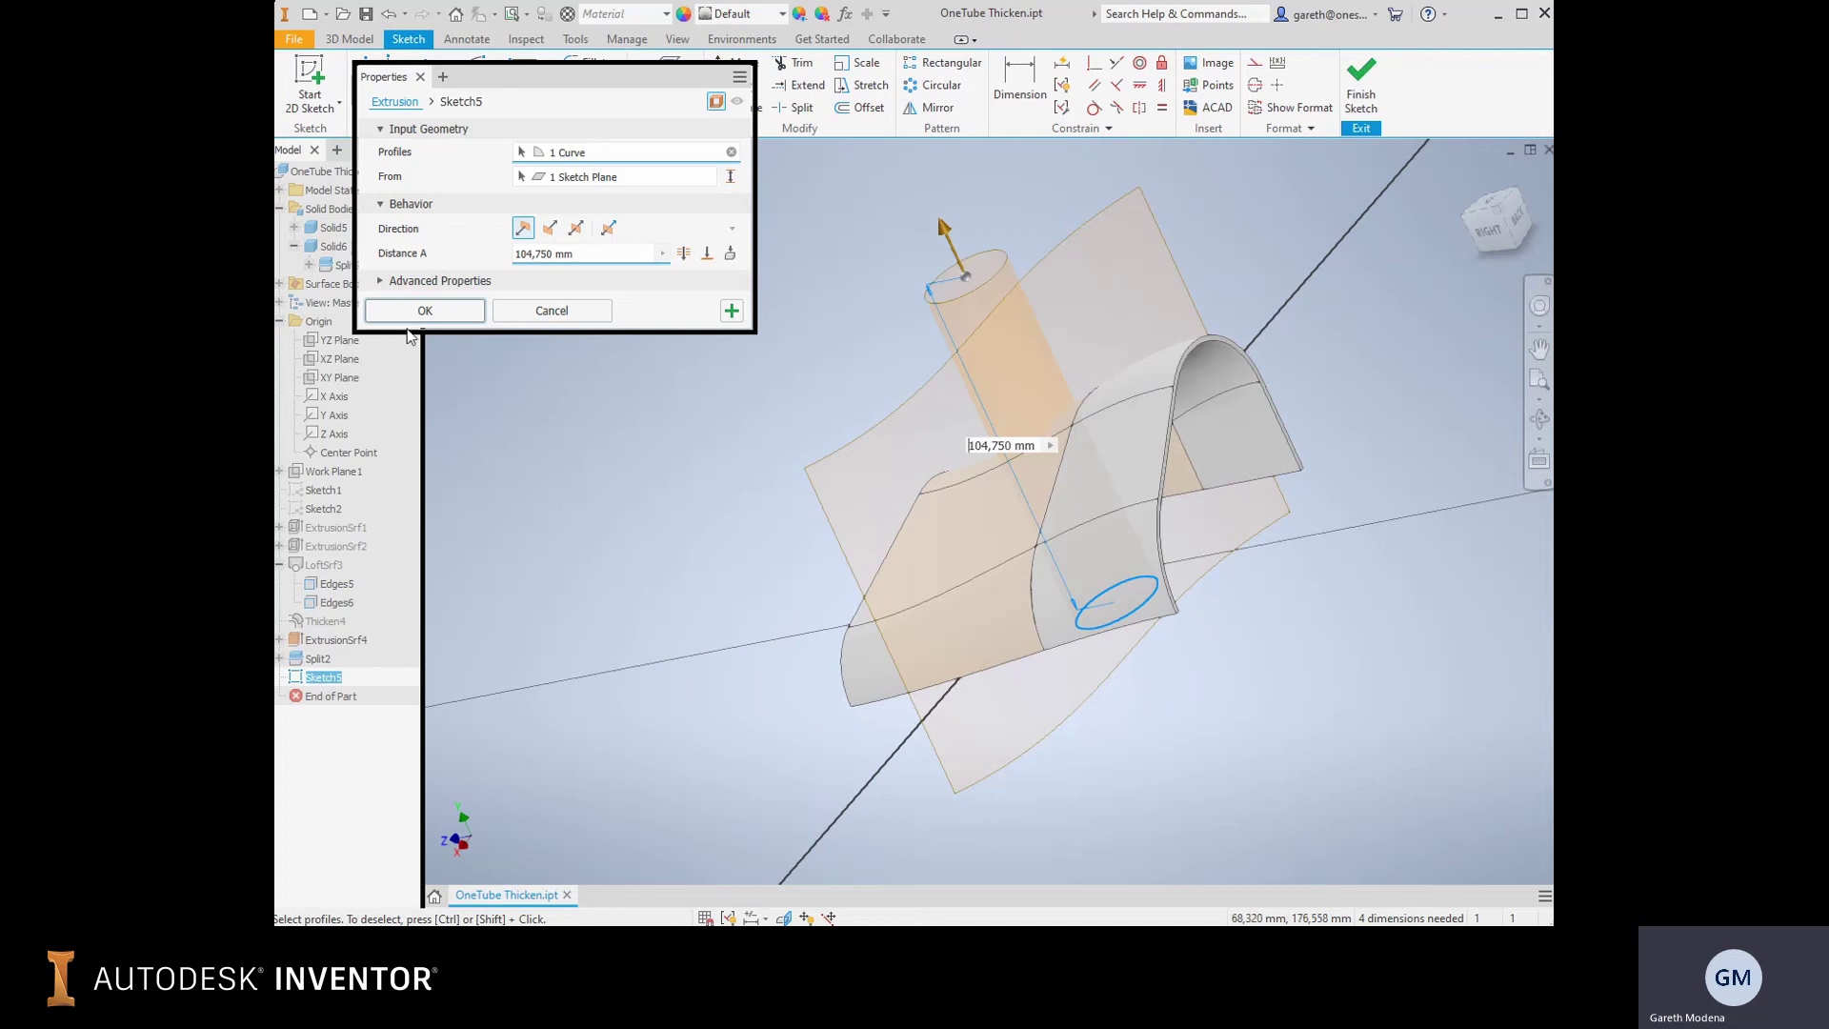
left_click(424, 311)
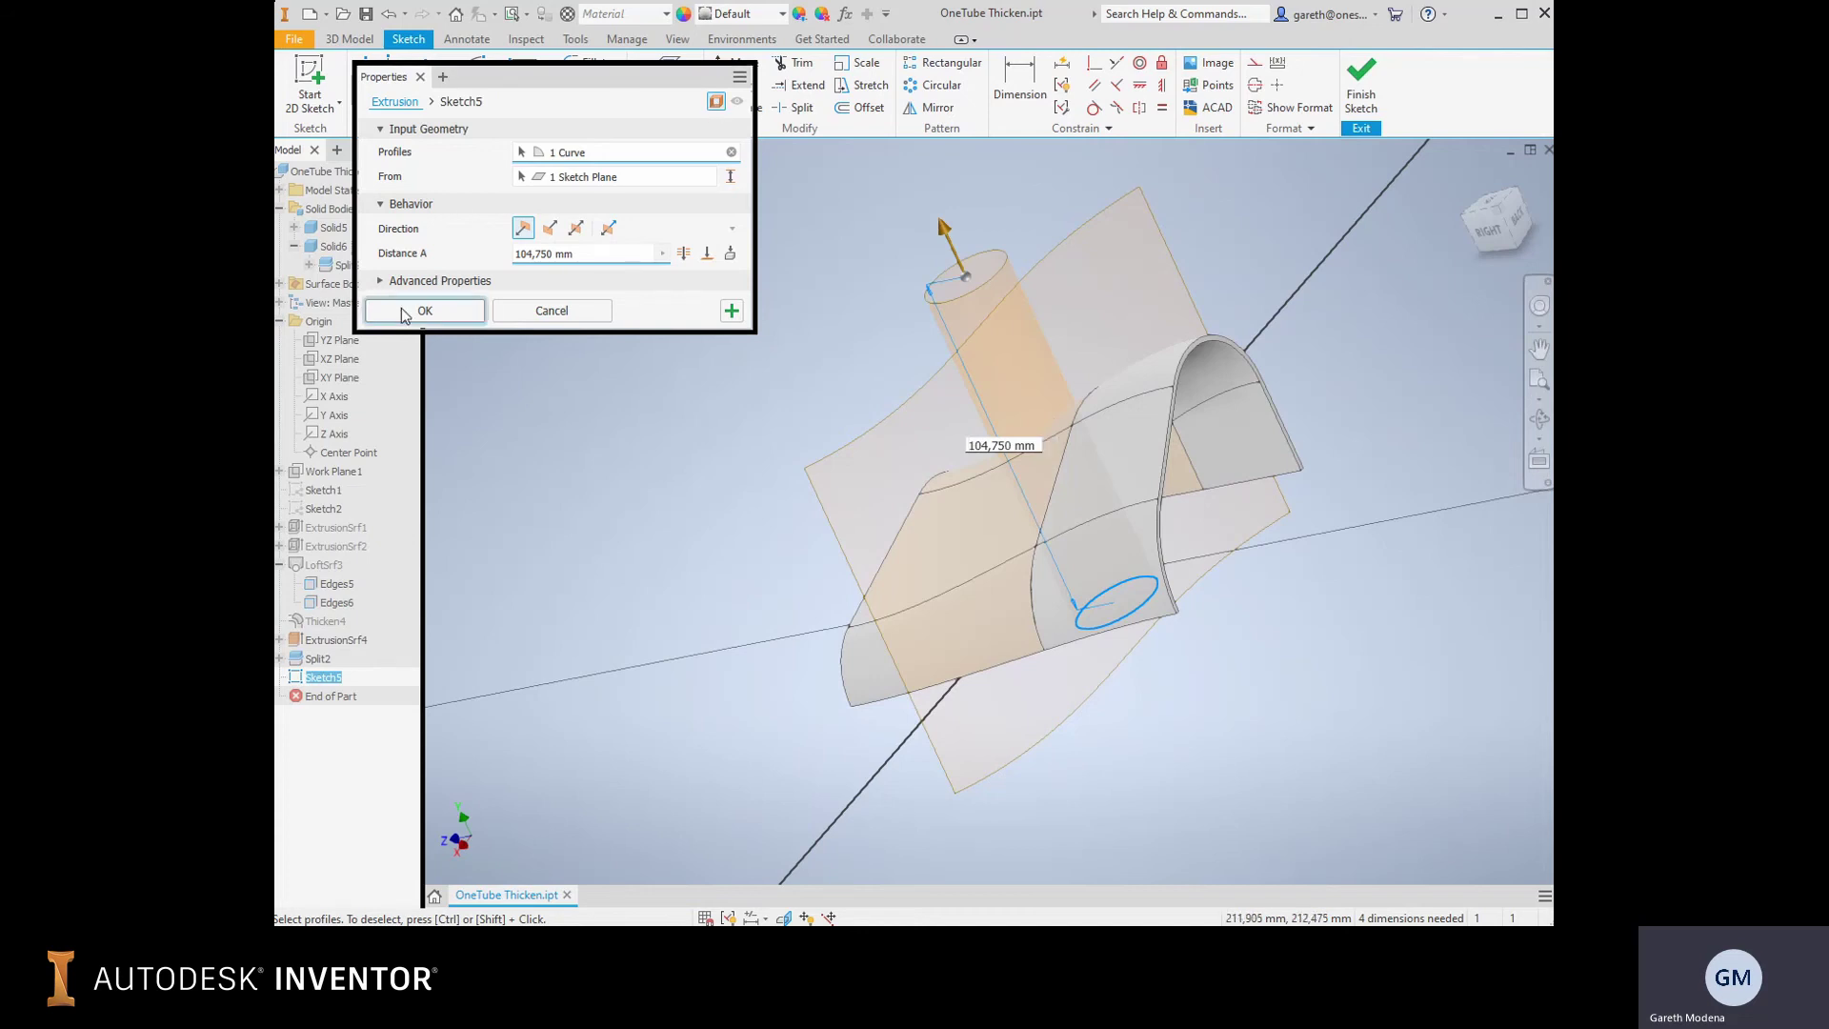
middle_click_drag(768, 358, 856, 309, "shift")
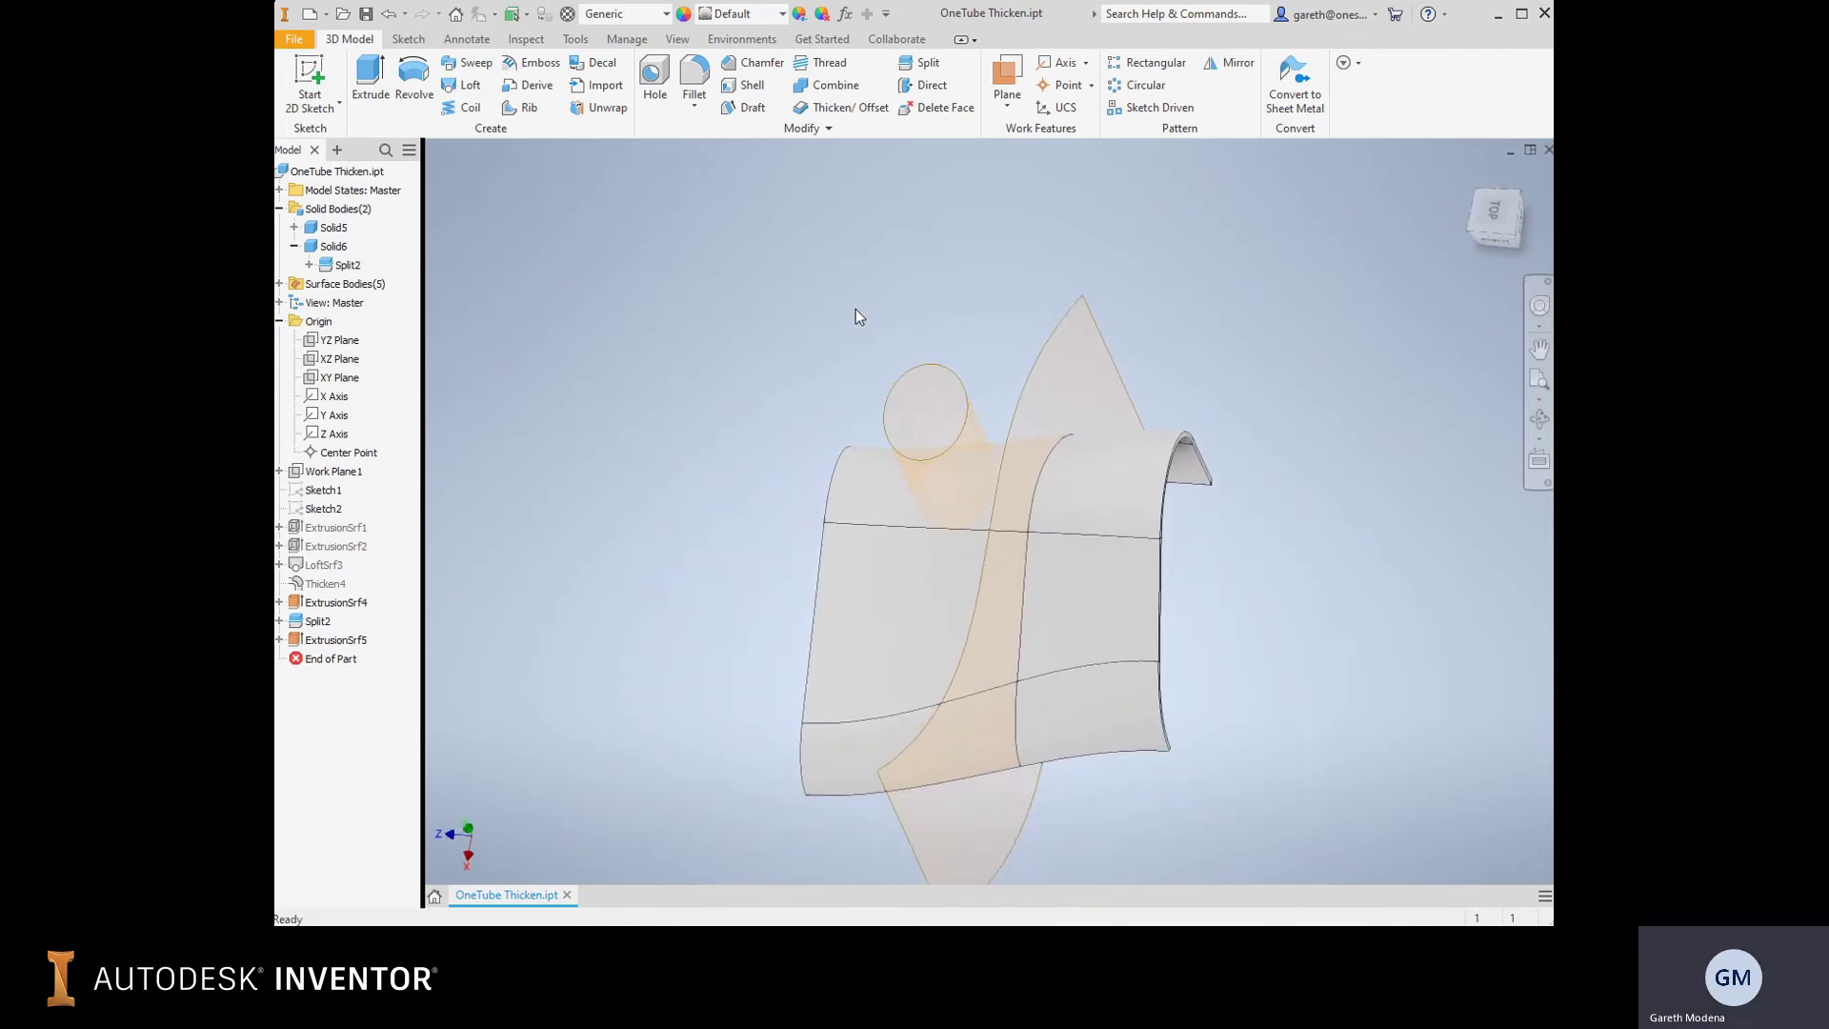
Turn on the visibility of the original loft surface LoftSrf3.
right_click(320, 587)
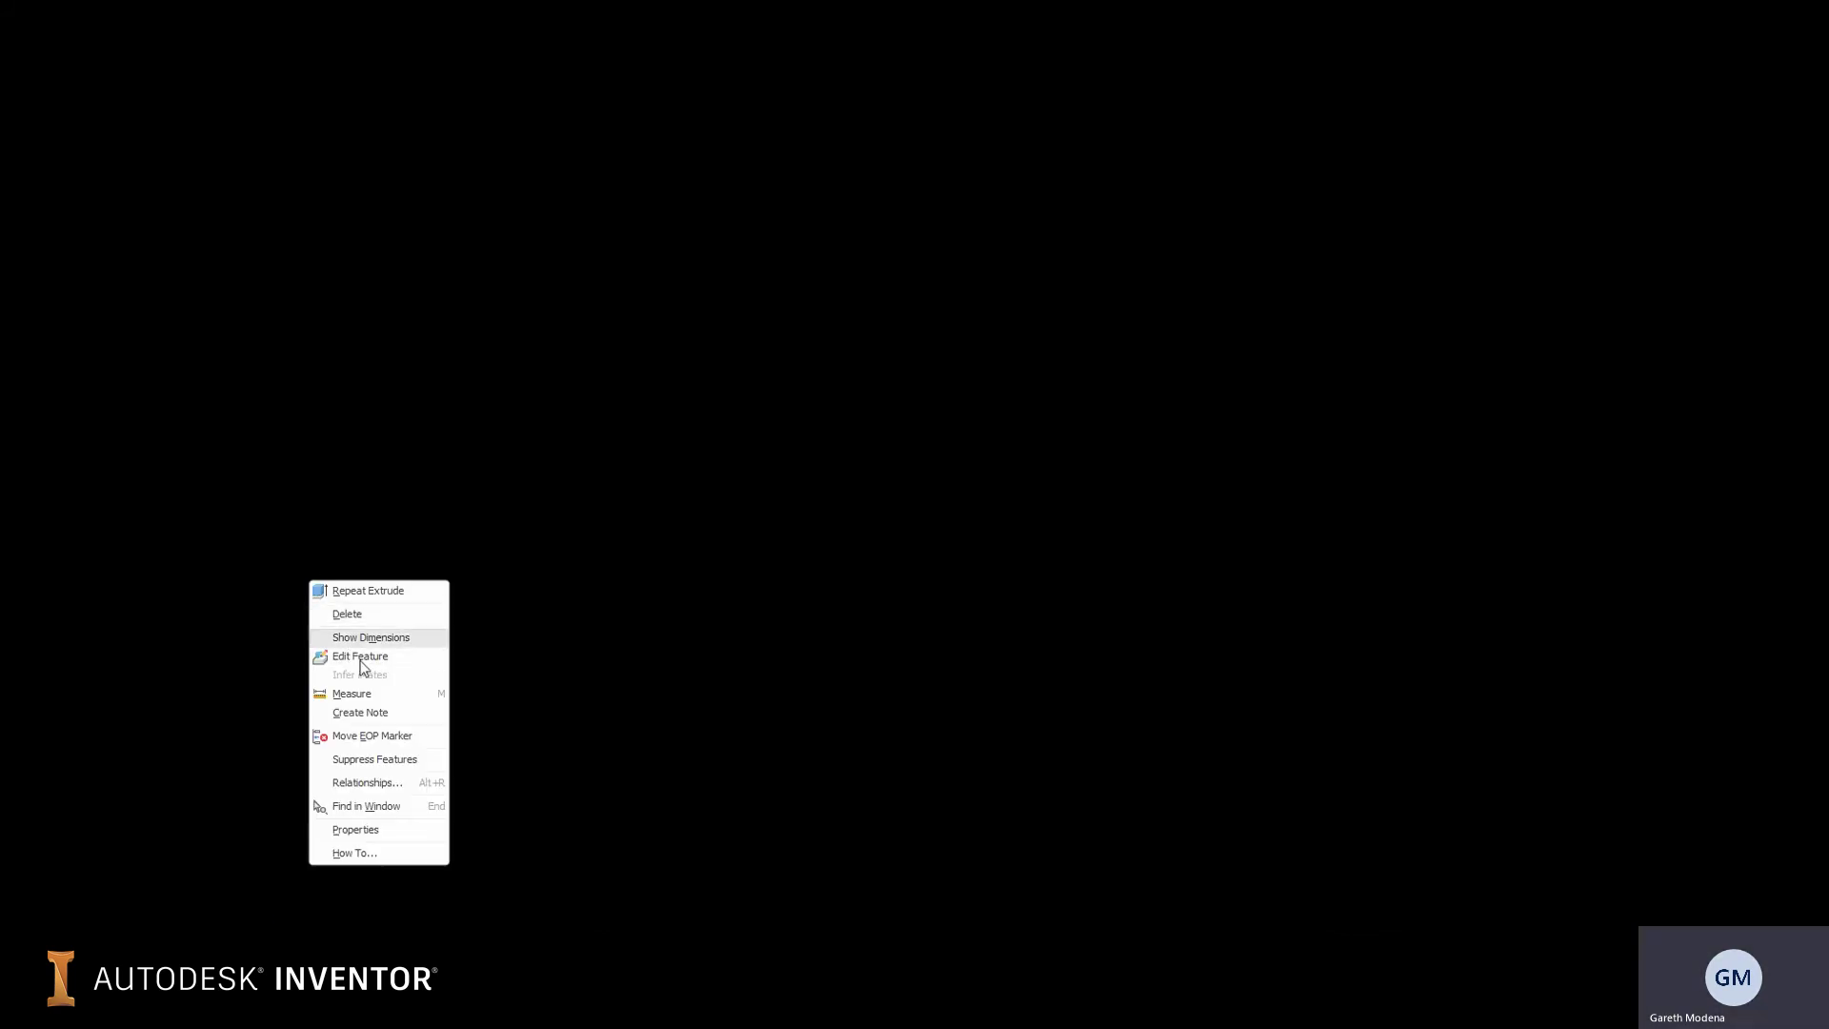
key("Escape")
left_click(324, 602)
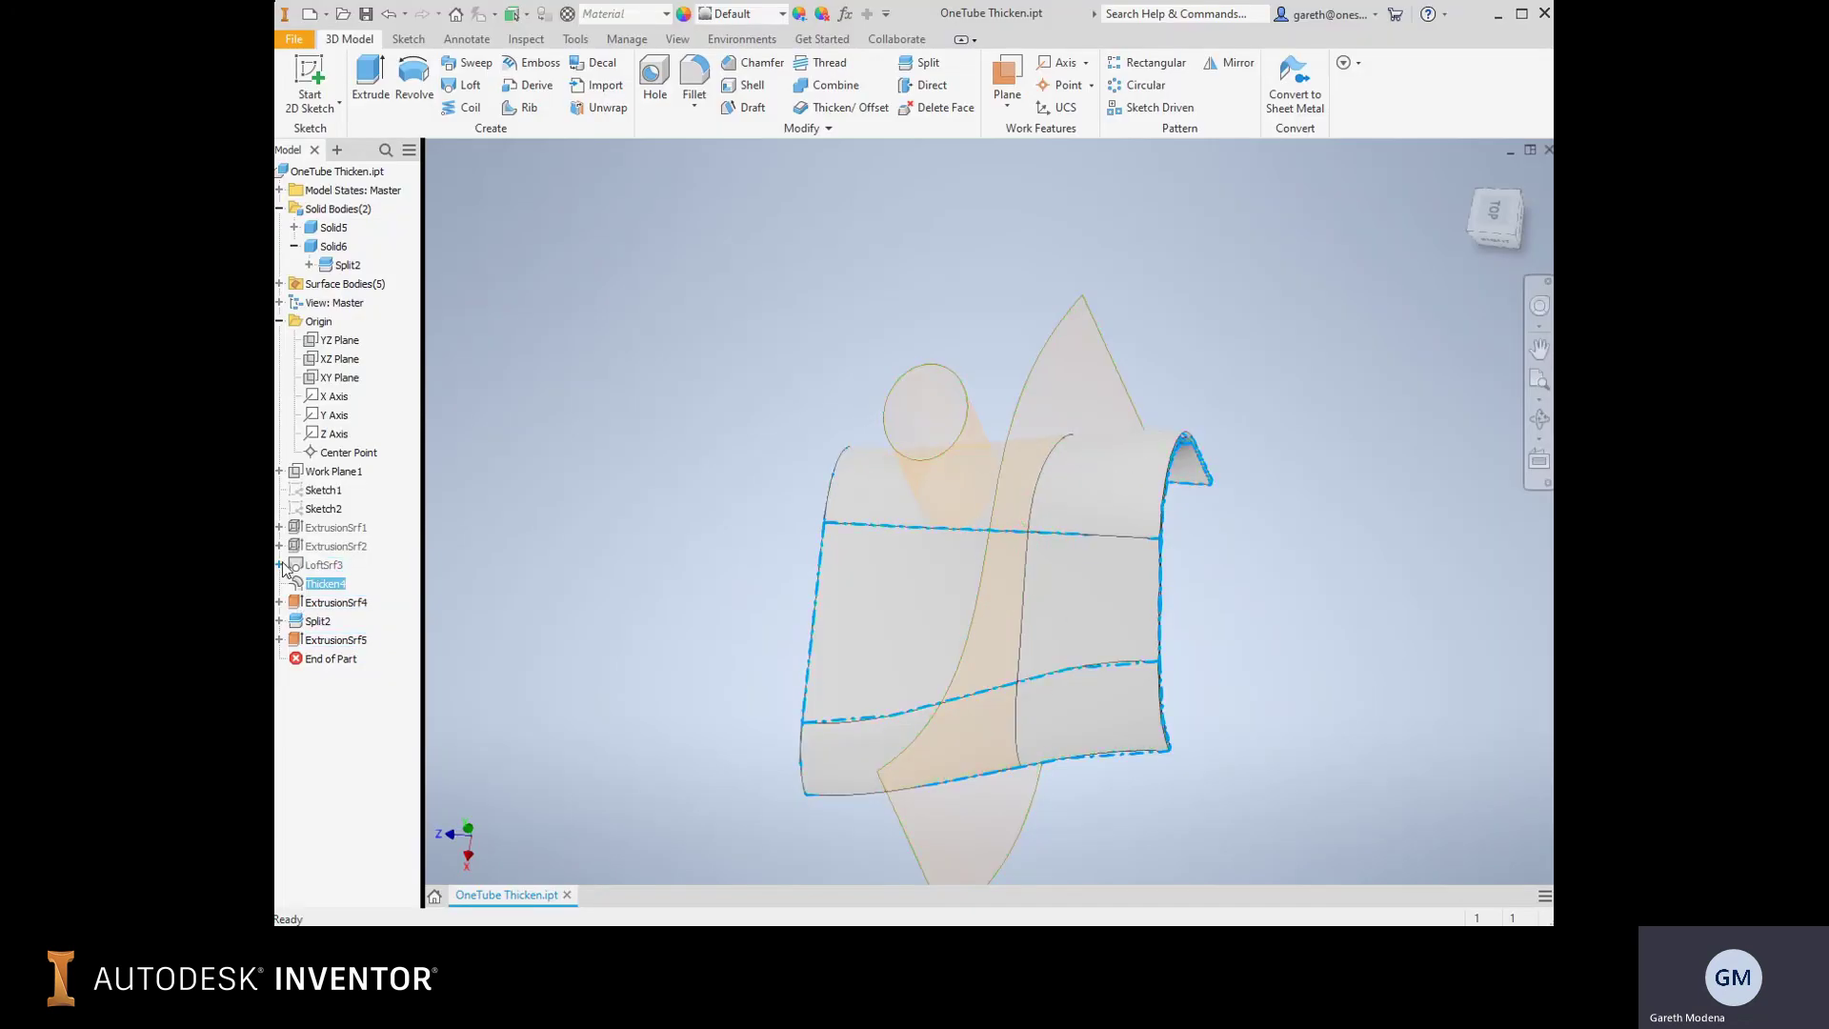
right_click(324, 602)
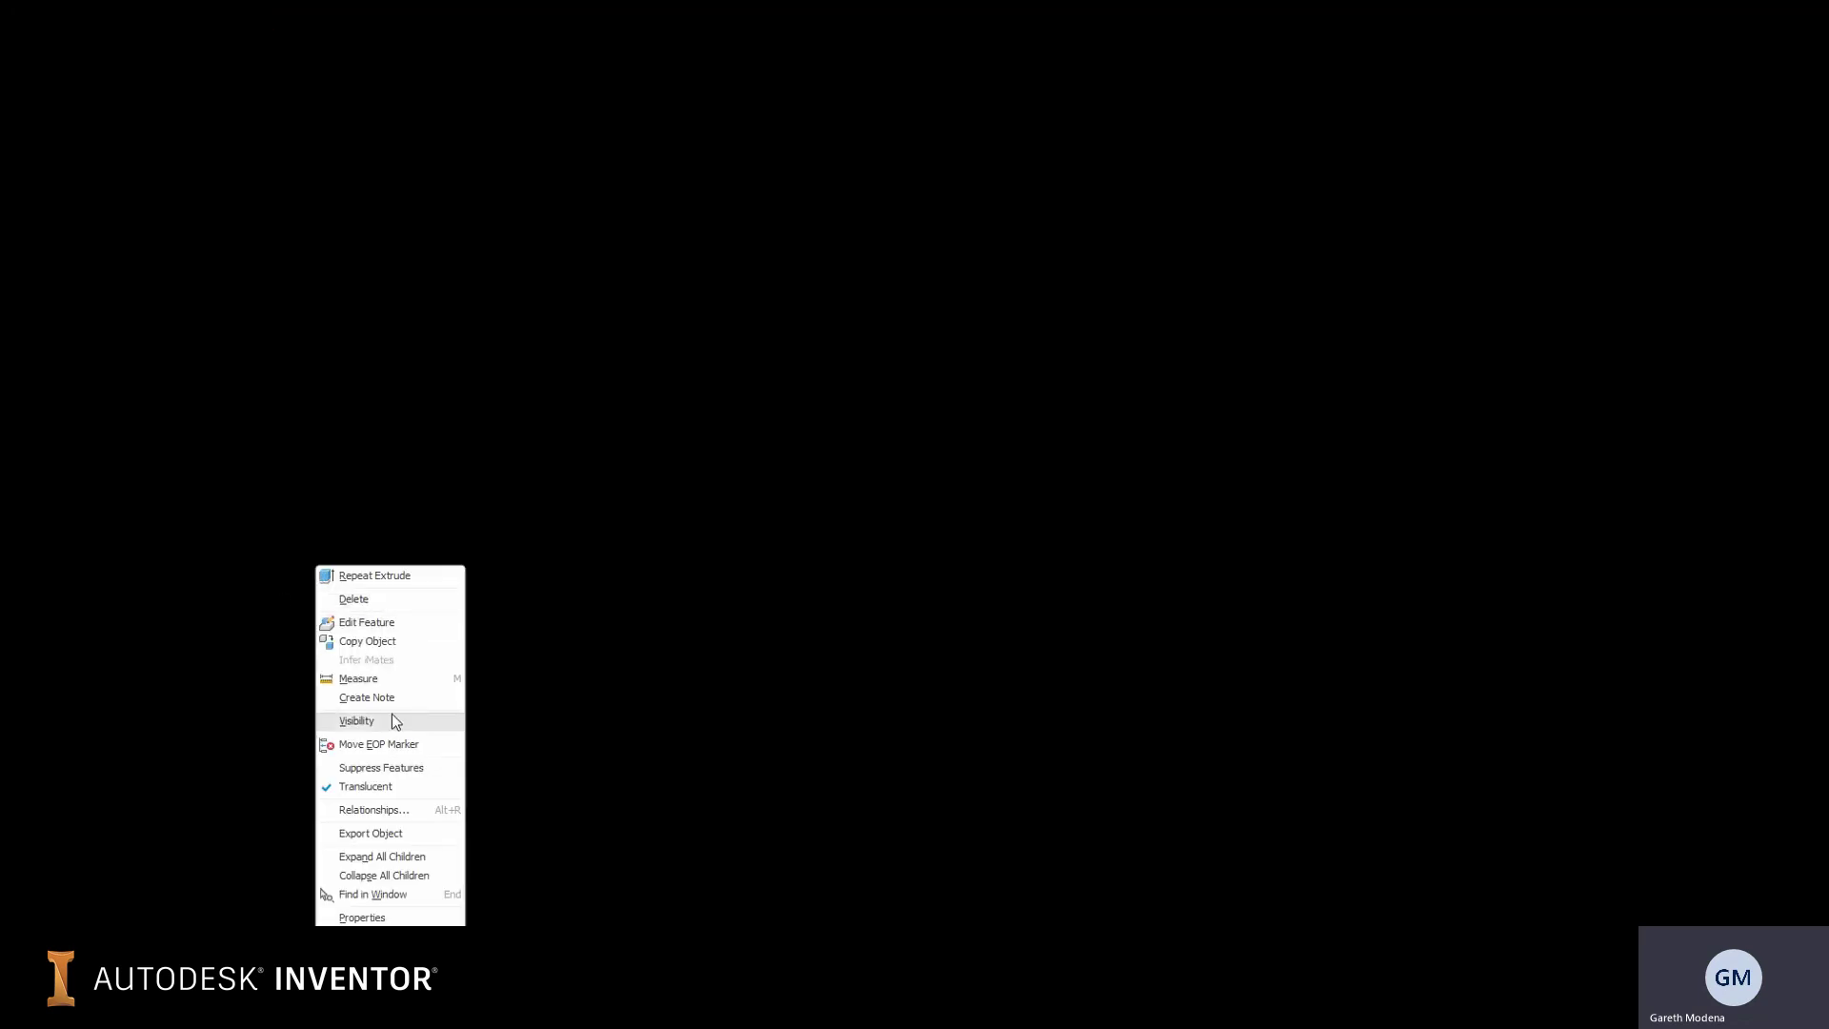
key("Escape")
Hide both solid bodies, Solid5 and Solid6, leaving only the surfaces displayed.
left_click(343, 246)
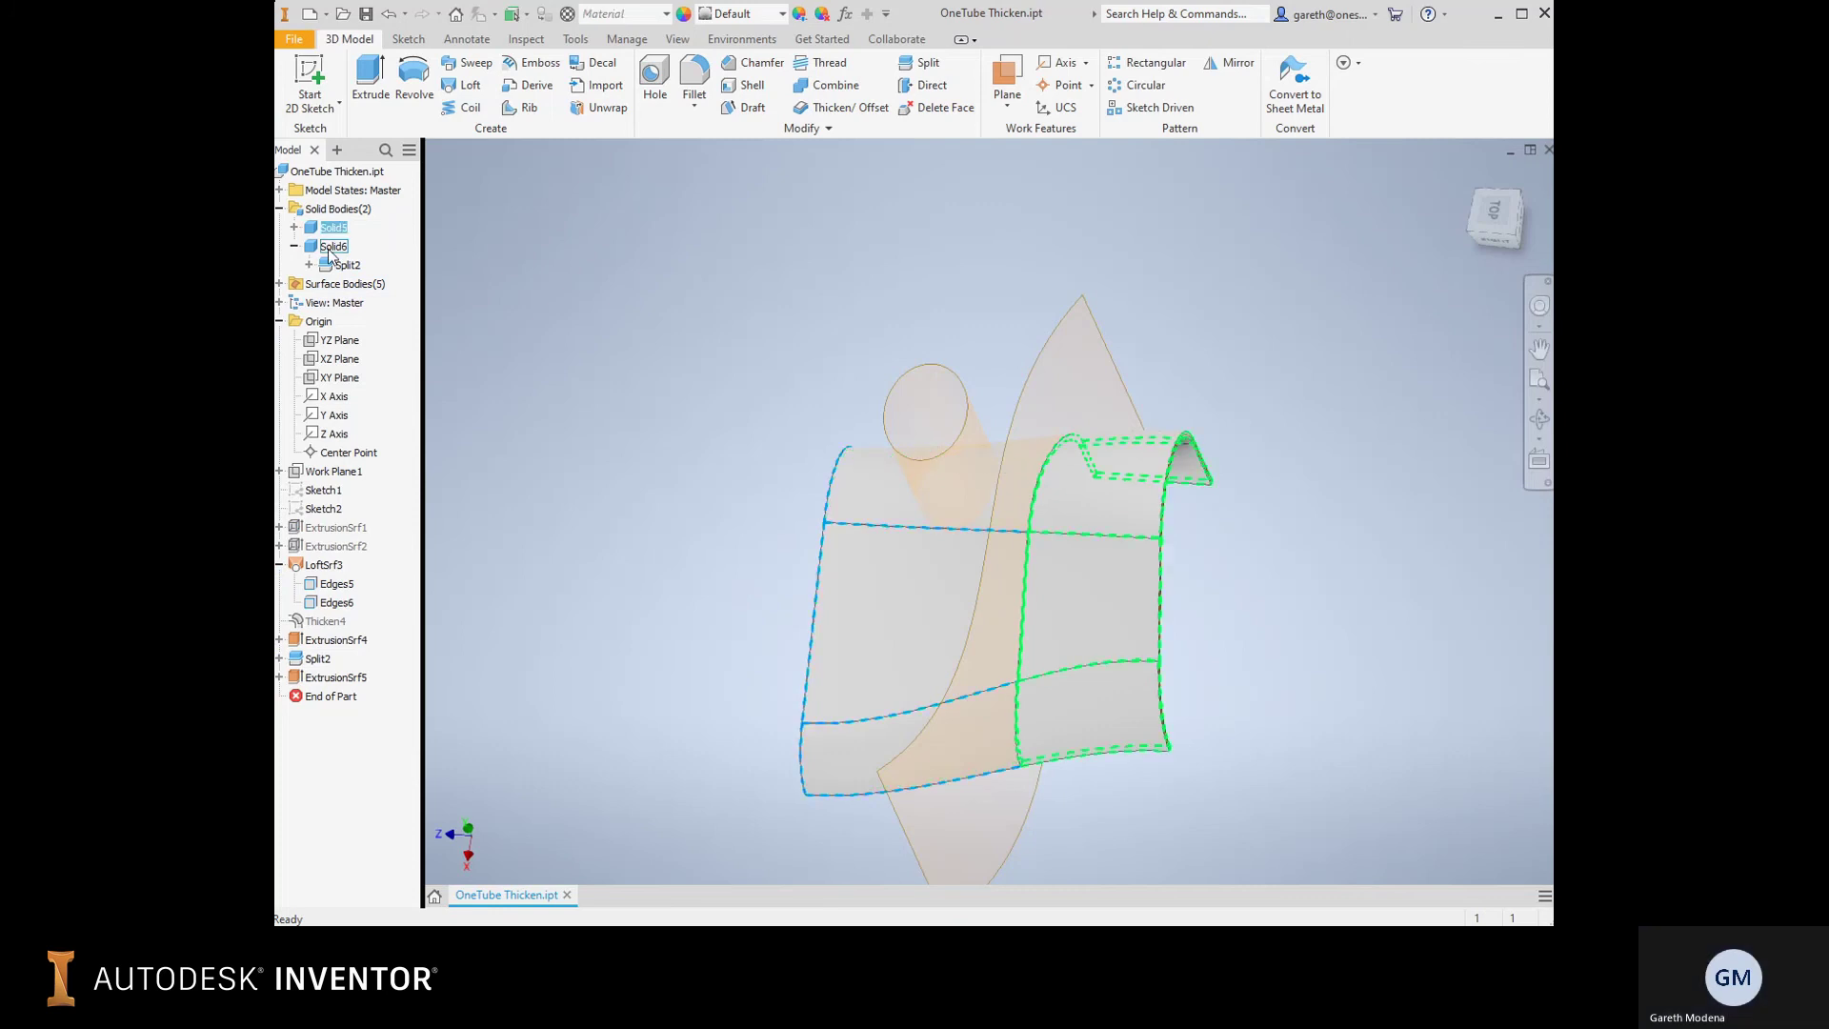
right_click(343, 246)
left_click(375, 362)
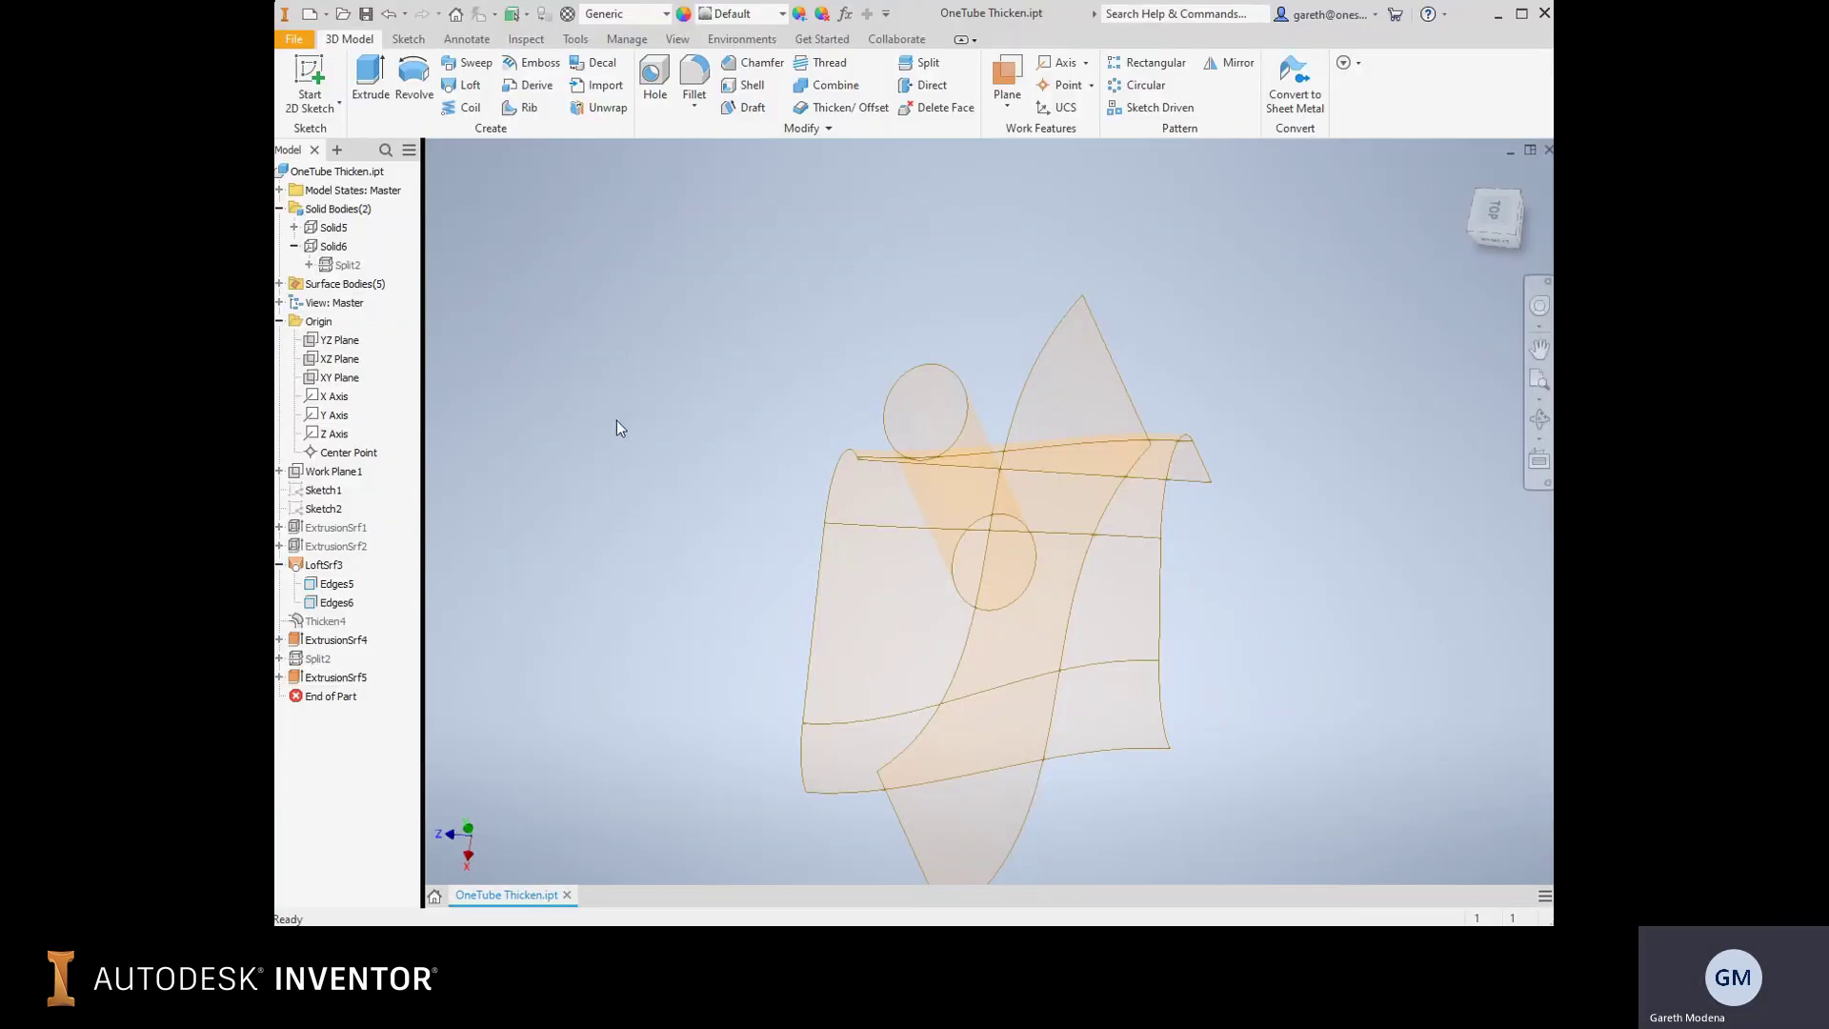
Set up a face split using the extruded elliptical surface as the tool and select the loft's arched face.
middle_click_drag(1040, 572, 971, 386, "shift")
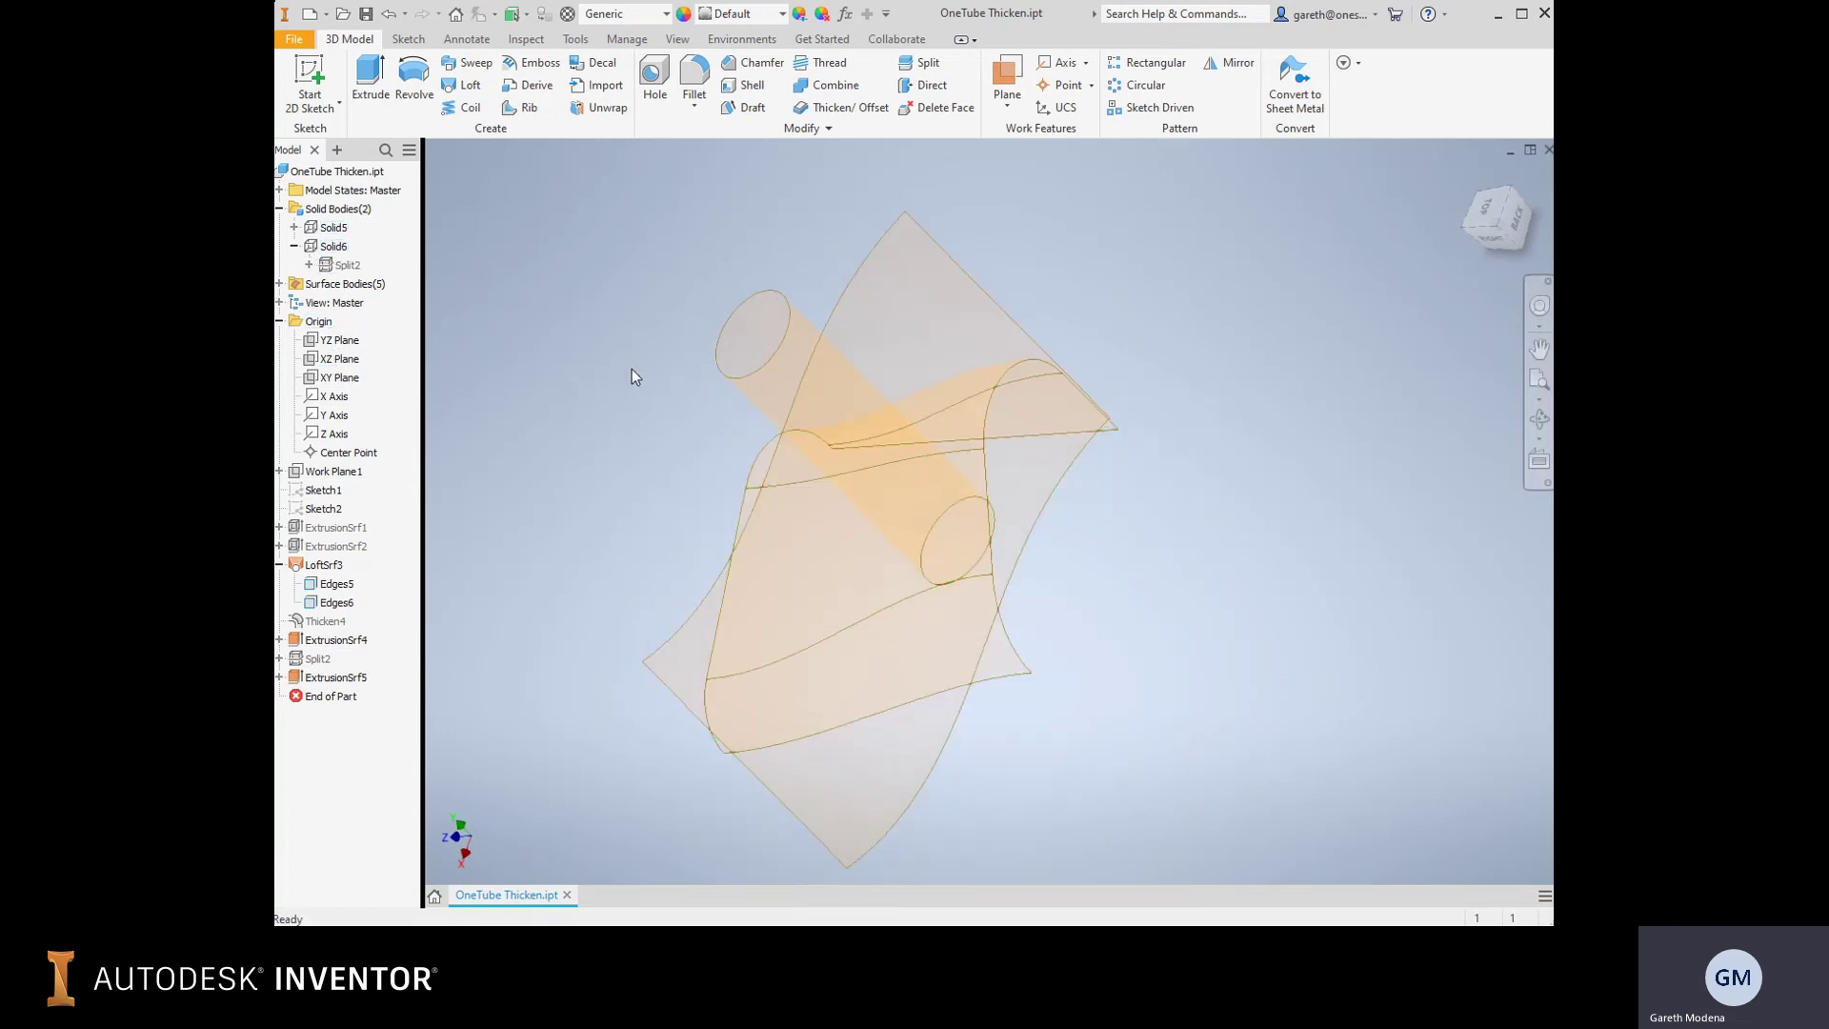
middle_click_drag(632, 380, 702, 400, "shift")
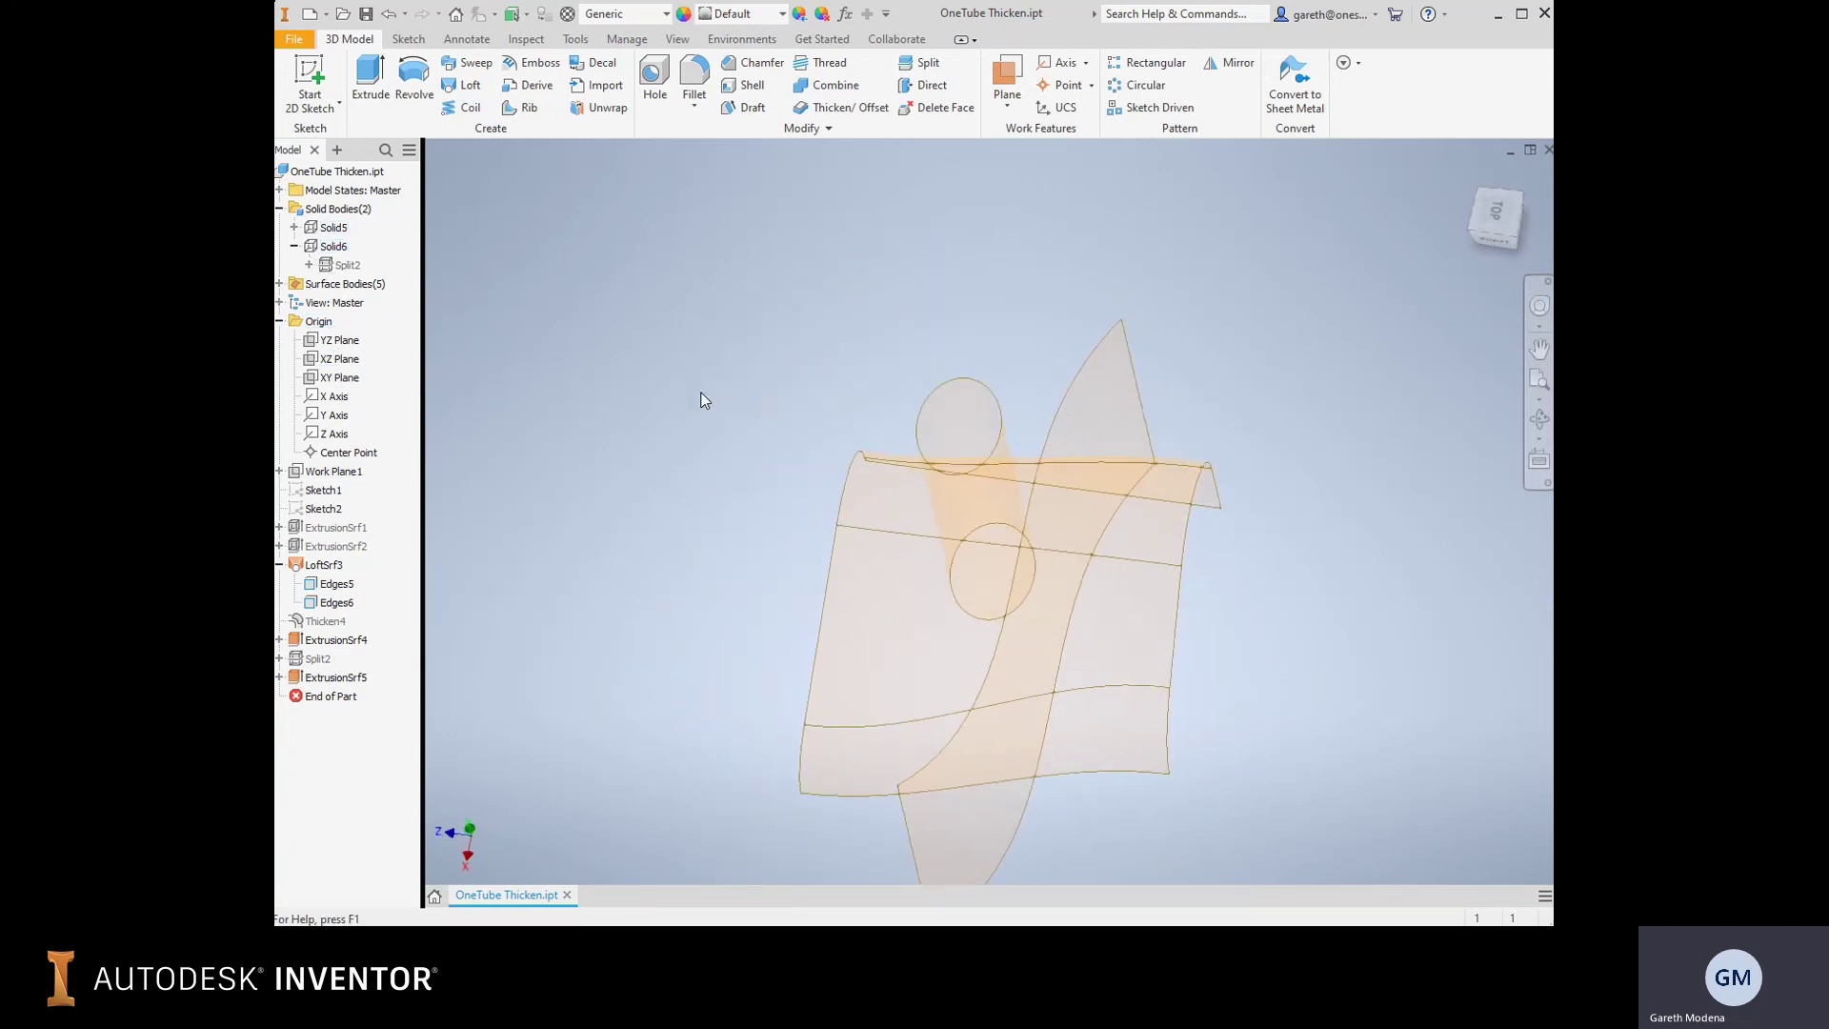
left_click(920, 63)
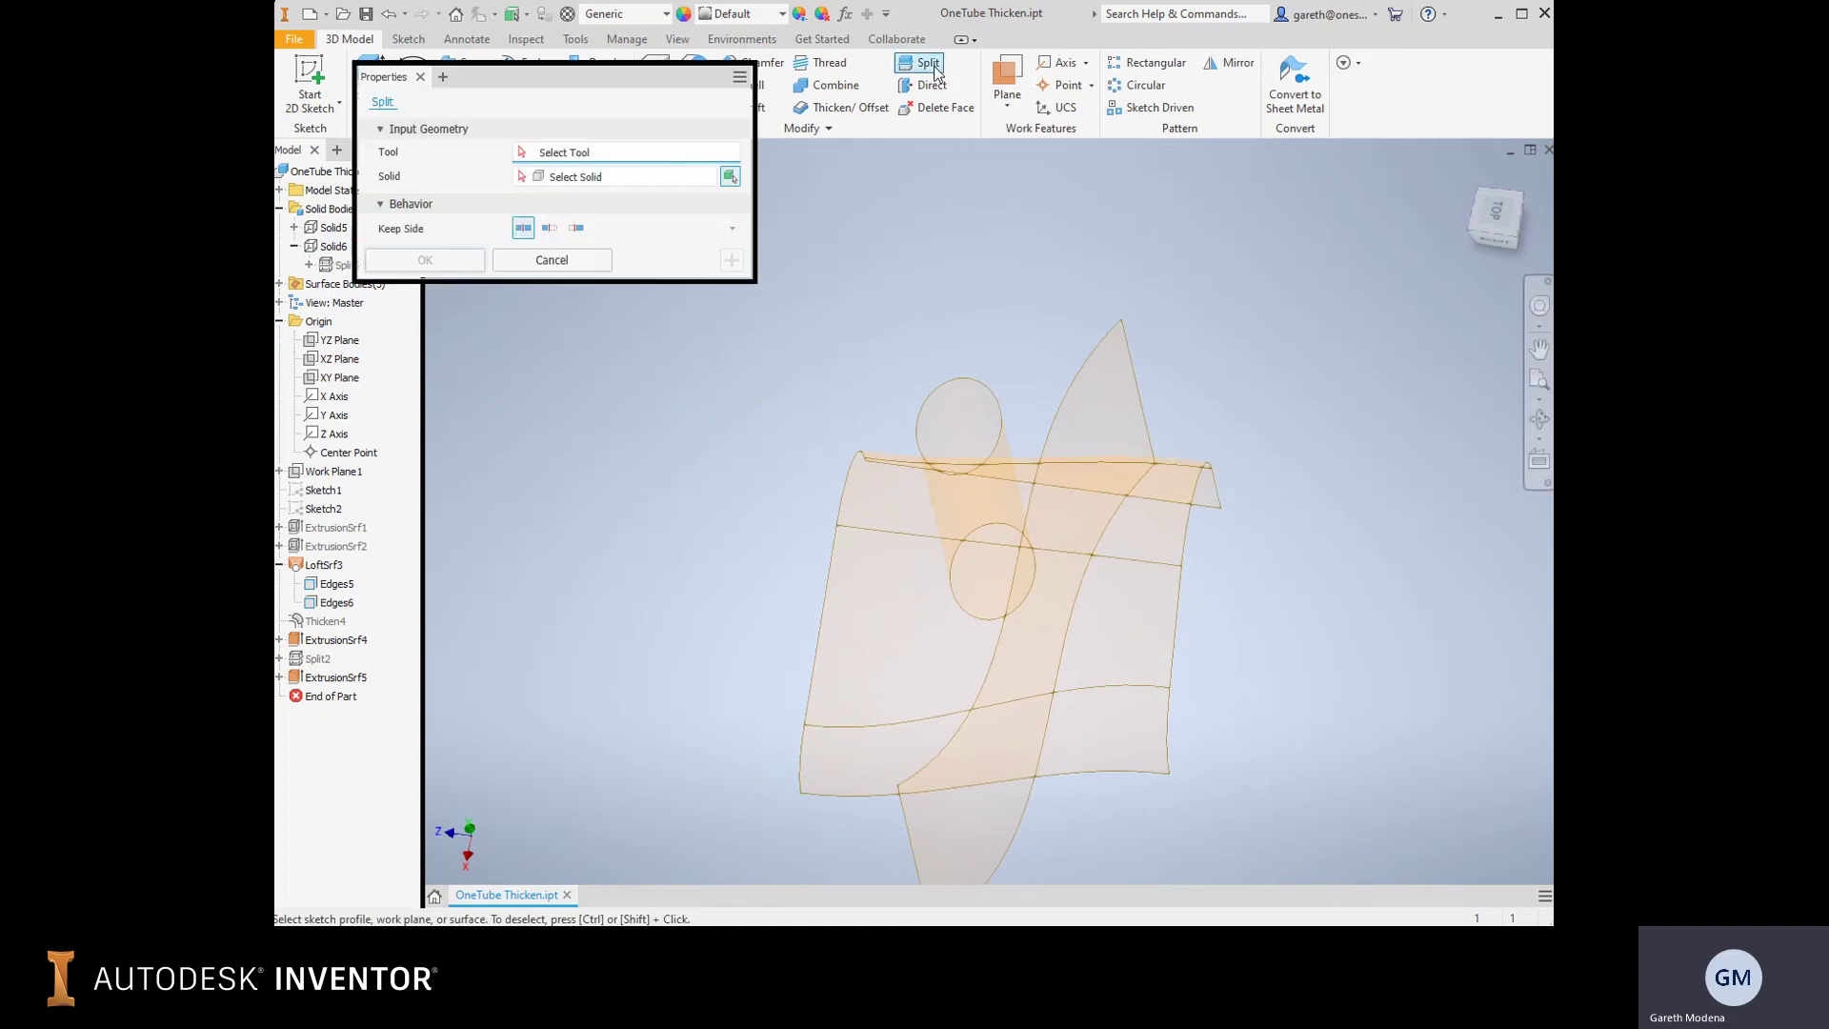
left_click(951, 470)
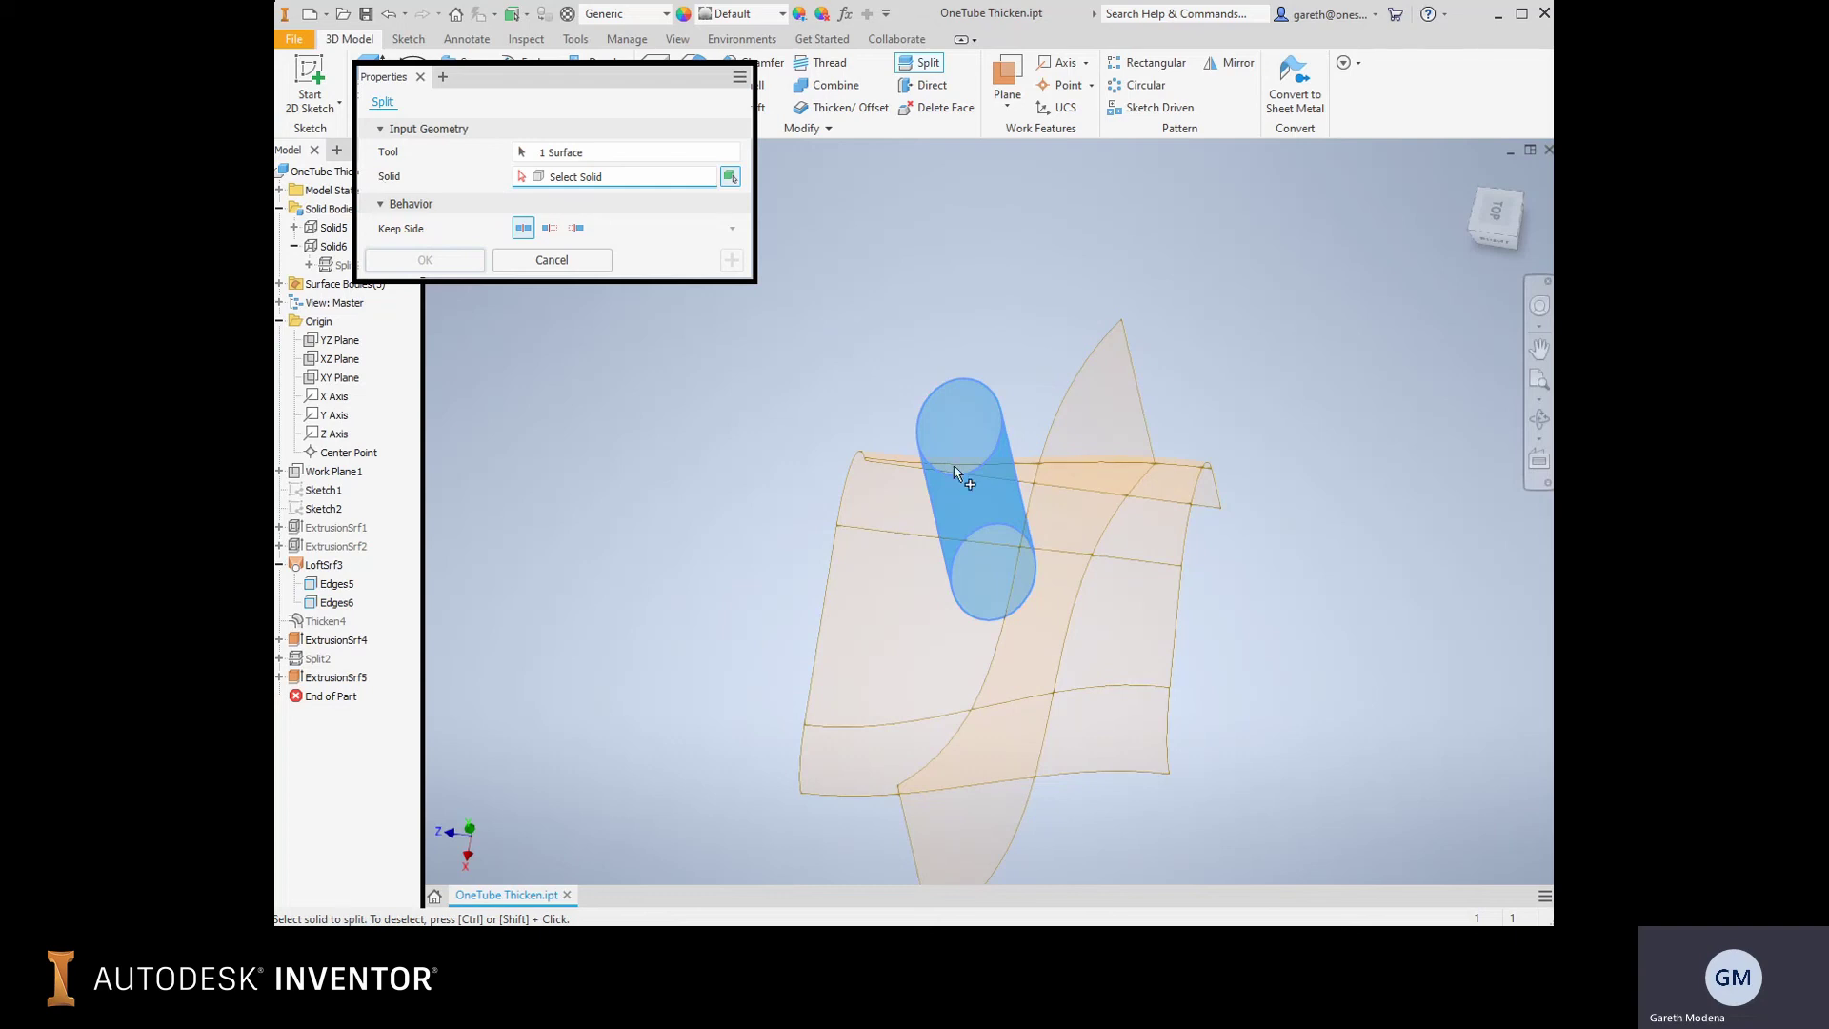
left_click(729, 177)
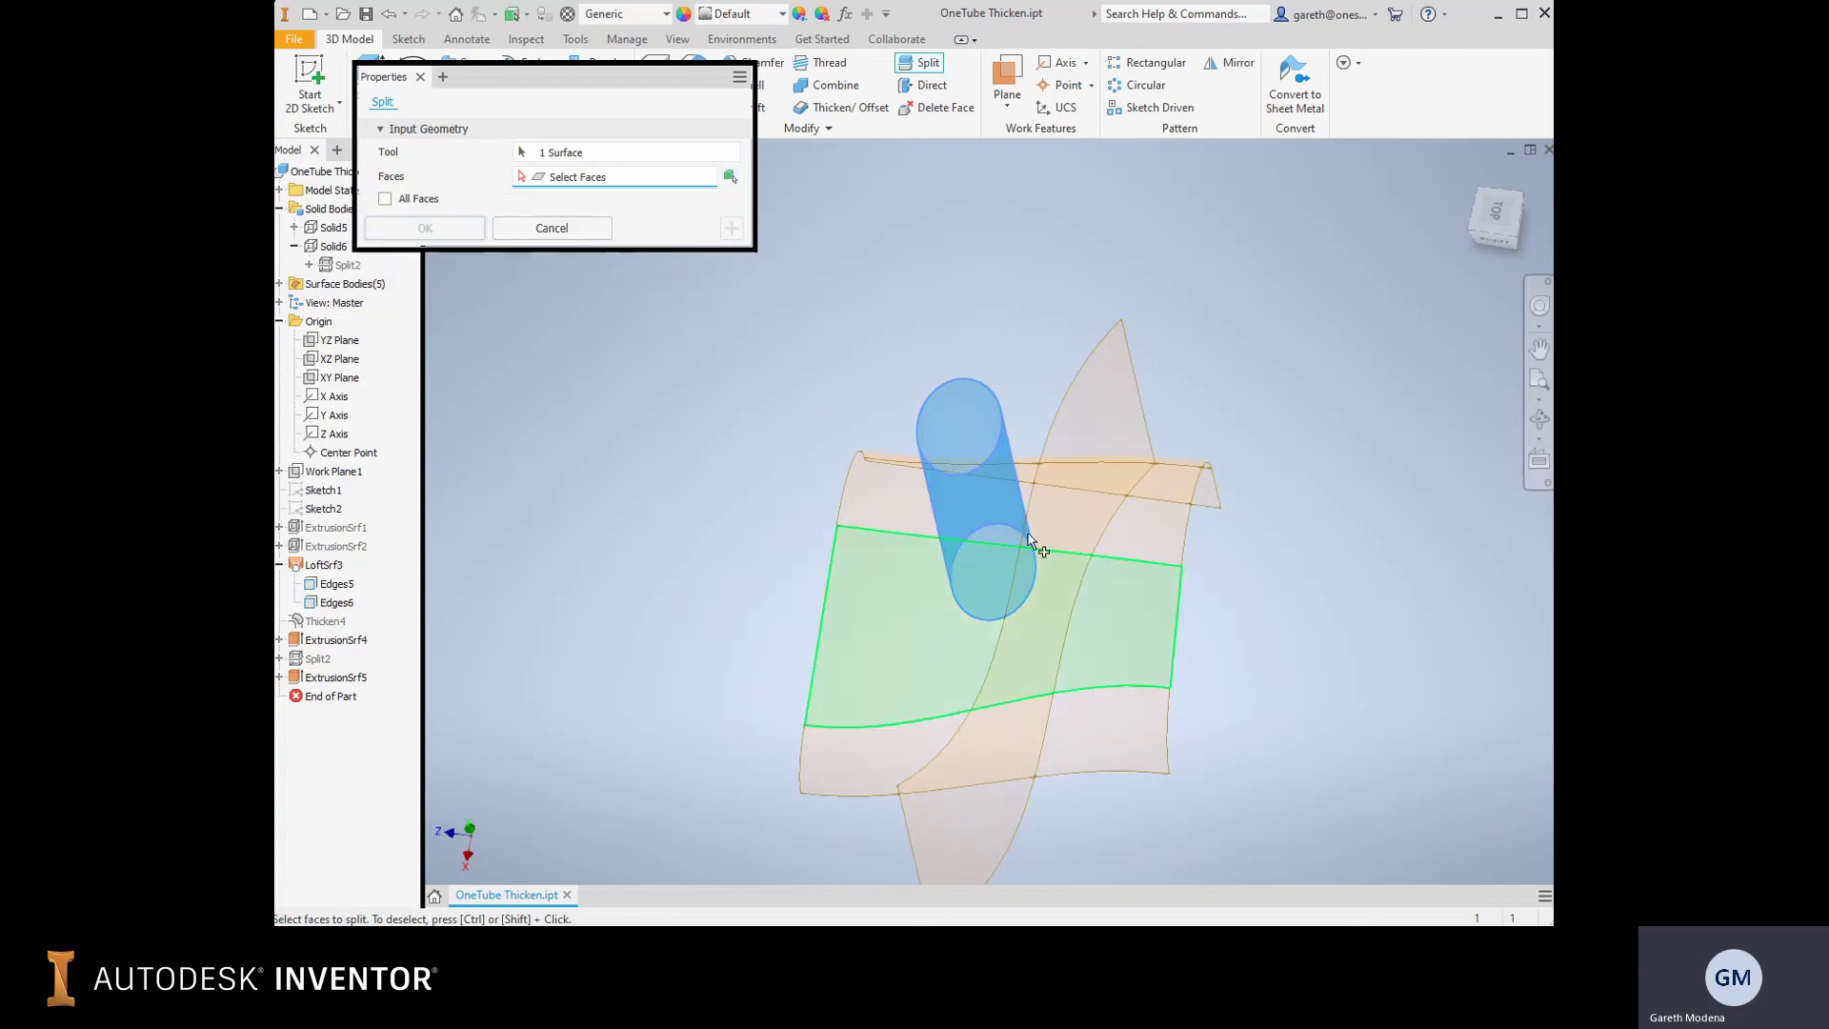
left_click(996, 501)
Extend the split selection to the loft's adjoining middle face, switch it to all faces, and complete the split.
middle_click_drag(997, 501, 907, 459, "shift")
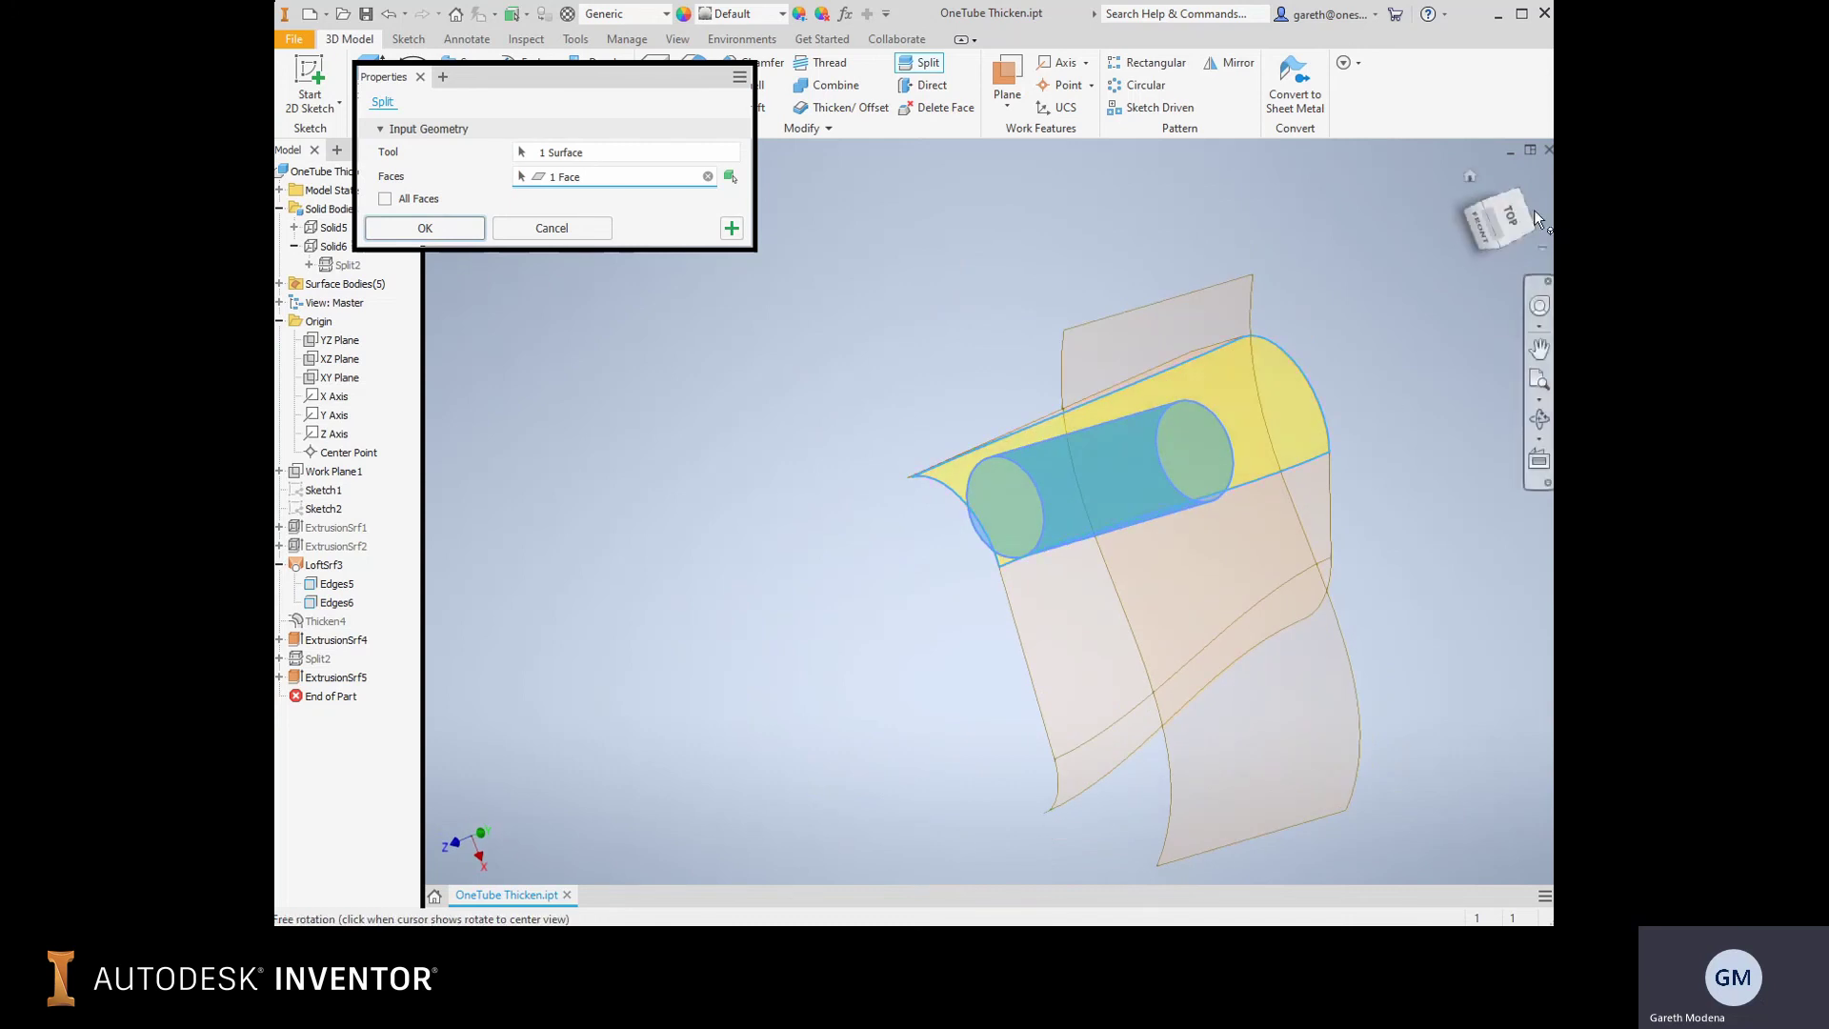
left_click(1482, 233)
scroll(947, 429, "up", 5)
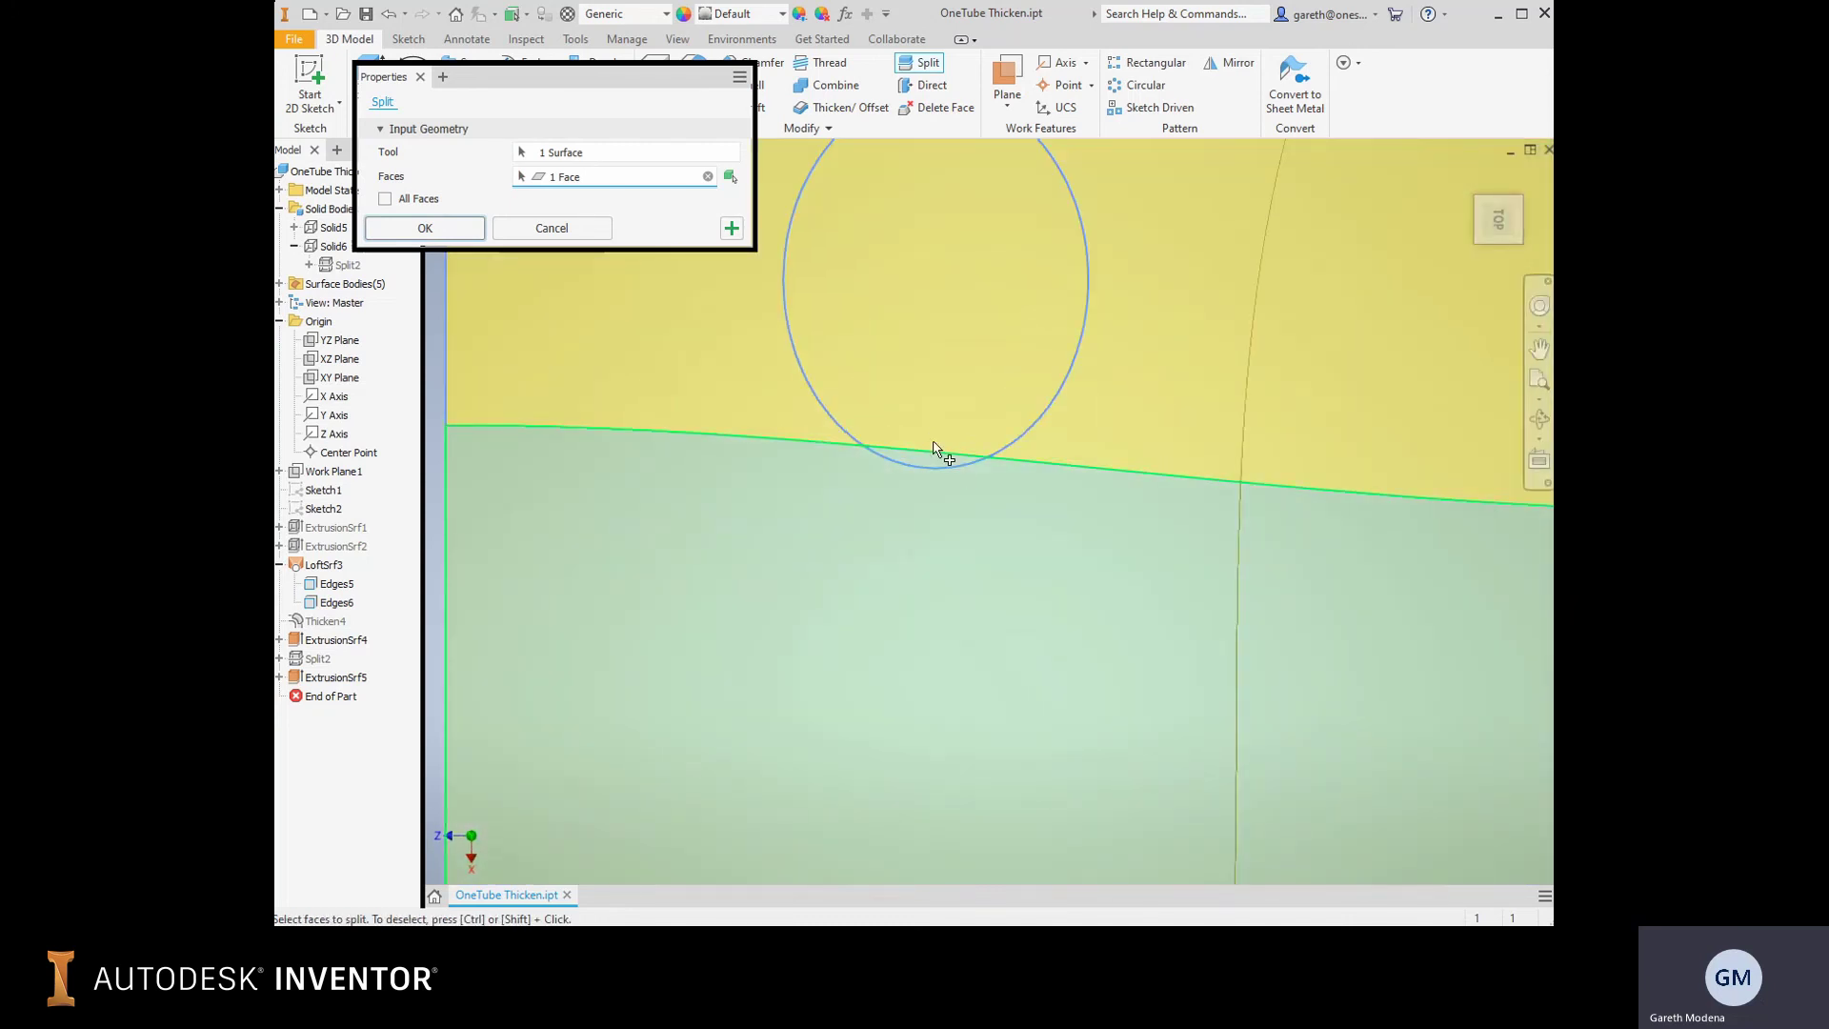
scroll(924, 472, "down", 3)
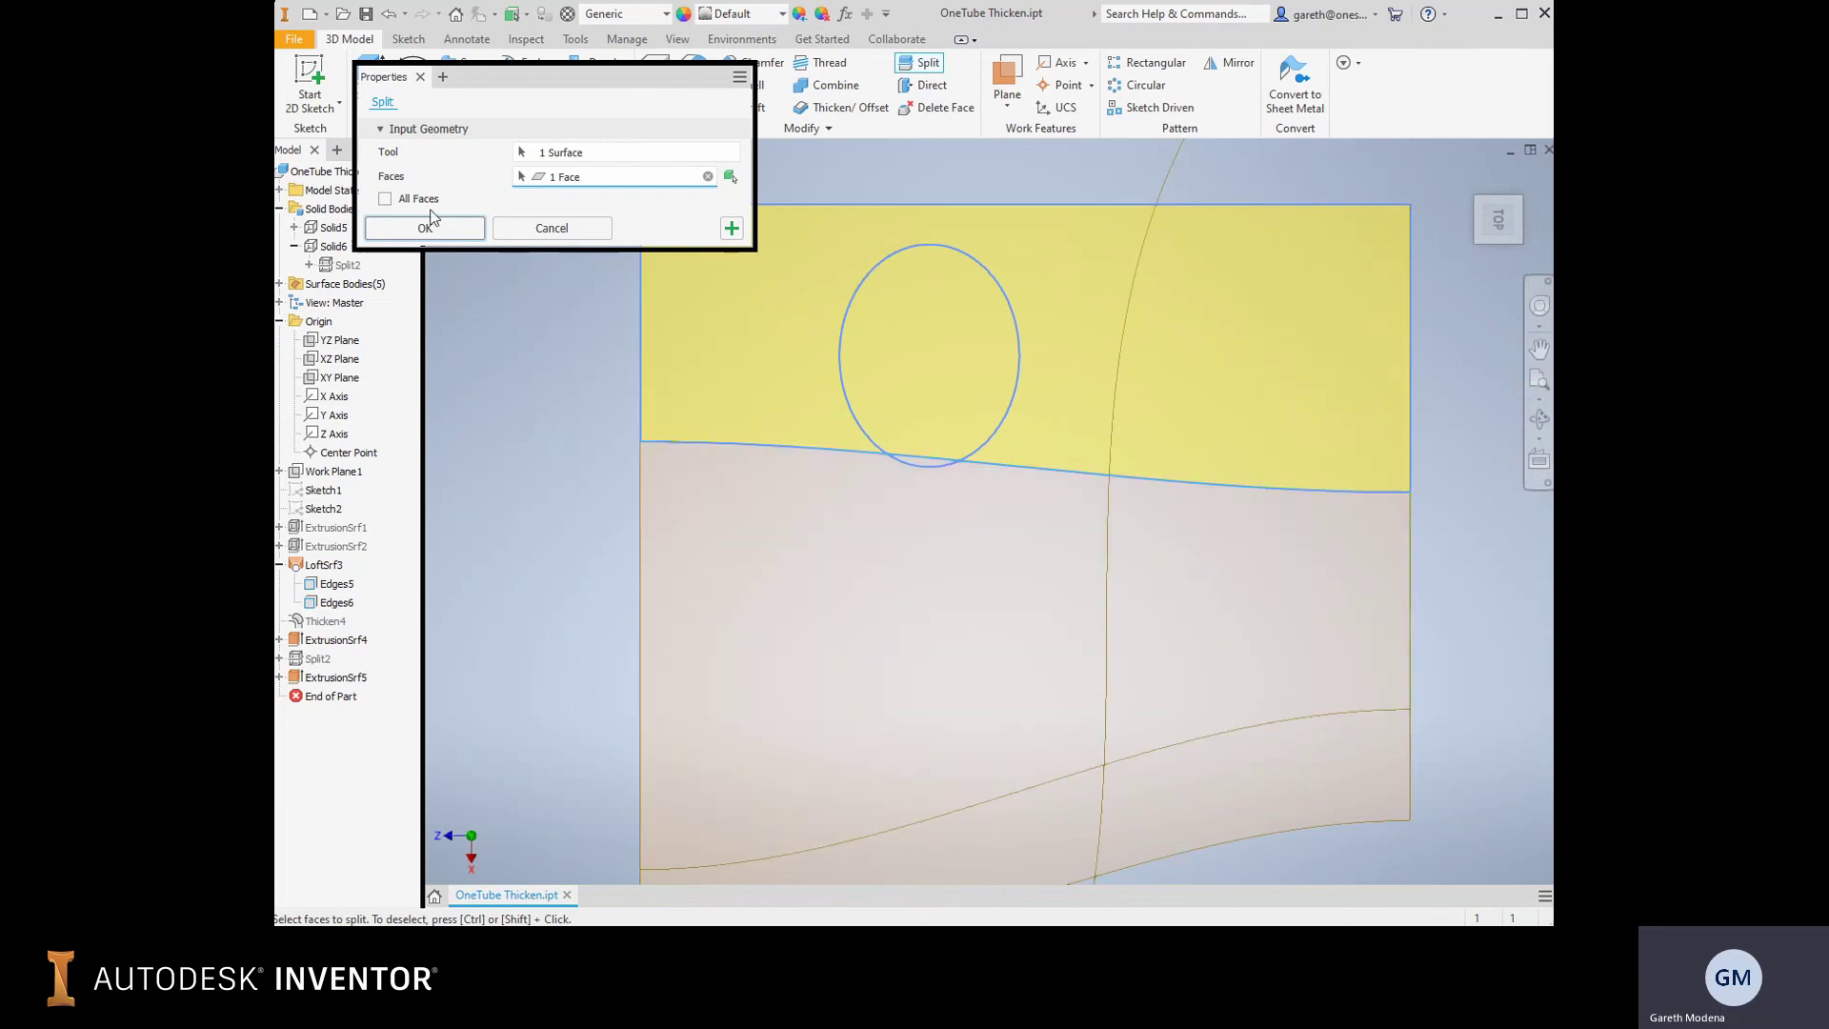
left_click(890, 481)
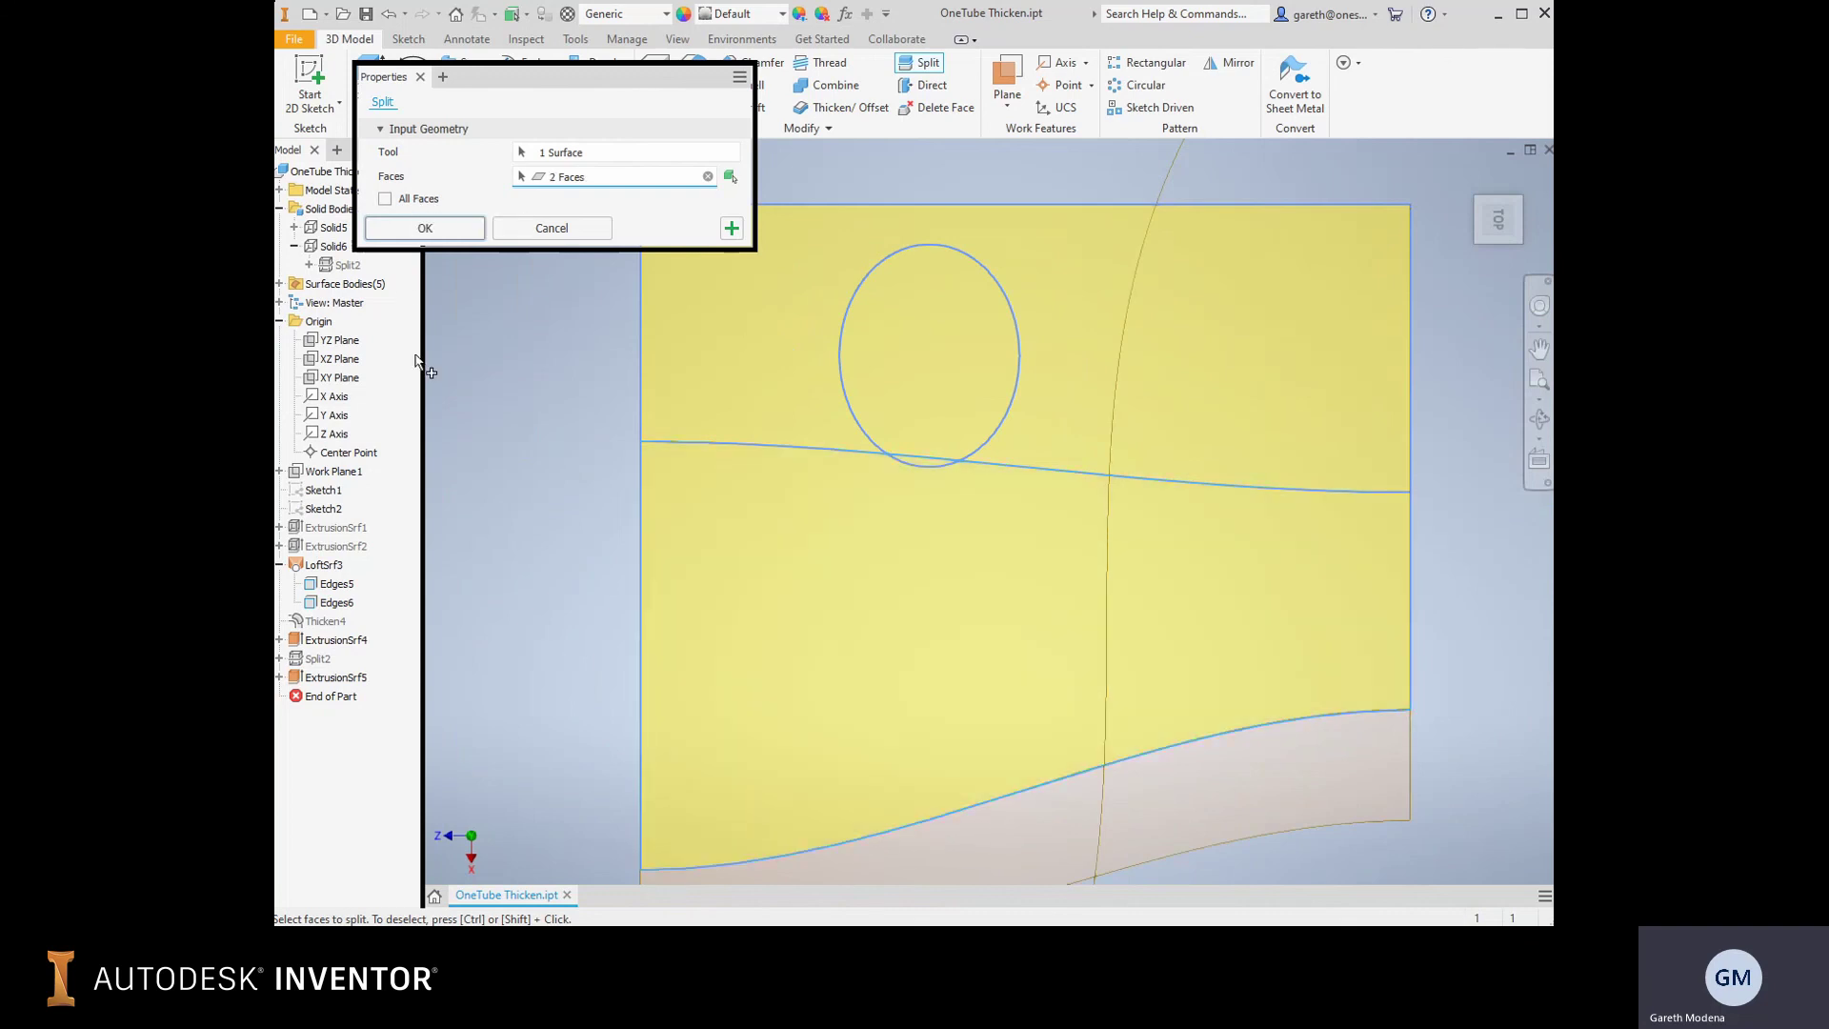
left_click(406, 198)
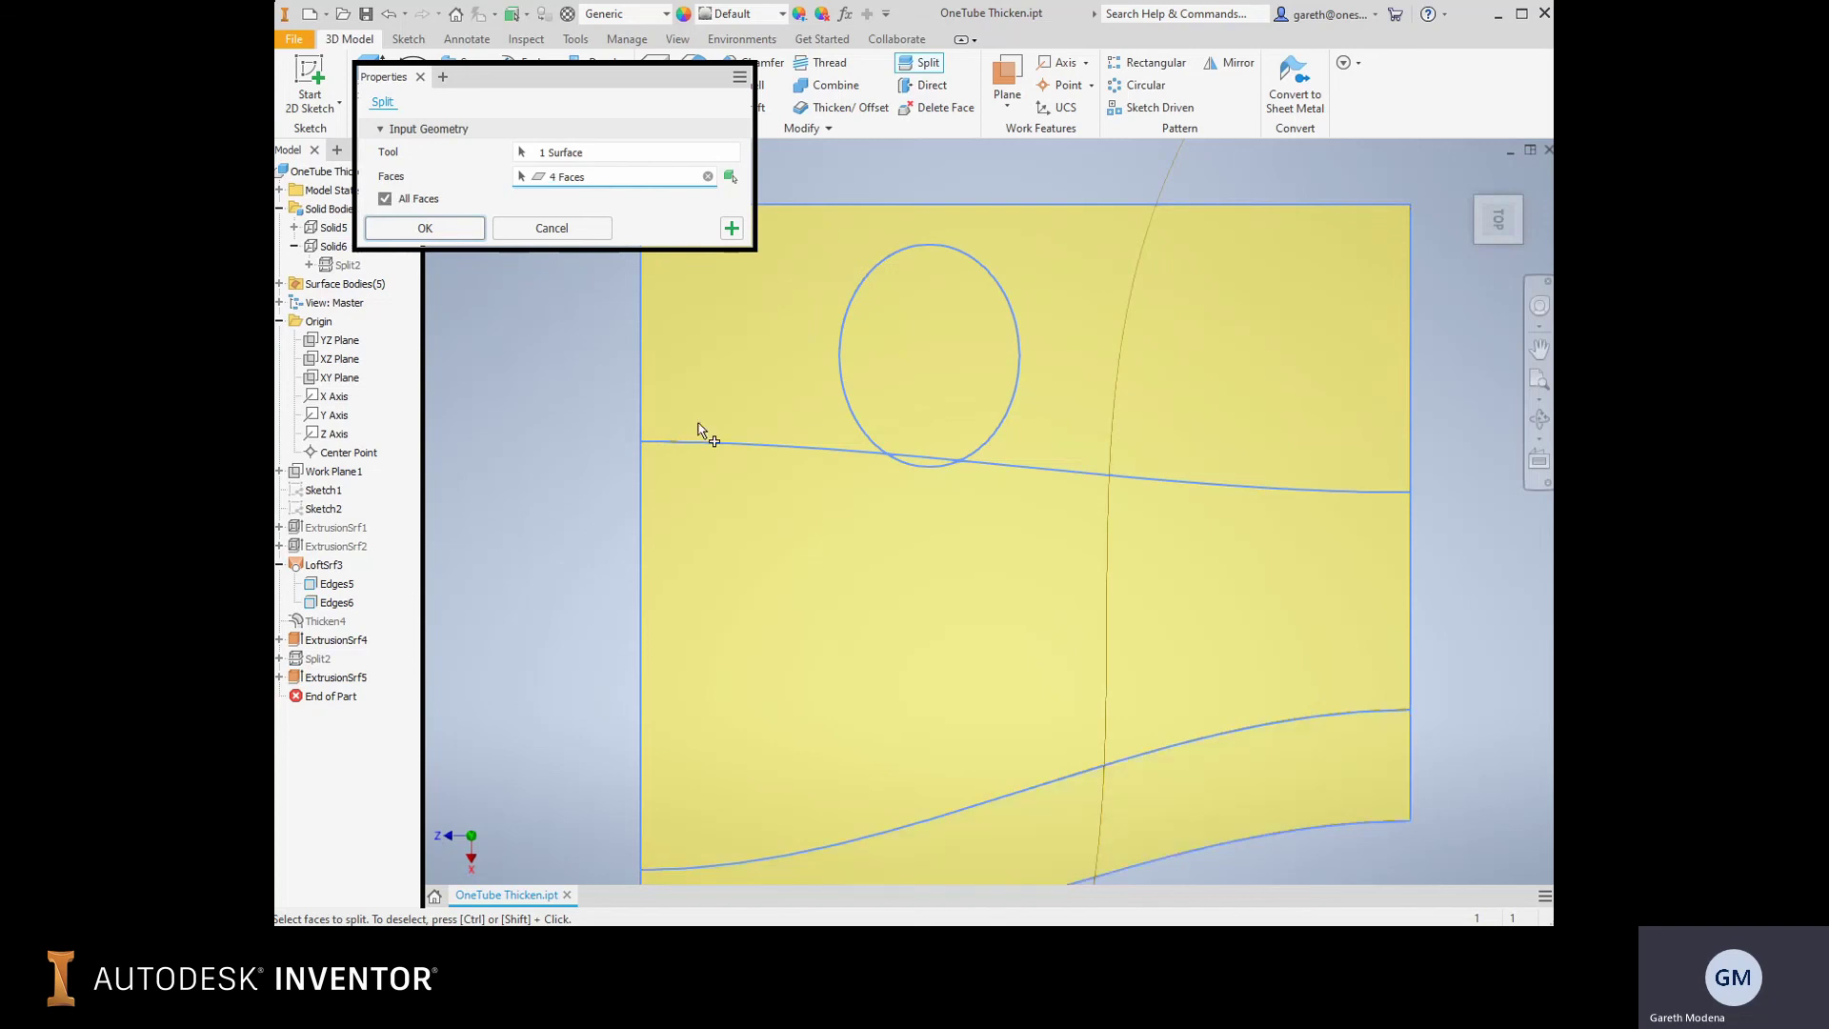
key("F6")
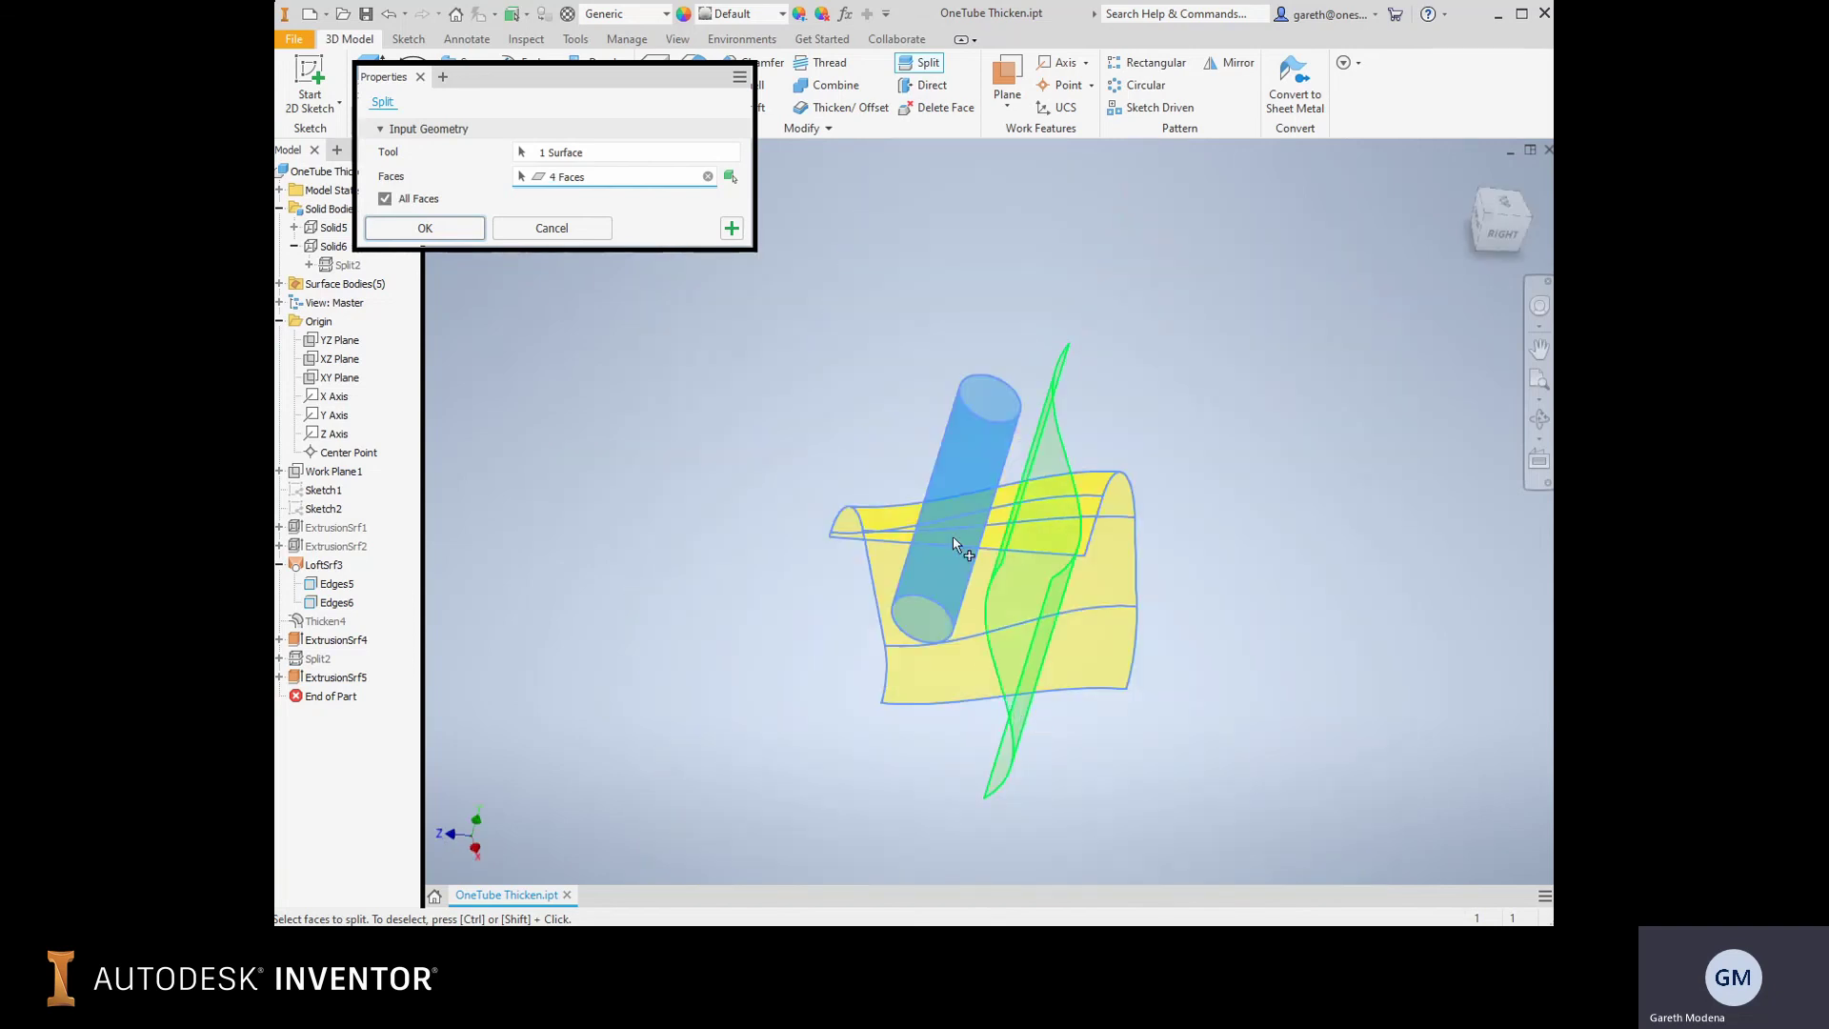
key("Return")
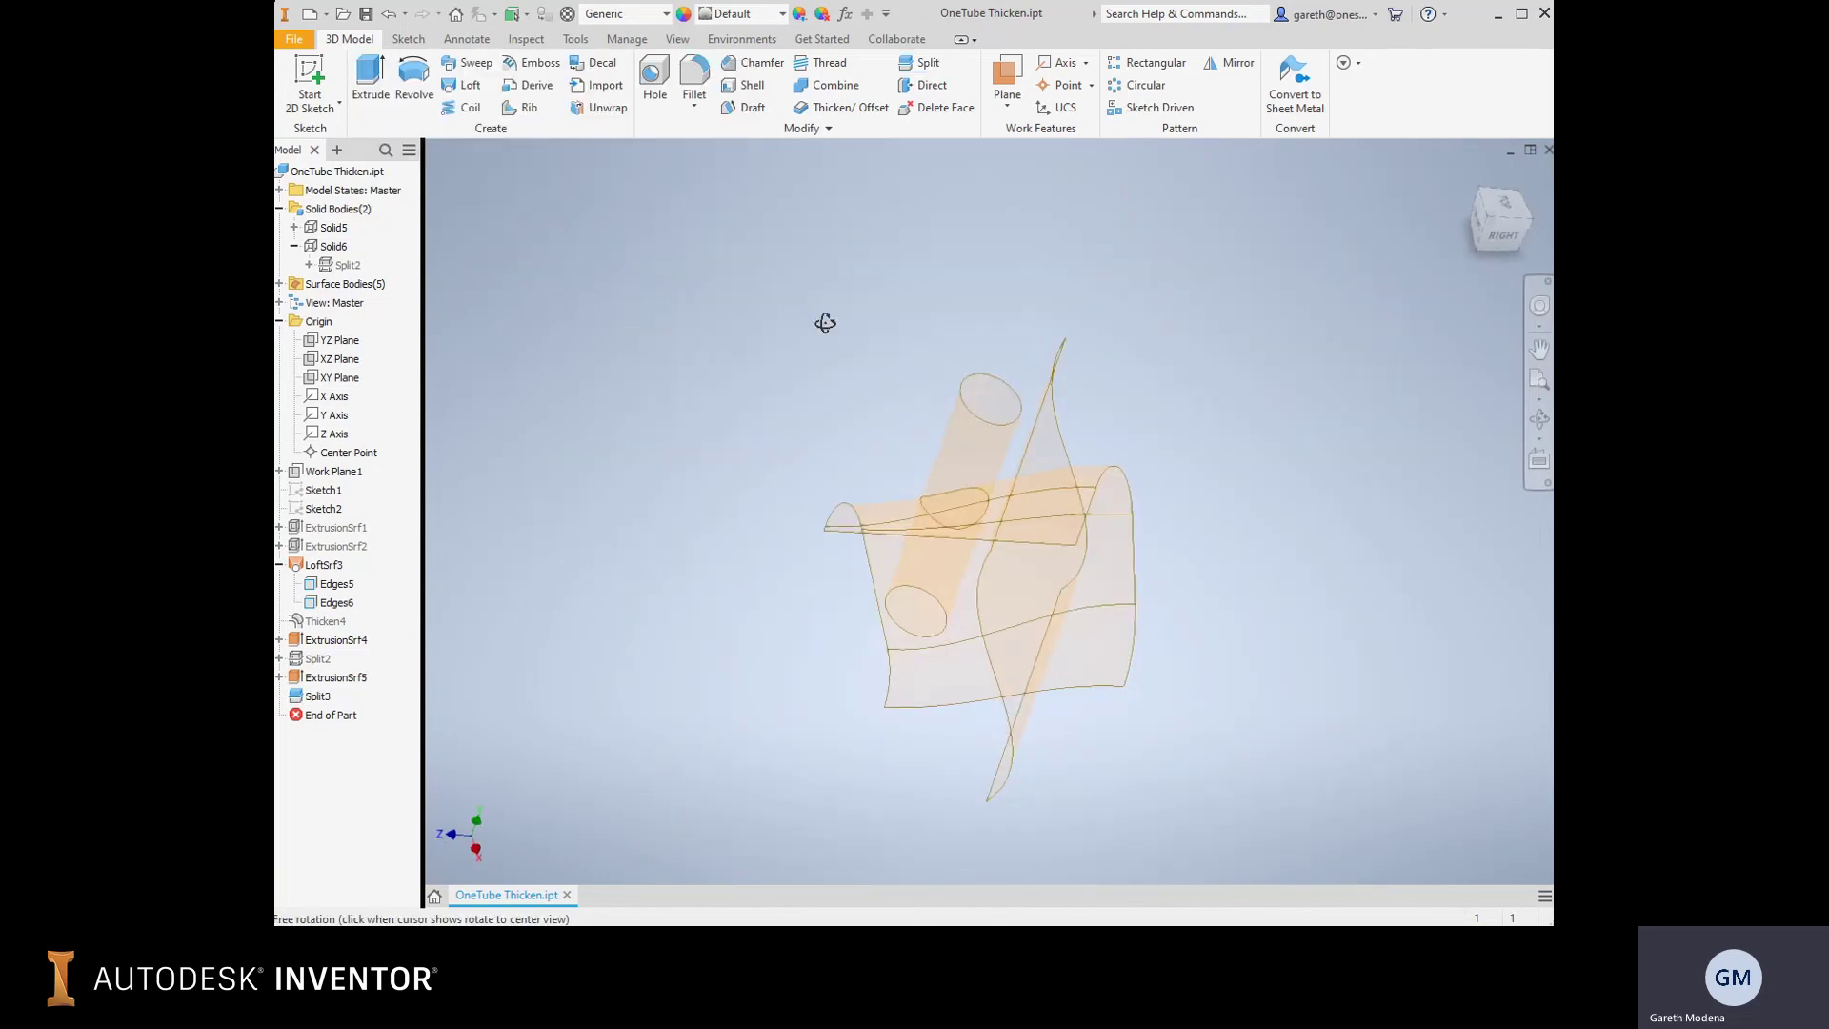
Examine from several angles where the elliptical surface divides the loft surface's faces.
key("F5")
key("F5")
key("F5")
key("F5")
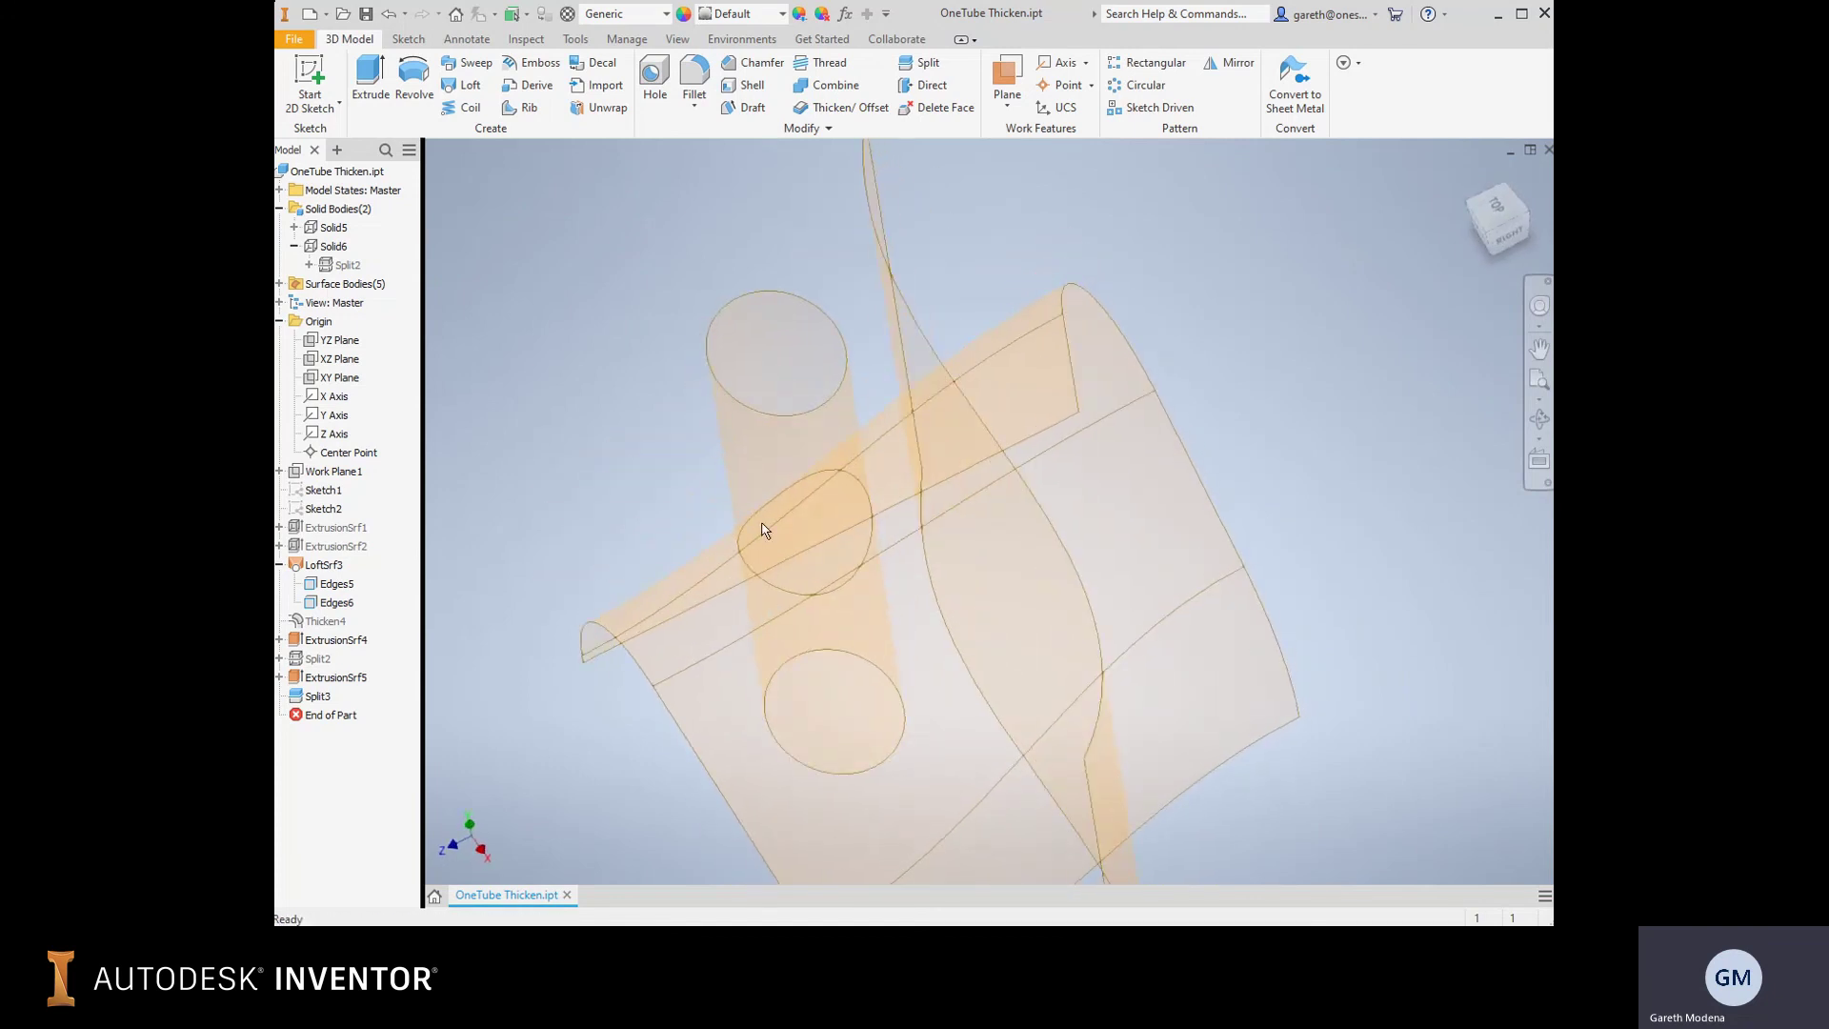
key("F4")
left_click_drag(541, 391, 613, 368)
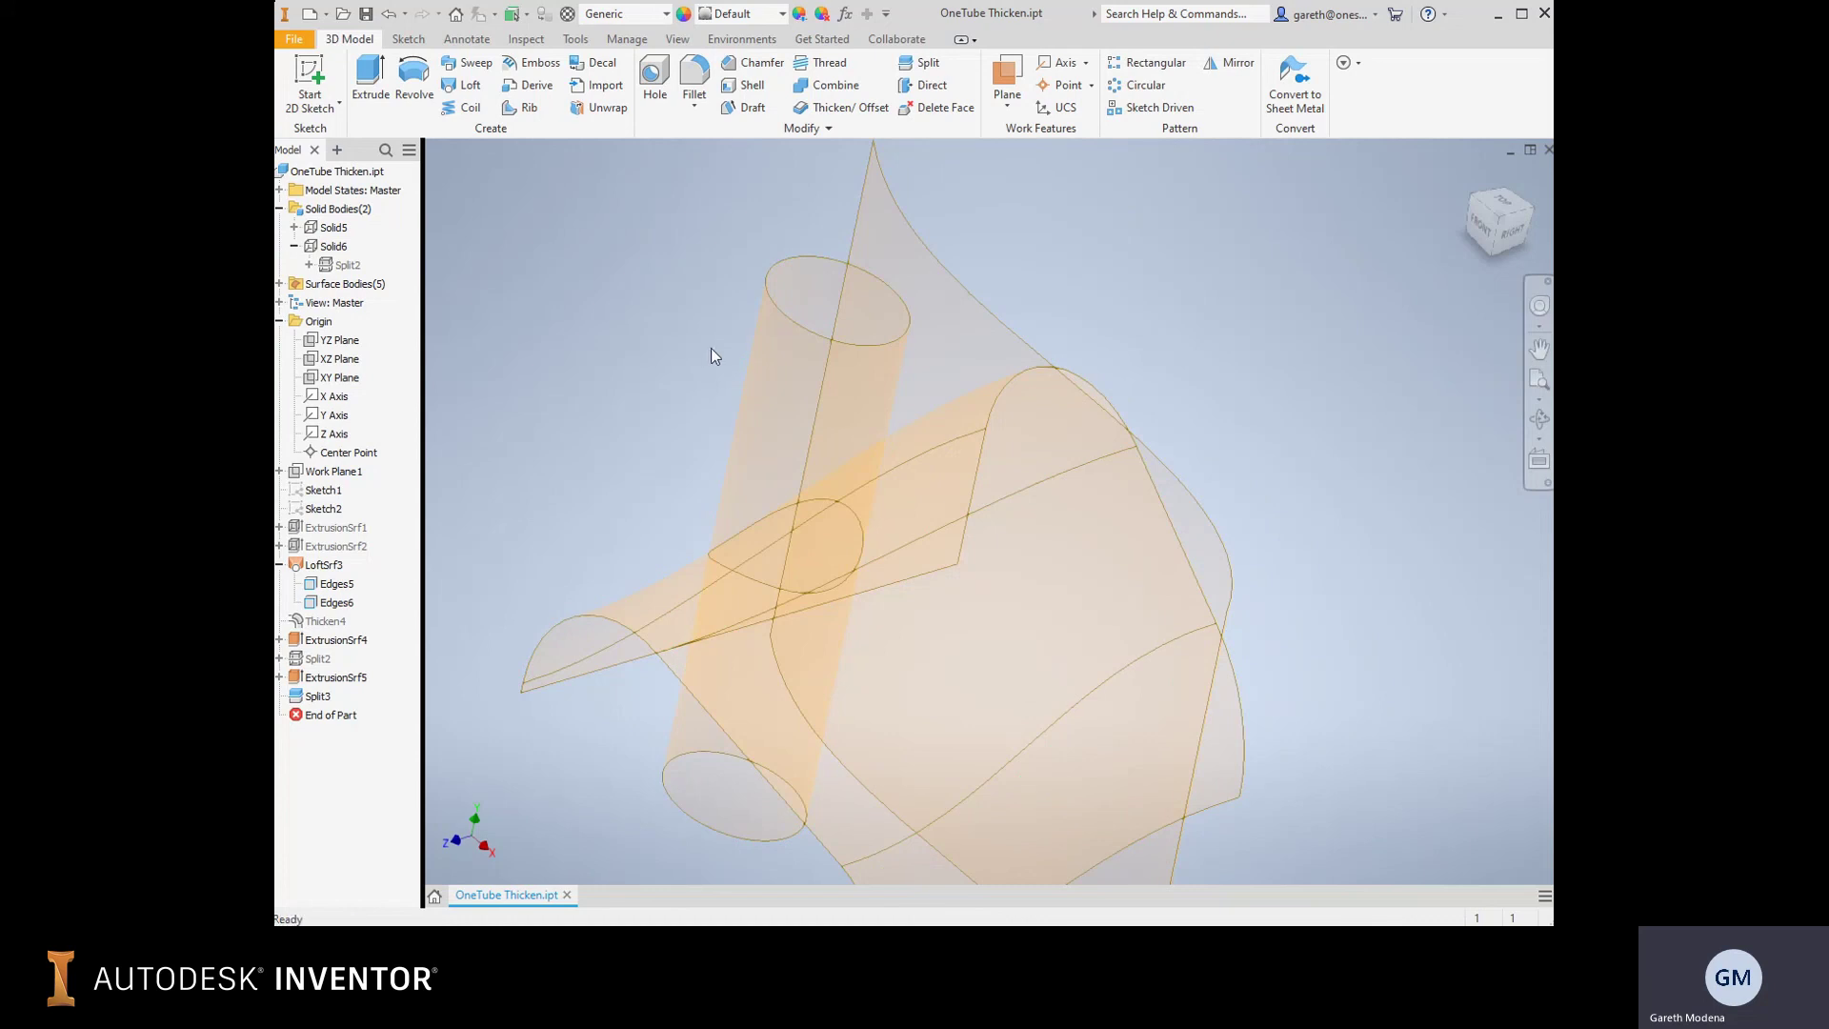
mouse_move(711, 351)
left_mouse_down()
mouse_move(743, 384)
mouse_move(686, 396)
mouse_move(755, 396)
mouse_move(778, 447)
mouse_move(755, 448)
mouse_move(723, 376)
mouse_move(685, 375)
mouse_move(749, 392)
mouse_move(724, 362)
left_mouse_up()
key("Escape")
scroll(633, 305, "down", 4)
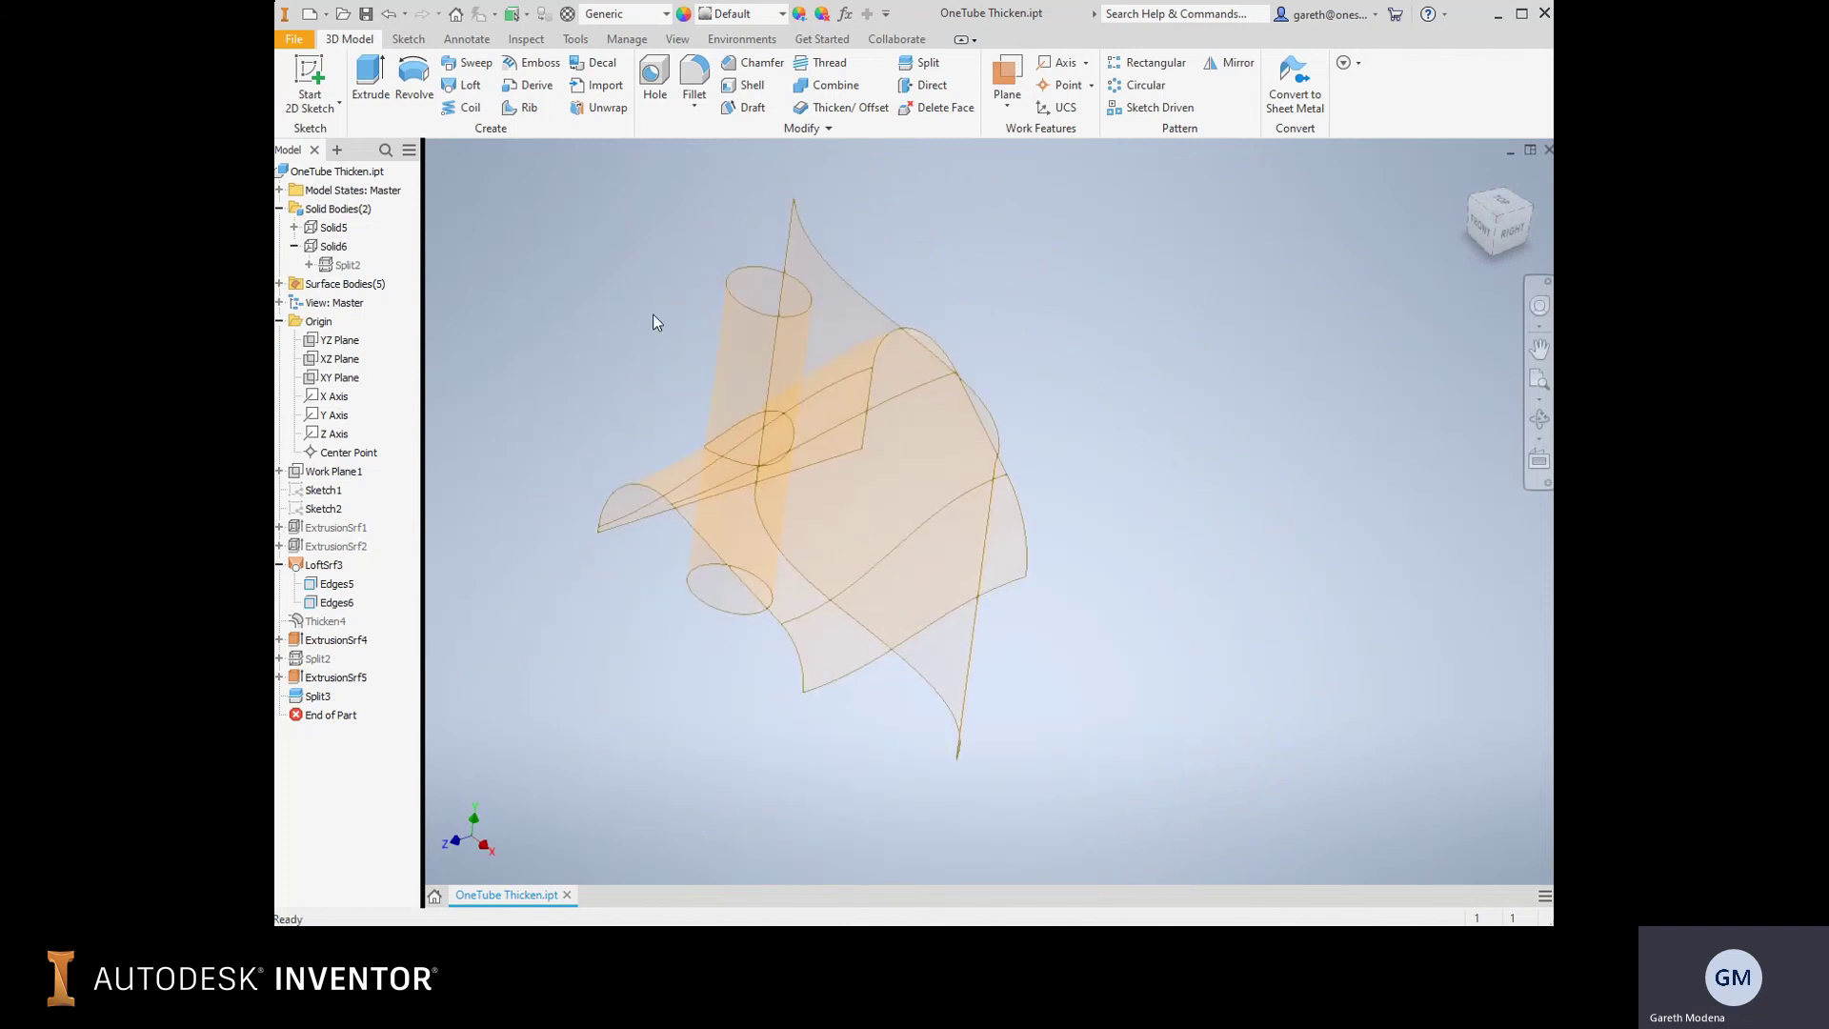
scroll(542, 314, "down", 2)
scroll(612, 324, "up", 4)
scroll(615, 326, "down", 3)
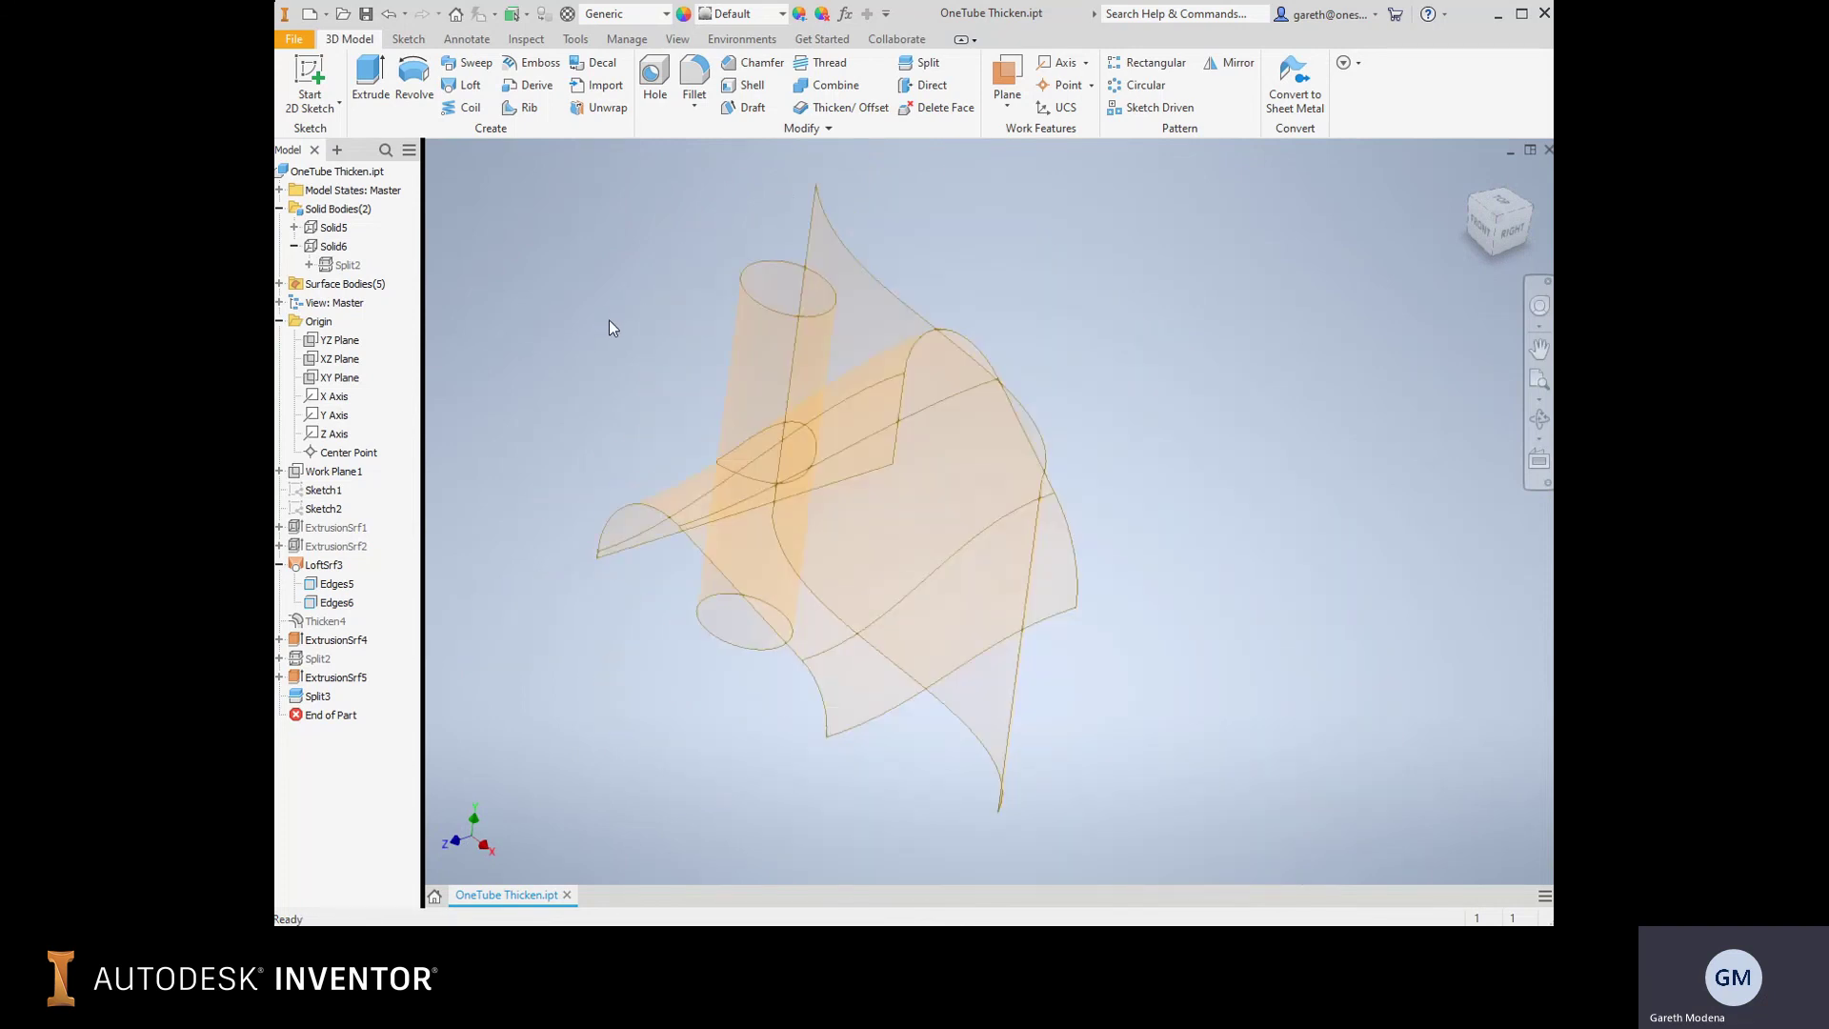